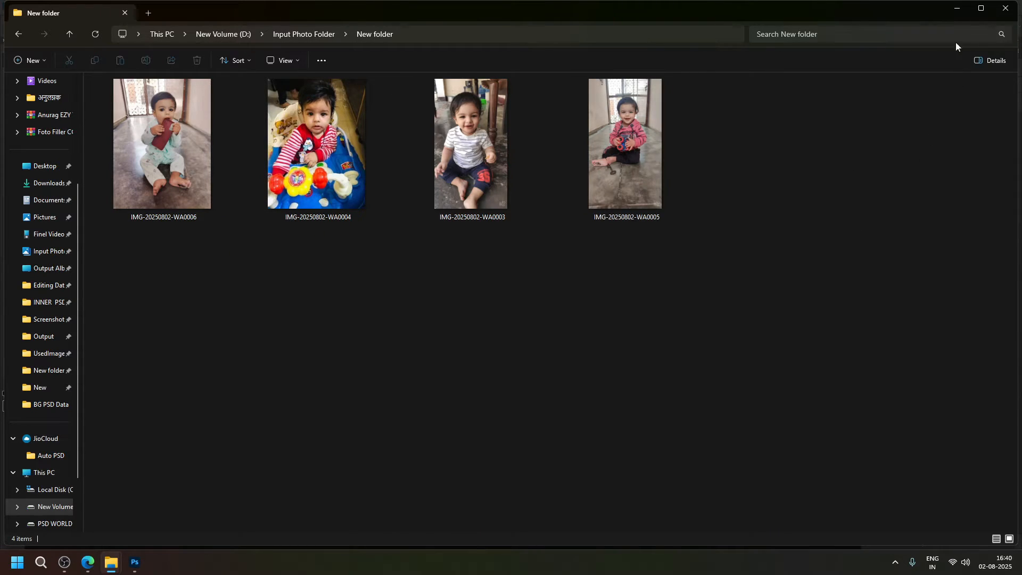
Open the template sha_cbd-1 (10).psd from the BG PSD Data folder in Photoshop
{"action": "left_click", "coordinate": [957, 7]}
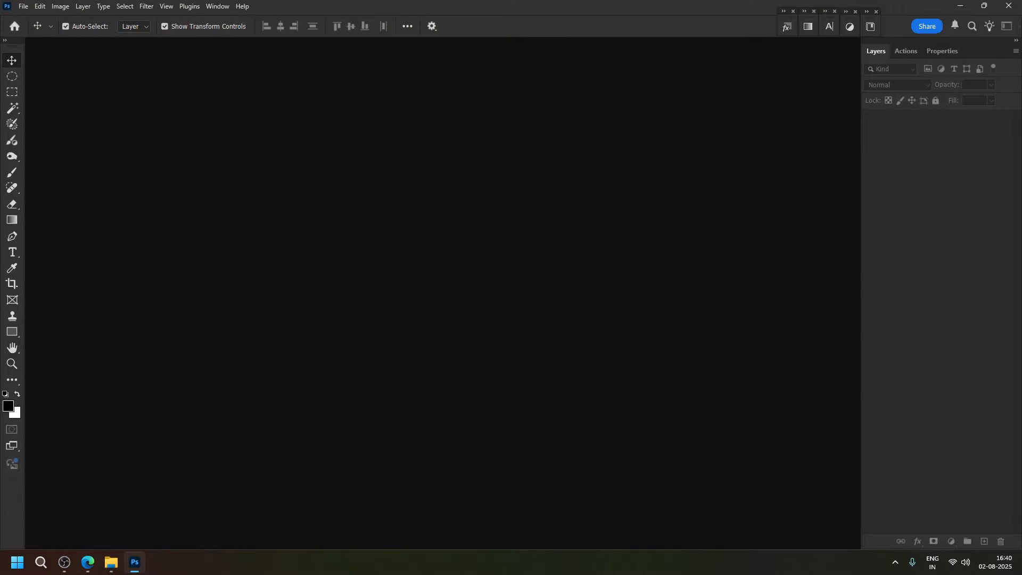
{"action": "mouse_move", "coordinate": [110, 566]}
{"action": "left_click", "coordinate": [184, 506]}
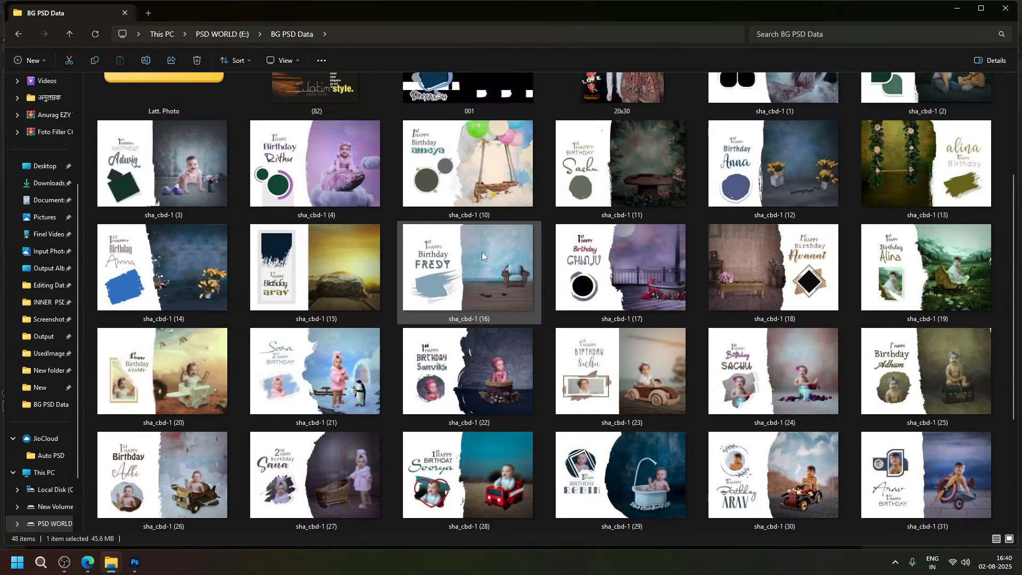
{"action": "left_click", "coordinate": [467, 193]}
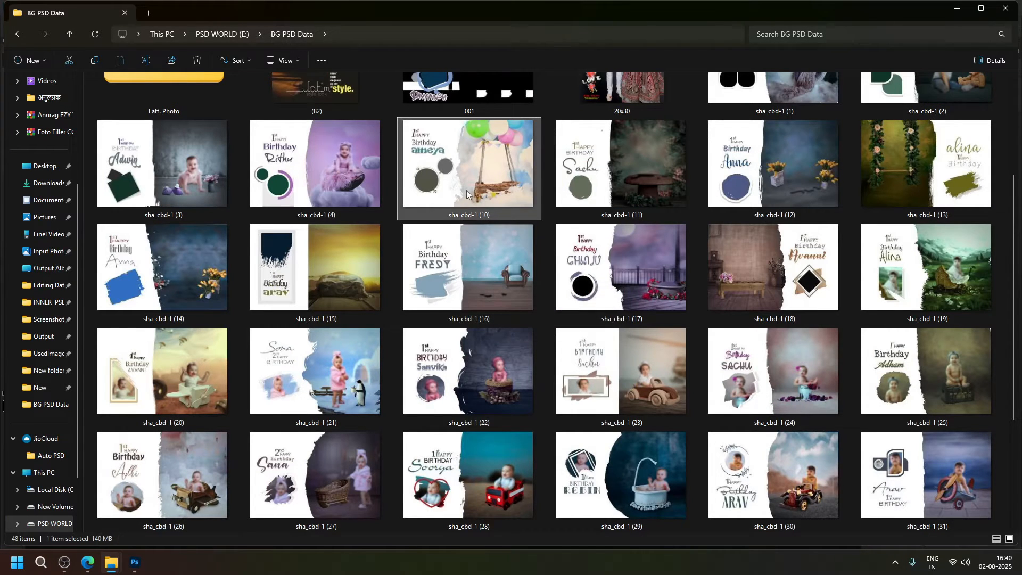
{"action": "double_click", "coordinate": [500, 169]}
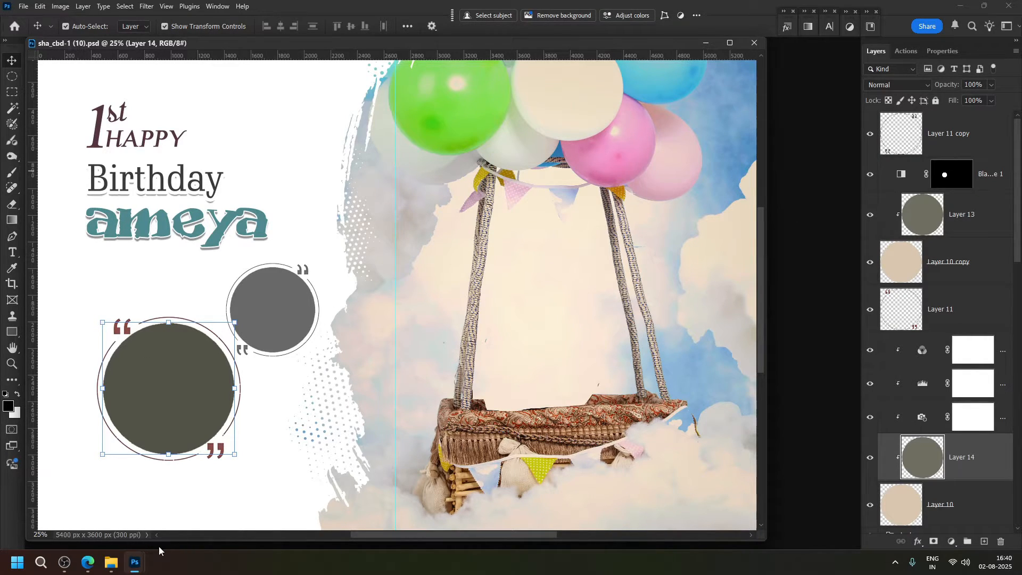
Delete the "st", "happy" and "1" text layers from the heading
{"action": "left_click", "coordinate": [112, 119]}
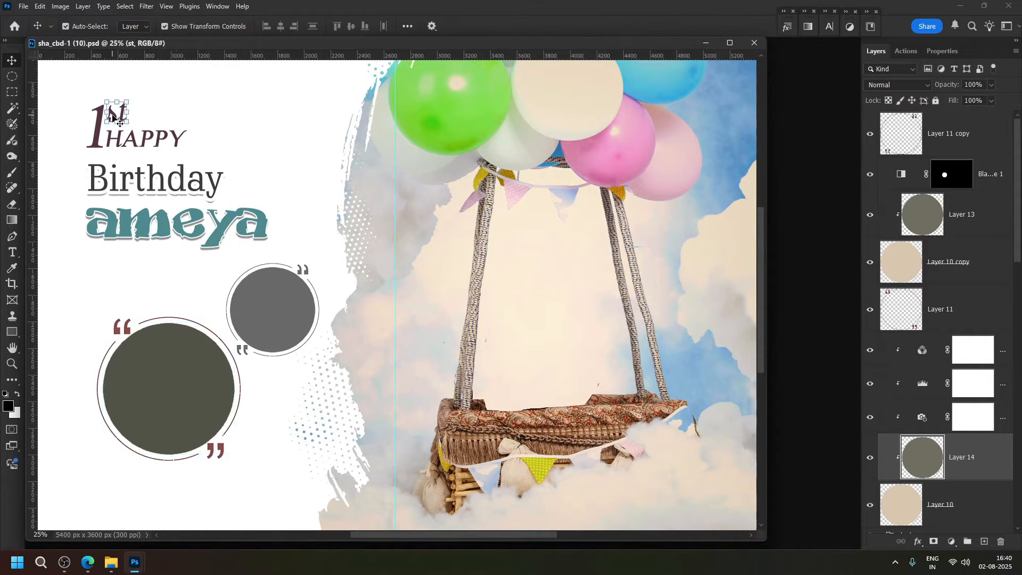
{"action": "key", "text": "Delete"}
{"action": "left_click", "coordinate": [133, 139]}
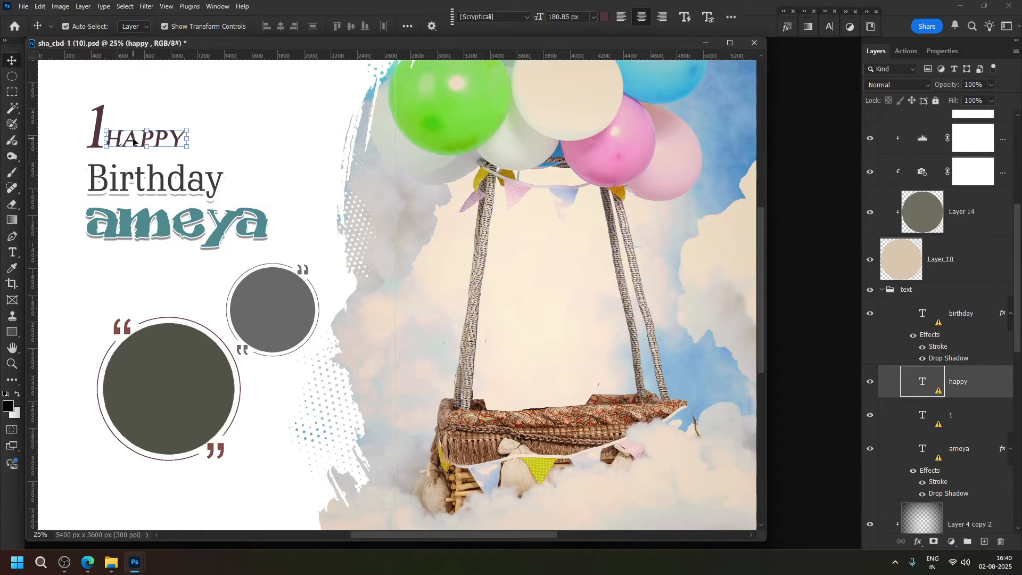
{"action": "key", "text": "Delete"}
{"action": "key", "text": "Delete"}
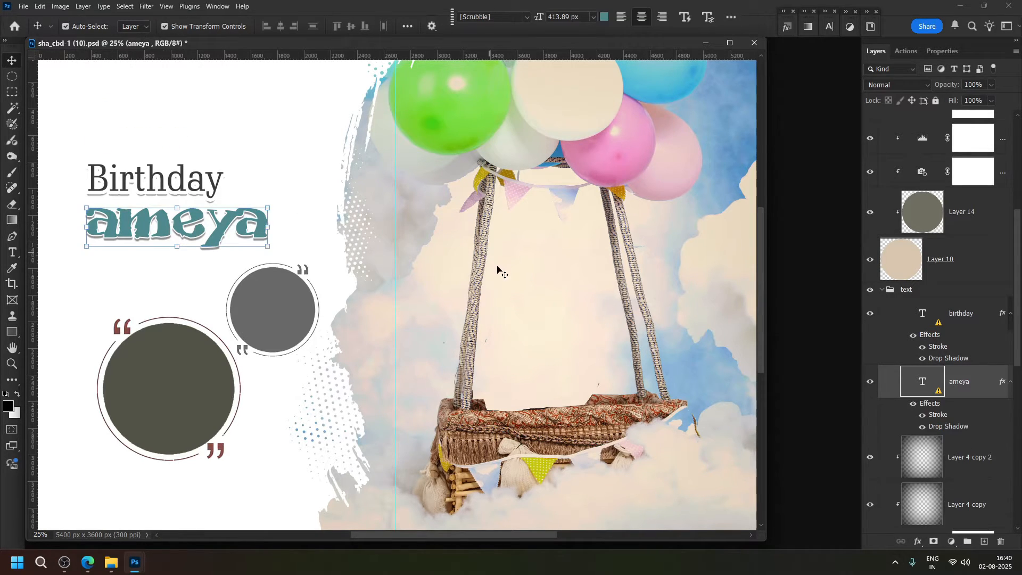
Crop the document to 8 x 6 inches at 300 ppi, starting from the 4 x 5 in 300 ppi crop preset
{"action": "scroll", "coordinate": [503, 275], "scroll_direction": "down", "scroll_amount": 2}
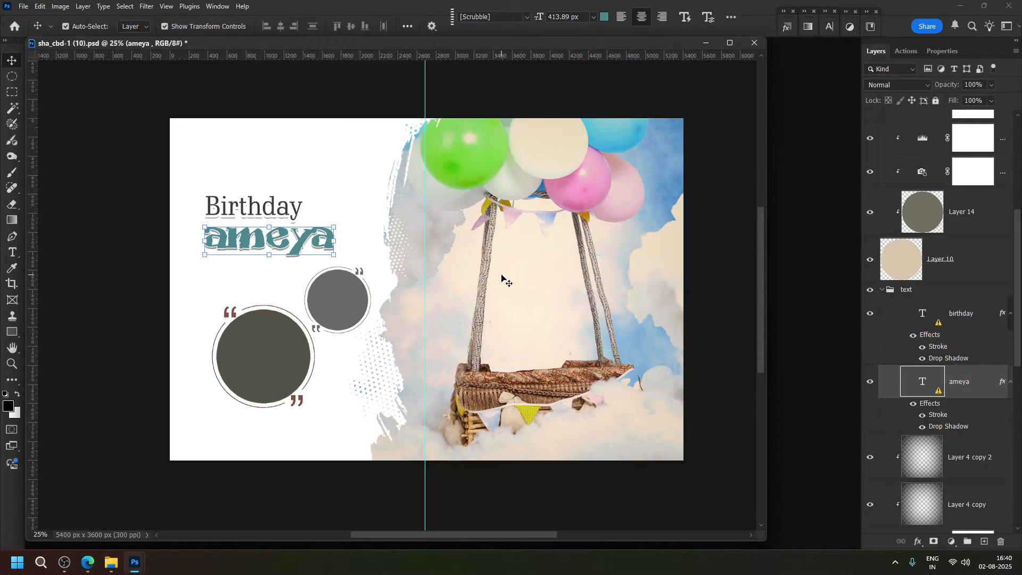
{"action": "left_click", "coordinate": [442, 207]}
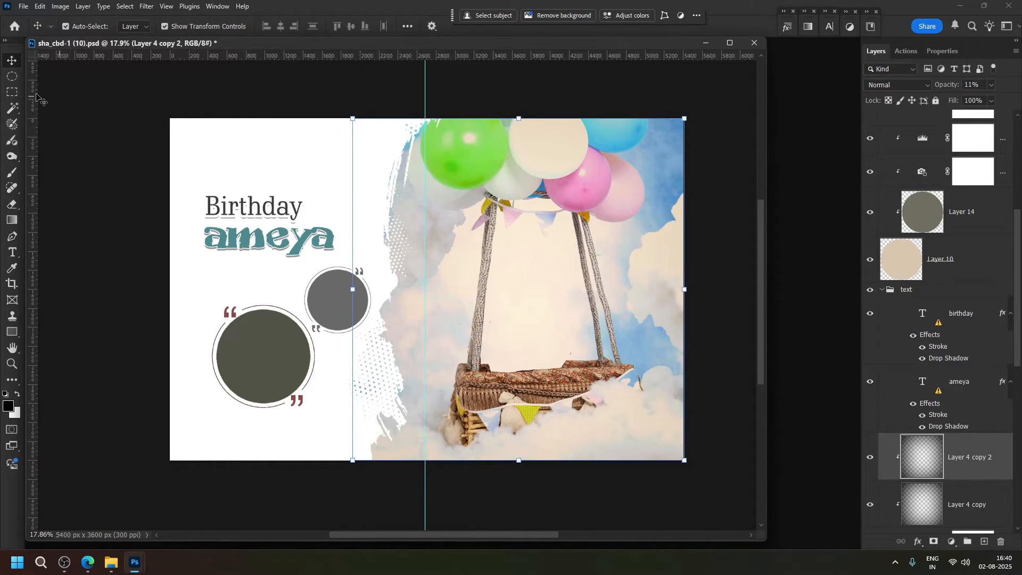
{"action": "key", "text": "c"}
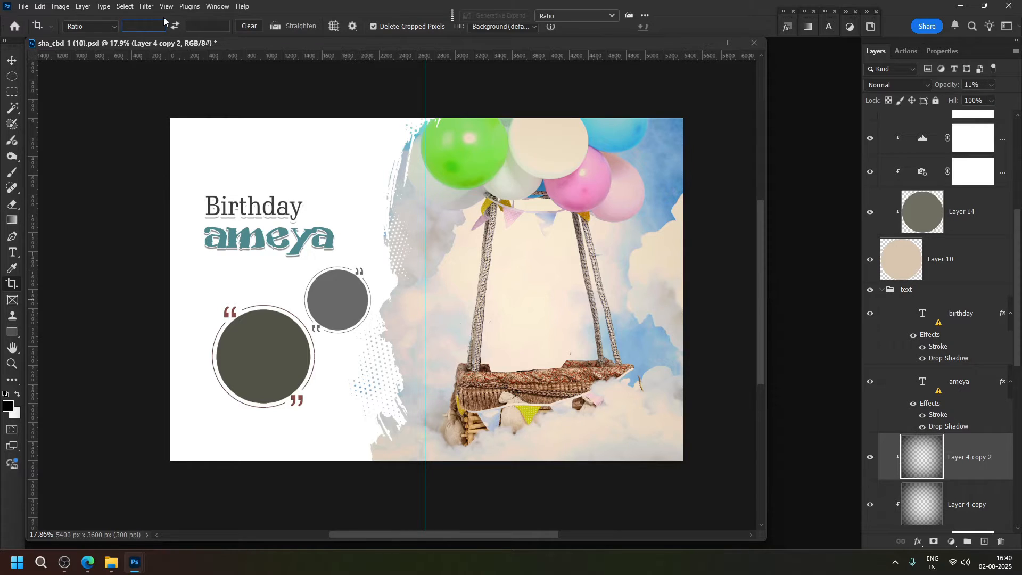
{"action": "left_click", "coordinate": [115, 27]}
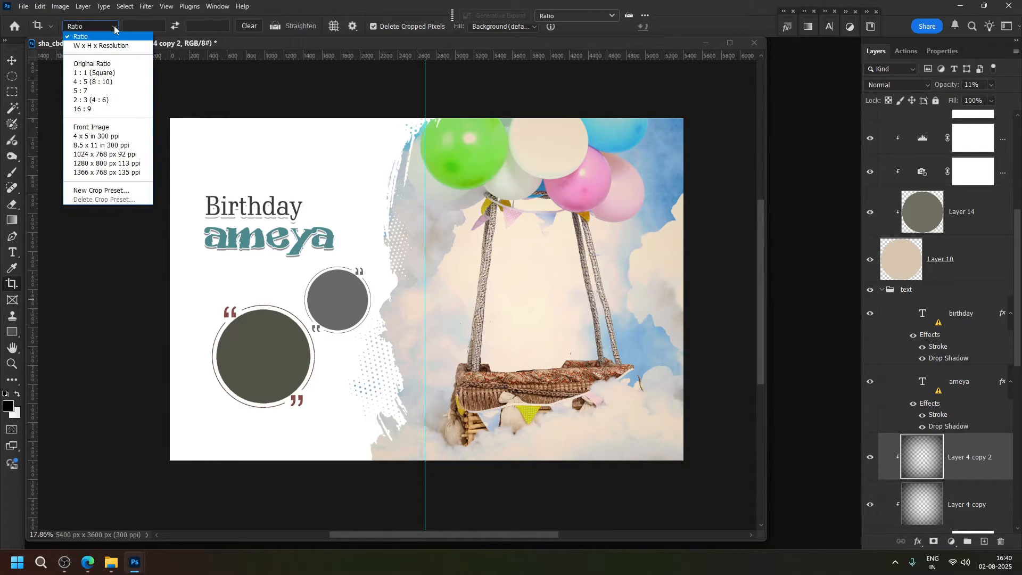
{"action": "left_click", "coordinate": [111, 136]}
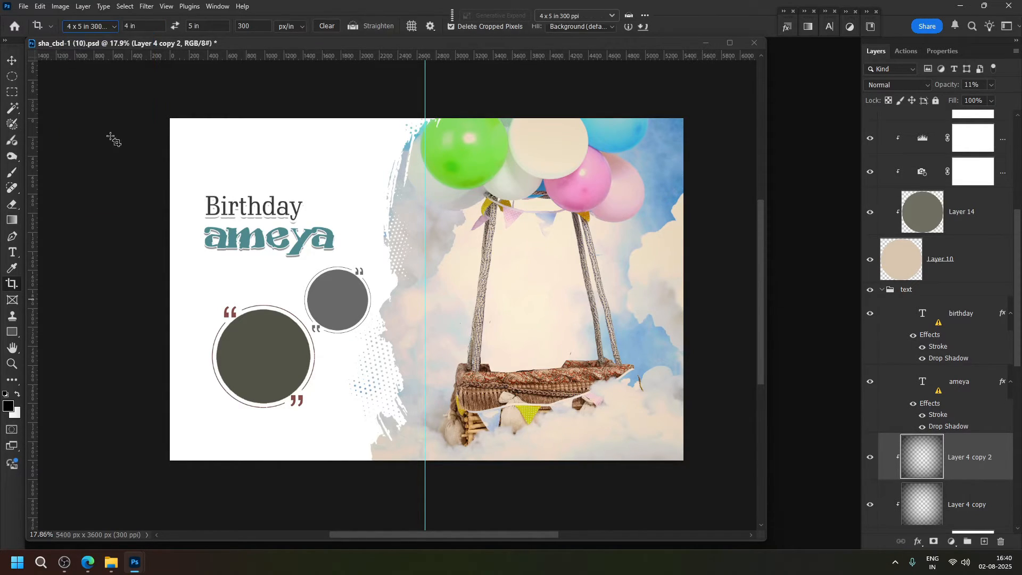
{"action": "double_click", "coordinate": [128, 29]}
{"action": "type", "text": "6"}
{"action": "key", "text": "Tab"}
{"action": "type", "text": "8"}
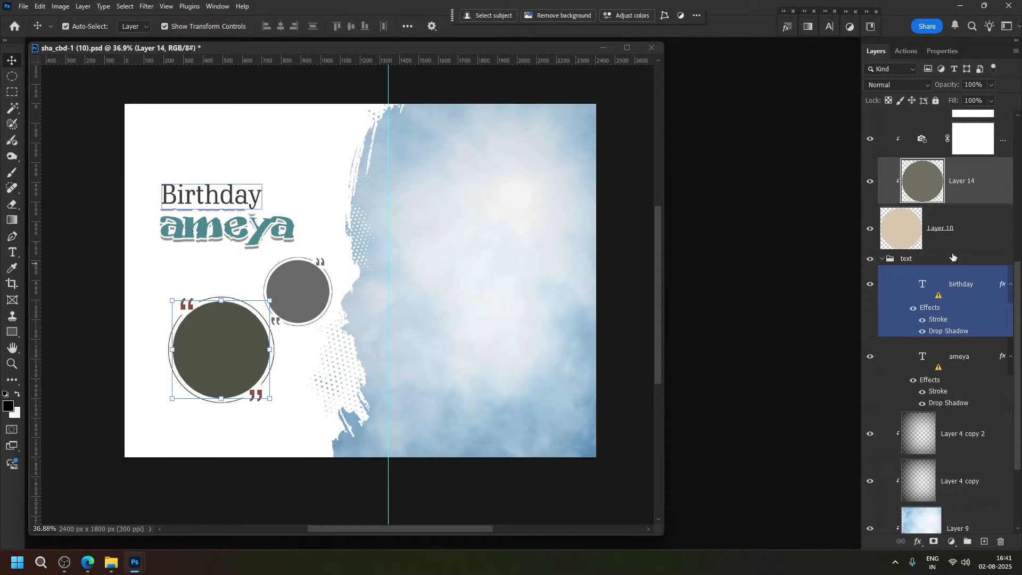
Select all layers of the two circular photo frames, from Layer 11 copy down to Layer 10
{"action": "scroll", "coordinate": [953, 257], "scroll_direction": "up", "scroll_amount": 5}
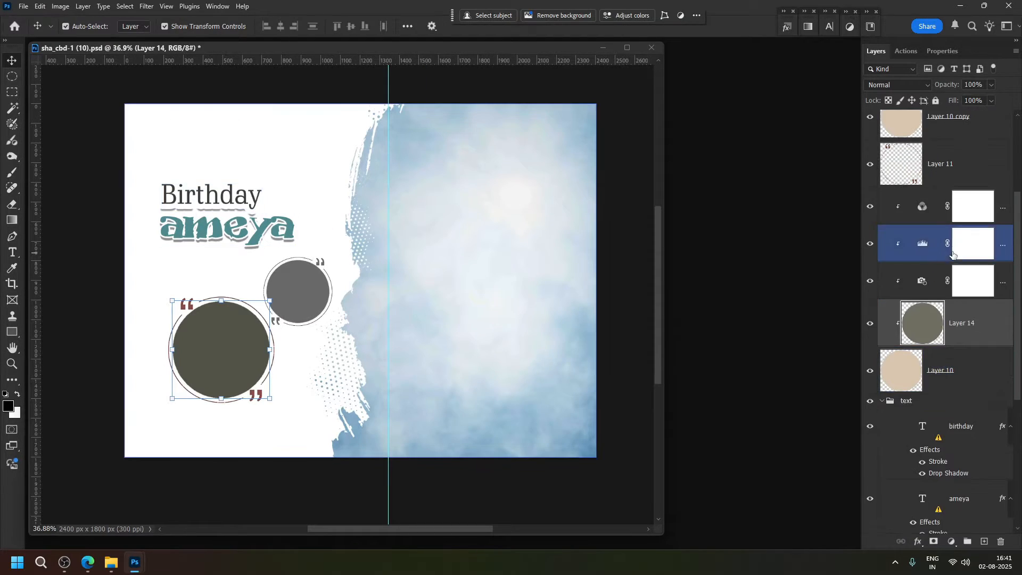
{"action": "left_click", "coordinate": [953, 247]}
{"action": "left_click", "coordinate": [958, 128]}
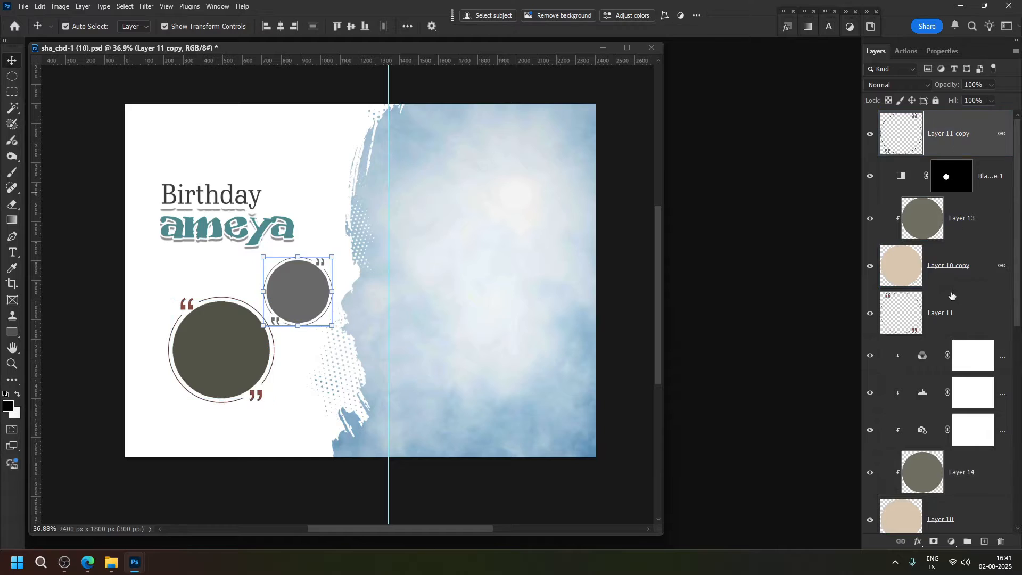
{"action": "scroll", "coordinate": [956, 255], "scroll_direction": "down", "scroll_amount": 3}
{"action": "left_click", "coordinate": [952, 385], "text": "ctrl"}
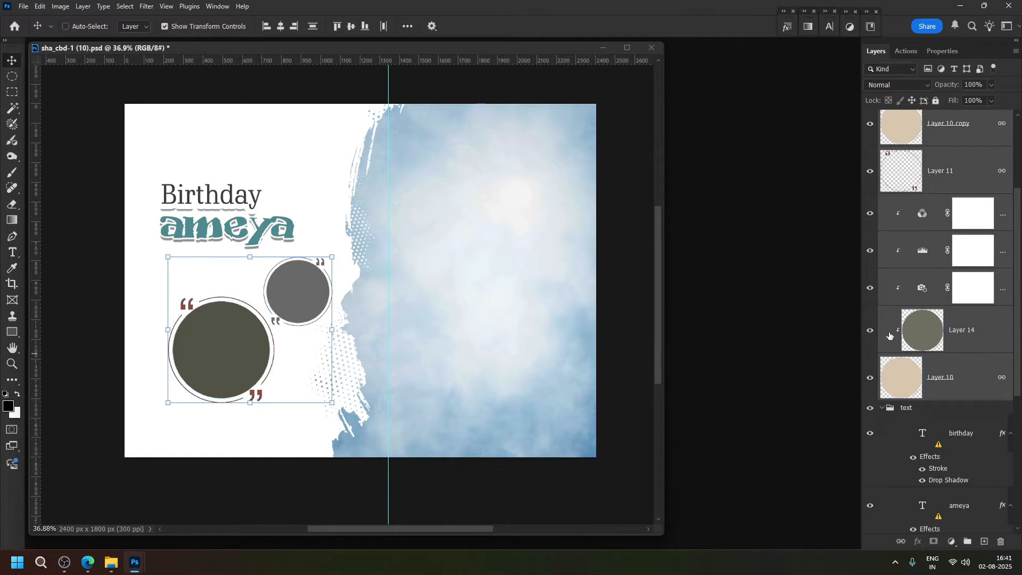
{"action": "key", "text": "ctrl+t"}
{"action": "key", "text": "shift+Down"}
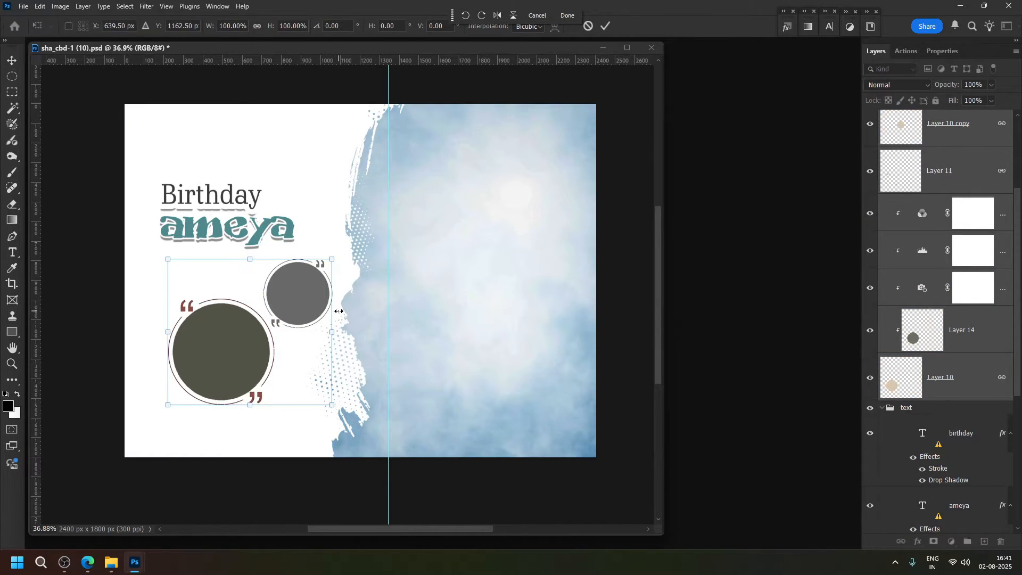
{"action": "left_click_drag", "start_coordinate": [311, 297], "coordinate": [286, 336]}
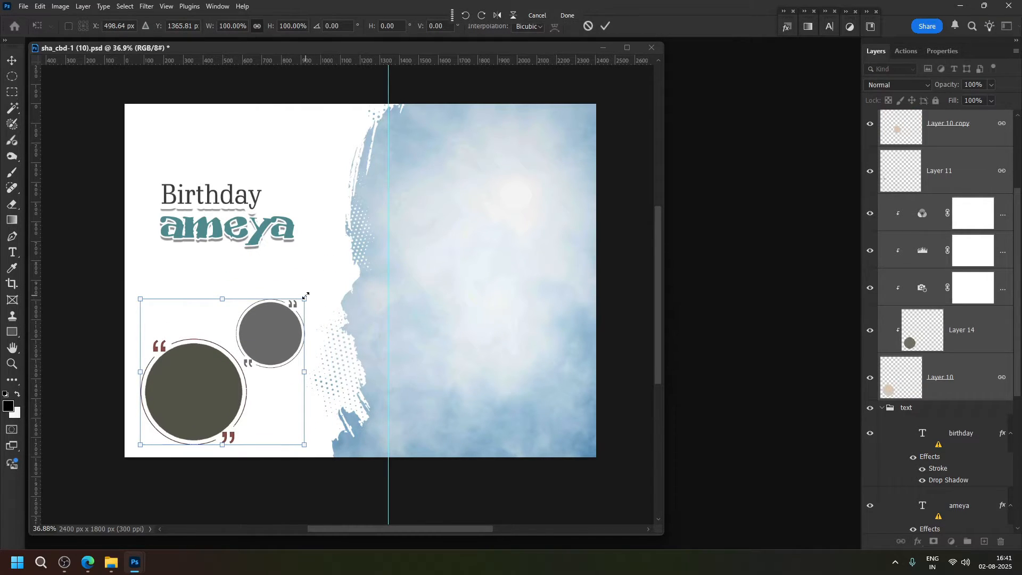
{"action": "left_click_drag", "start_coordinate": [305, 299], "coordinate": [319, 285]}
{"action": "right_click", "coordinate": [288, 312]}
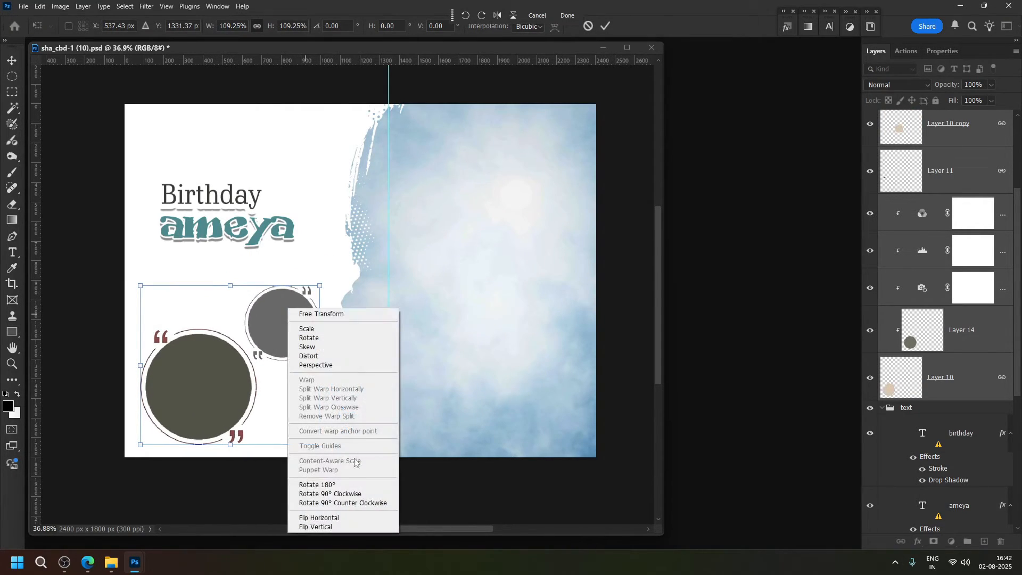
{"action": "left_click", "coordinate": [342, 526]}
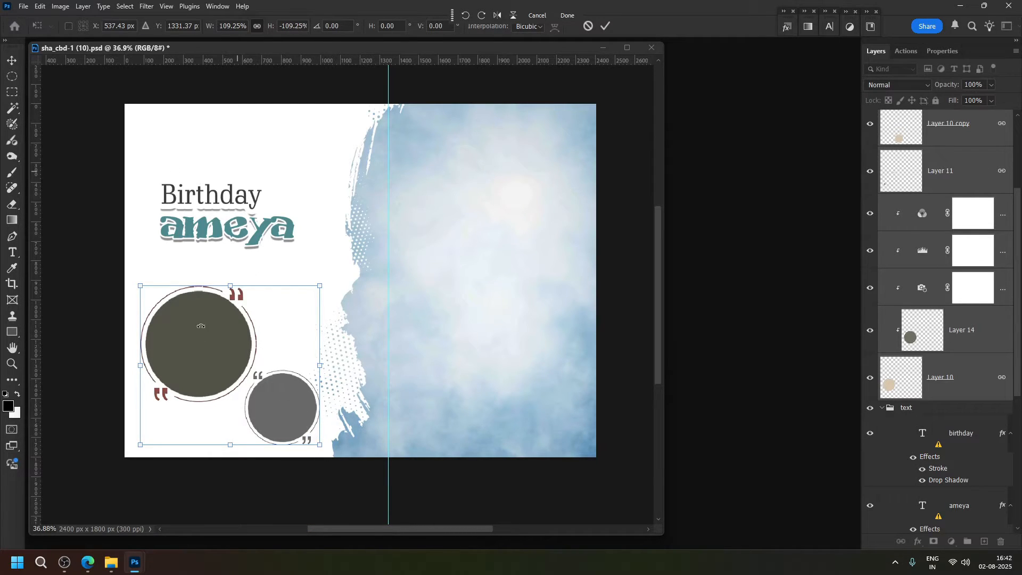
{"action": "key", "text": "Escape"}
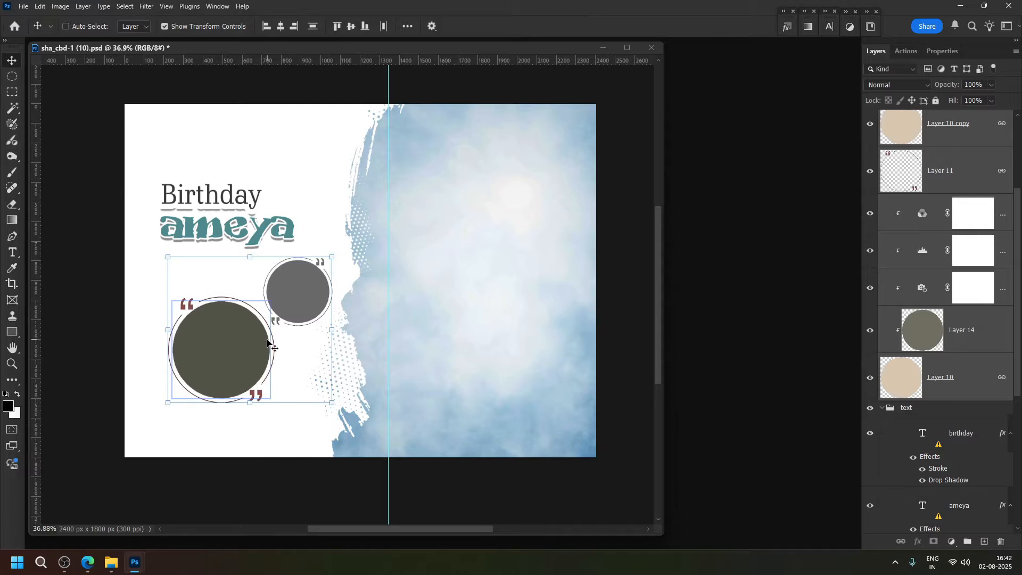
{"action": "key", "text": "ctrl+t"}
{"action": "right_click", "coordinate": [256, 341]}
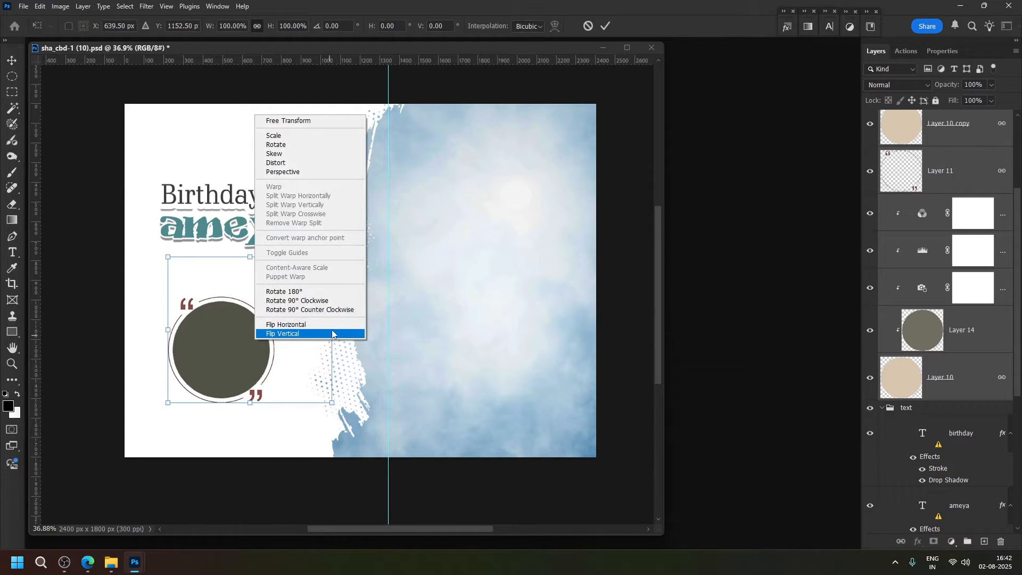
{"action": "left_click", "coordinate": [335, 325]}
{"action": "left_click_drag", "start_coordinate": [299, 334], "coordinate": [274, 367]}
{"action": "right_click", "coordinate": [275, 365]}
{"action": "left_click", "coordinate": [326, 359]}
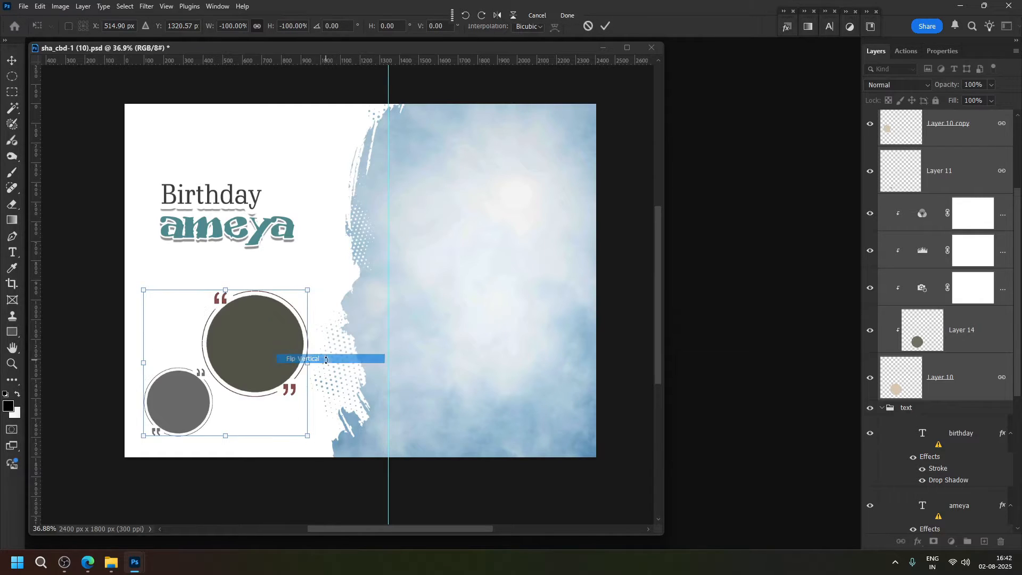
{"action": "mouse_move", "coordinate": [292, 357]}
{"action": "left_mouse_down"}
{"action": "mouse_move", "coordinate": [280, 371]}
{"action": "mouse_move", "coordinate": [287, 366]}
{"action": "left_mouse_up"}
{"action": "key", "text": "Escape"}
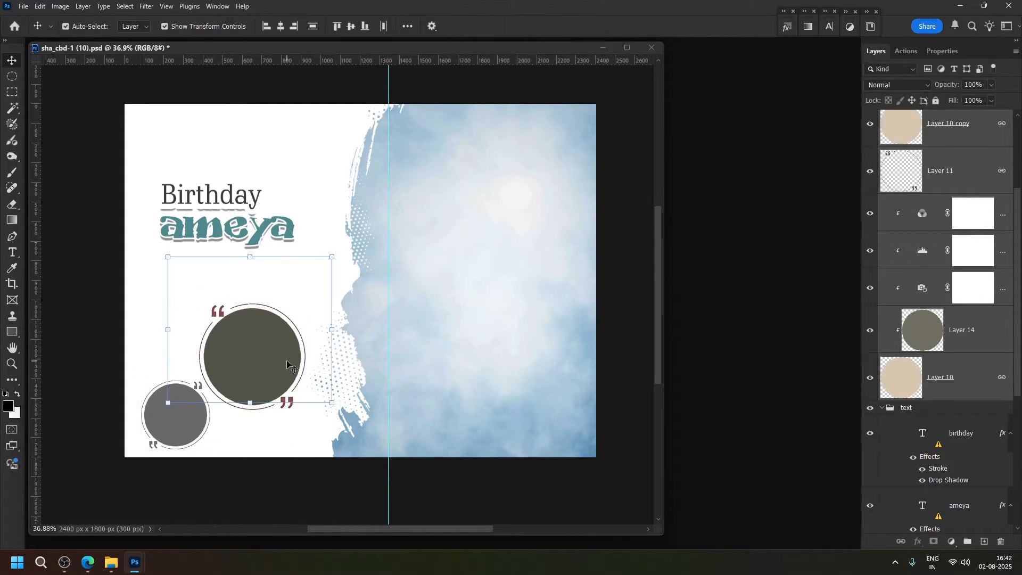
Move the selected circular frames toward the page's lower-left corner and scale them to about 111%
{"action": "key", "text": "ctrl+t"}
{"action": "left_click_drag", "start_coordinate": [312, 292], "coordinate": [283, 335]}
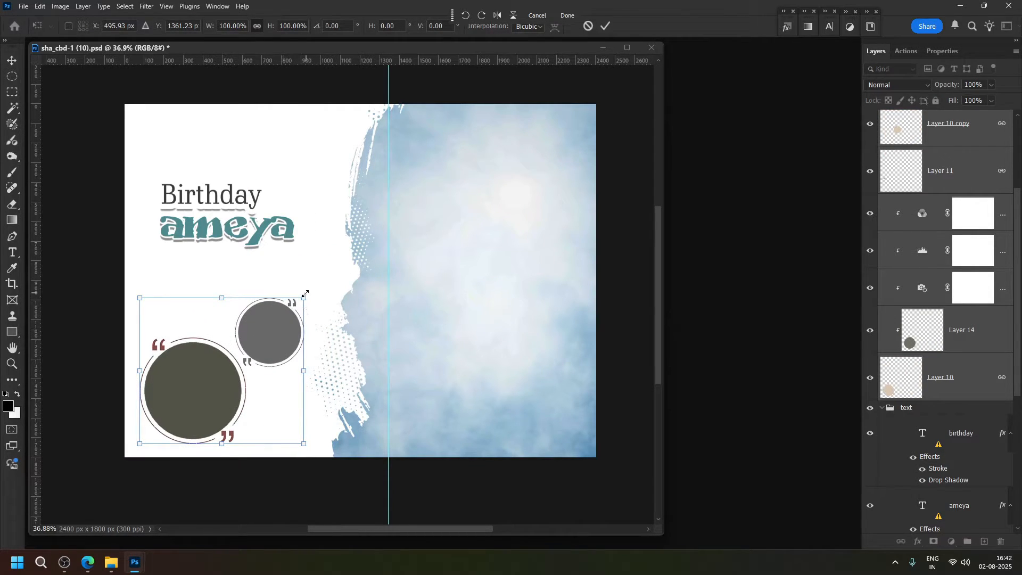
{"action": "left_click_drag", "start_coordinate": [305, 294], "coordinate": [327, 280]}
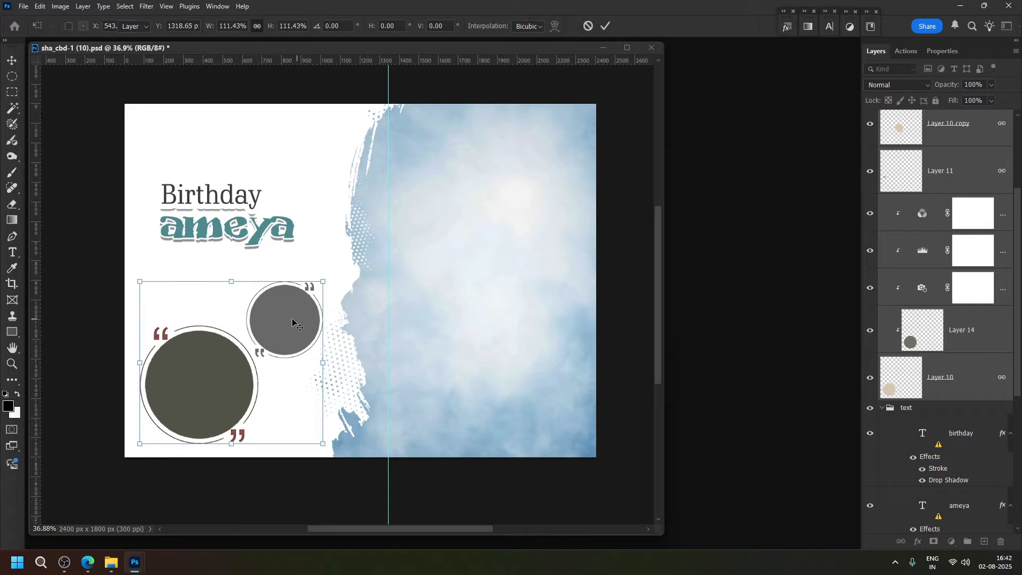
{"action": "key", "text": "Return"}
Replace the missing Scrubble font of the name text below "Birthday" with the default font
{"action": "left_click", "coordinate": [242, 211]}
{"action": "double_click", "coordinate": [242, 209]}
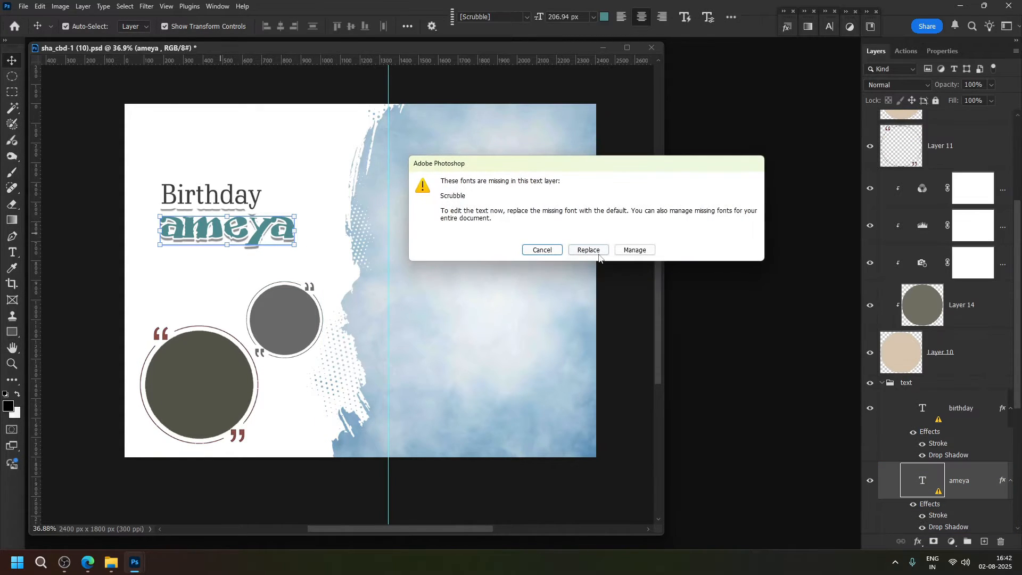
{"action": "key", "text": "Return"}
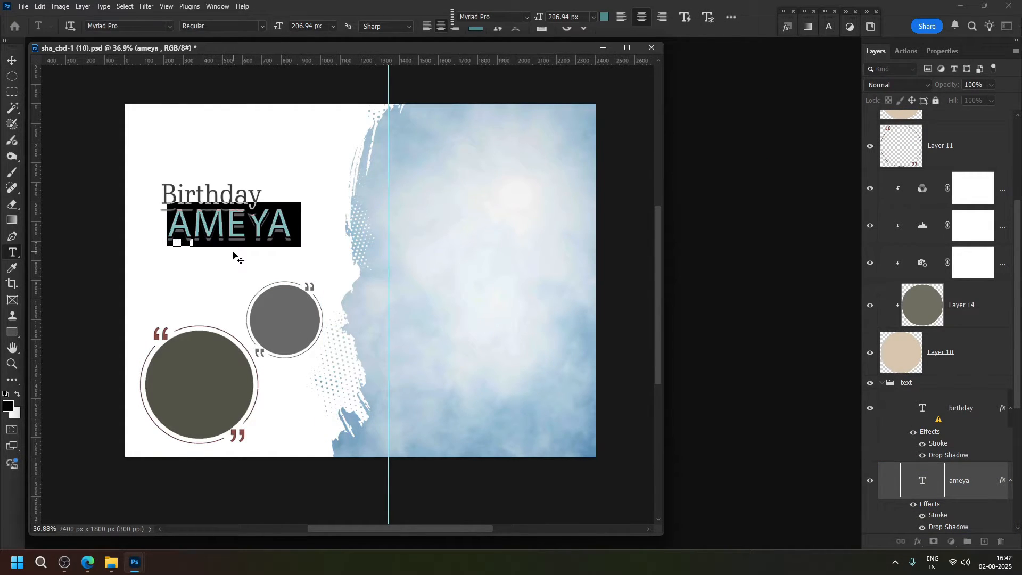
{"action": "key", "text": "Escape"}
{"action": "key", "text": "v"}
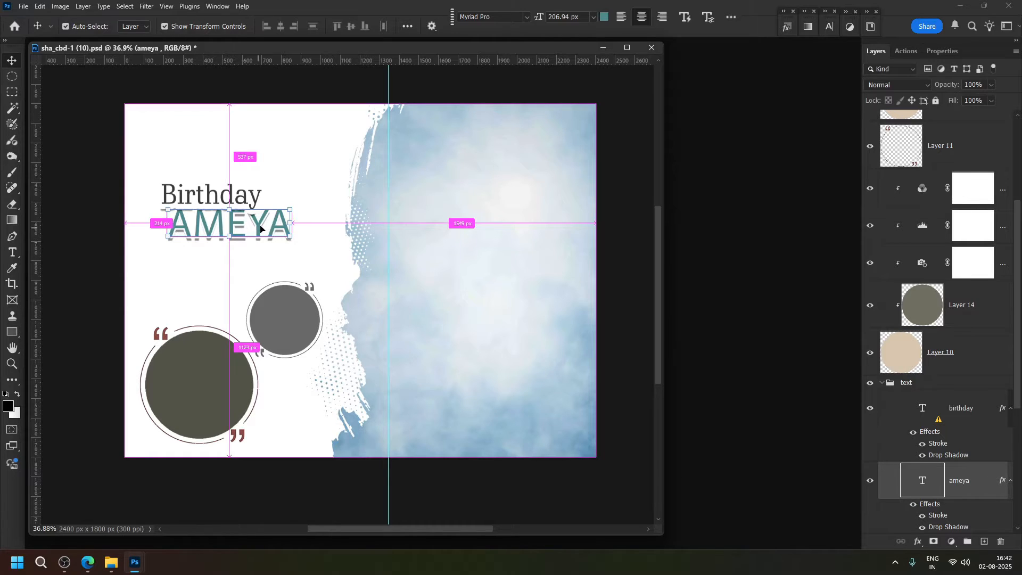
Replace the sample name with the child's name and move that text lower, between "Birthday" and the circular frames
{"action": "double_click", "coordinate": [261, 229]}
{"action": "key", "text": "ctrl+v"}
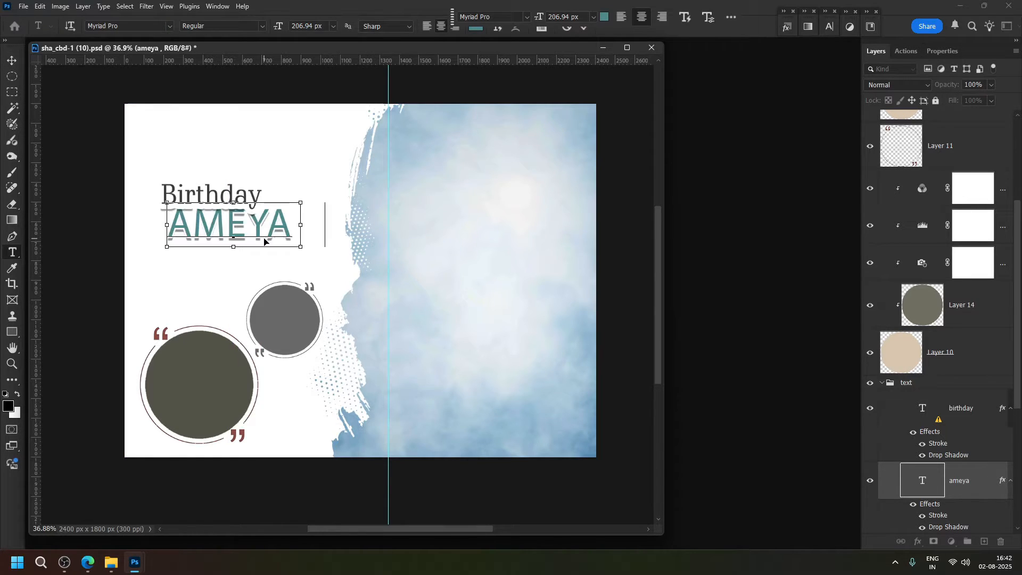
{"action": "left_click", "coordinate": [11, 61]}
{"action": "left_click_drag", "start_coordinate": [265, 228], "coordinate": [273, 250]}
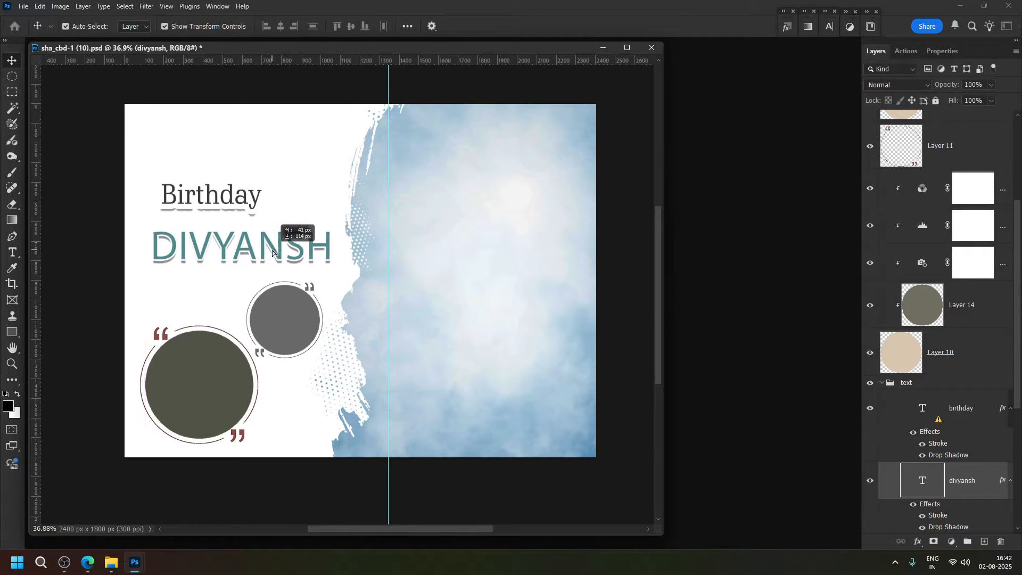
Set the font of the child's name text to Brown Fox Regular from the handwritten fonts
{"action": "double_click", "coordinate": [262, 256]}
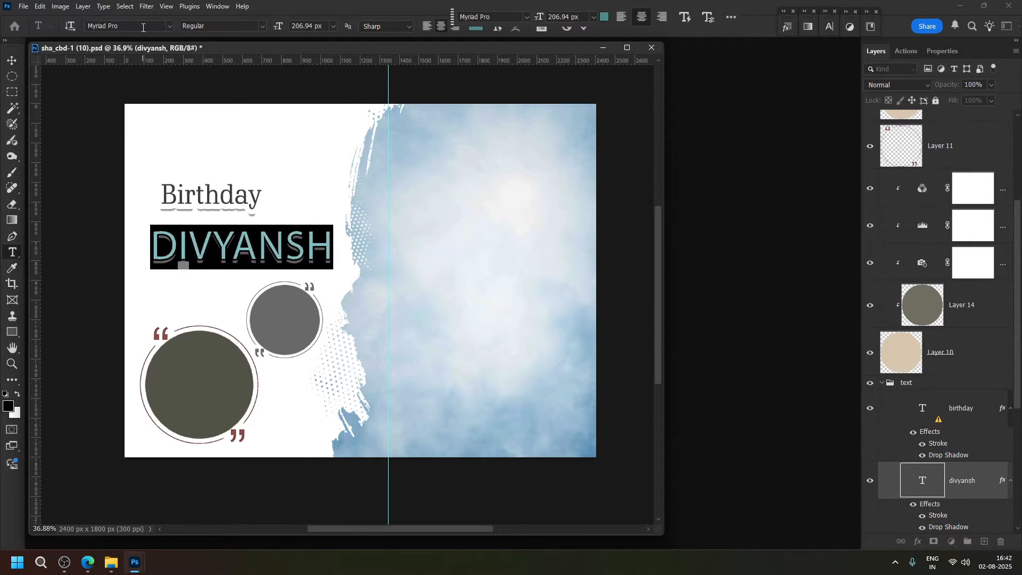
{"action": "left_click_drag", "start_coordinate": [250, 48], "coordinate": [513, 49]}
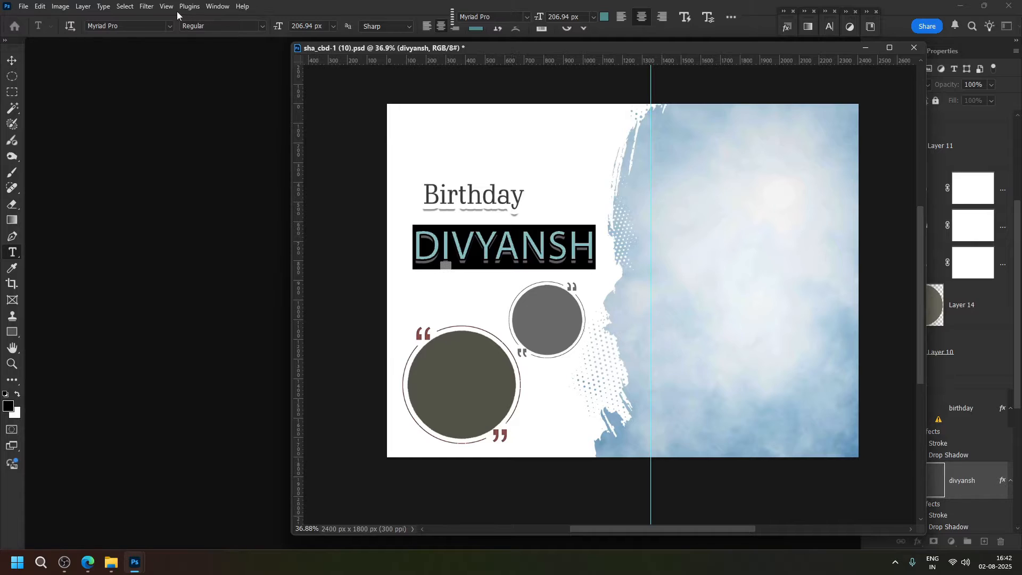
{"action": "left_click", "coordinate": [171, 25]}
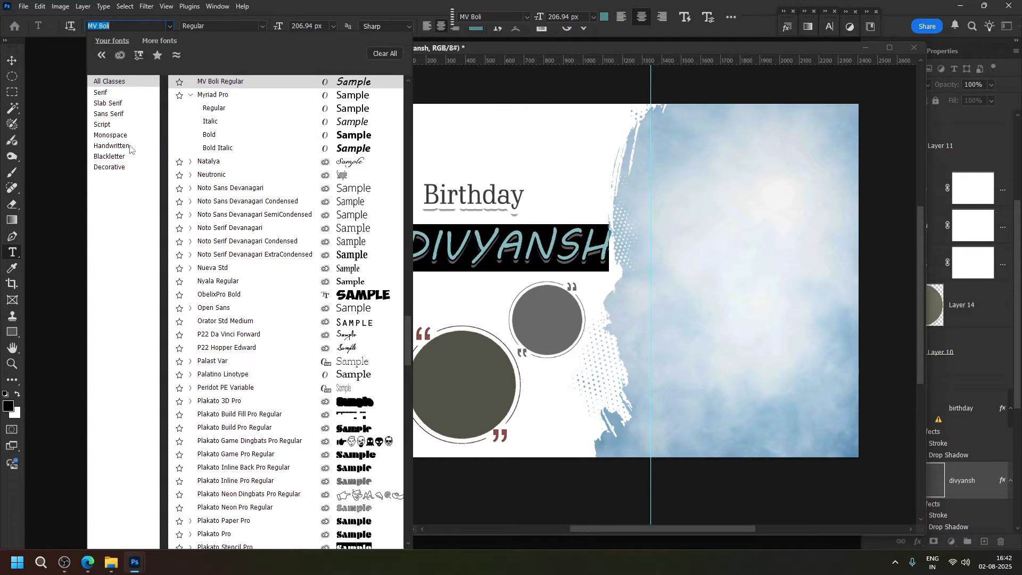
{"action": "left_click", "coordinate": [126, 147]}
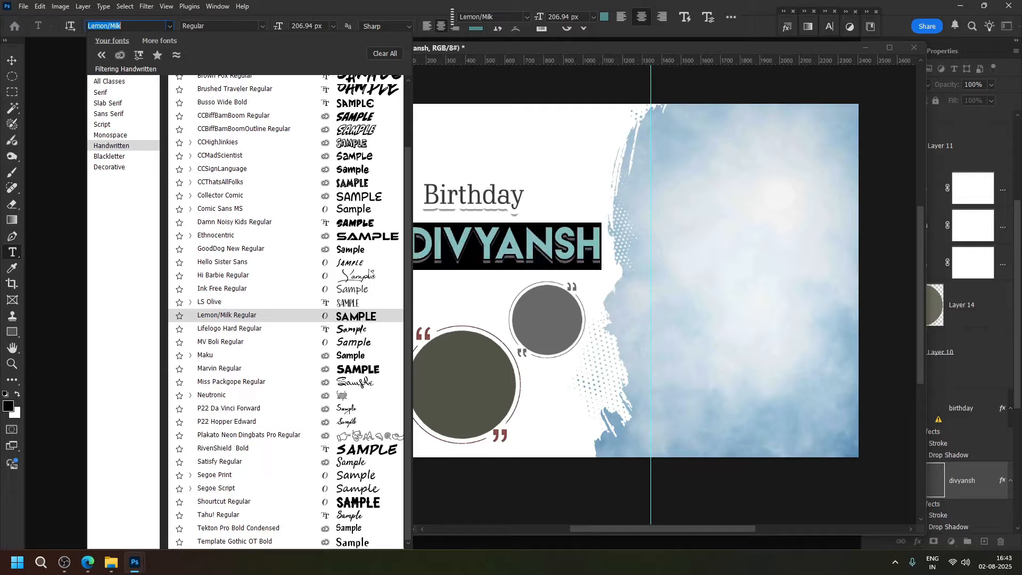
{"action": "scroll", "coordinate": [367, 271], "scroll_direction": "up", "scroll_amount": 2}
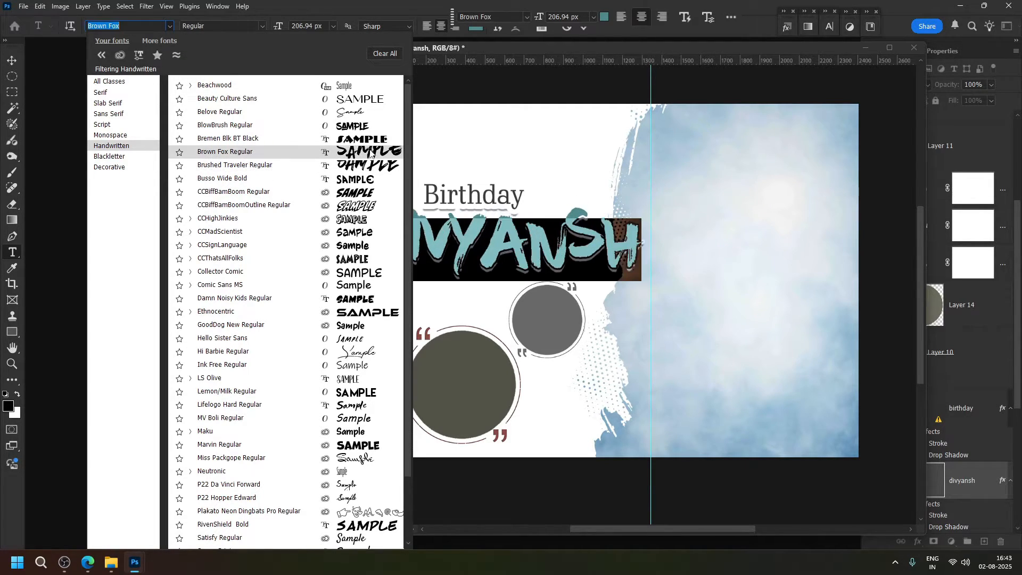
{"action": "left_click", "coordinate": [370, 153]}
Set all letters of the child's name after the initial to a size of 100 px
{"action": "left_click_drag", "start_coordinate": [411, 242], "coordinate": [635, 245]}
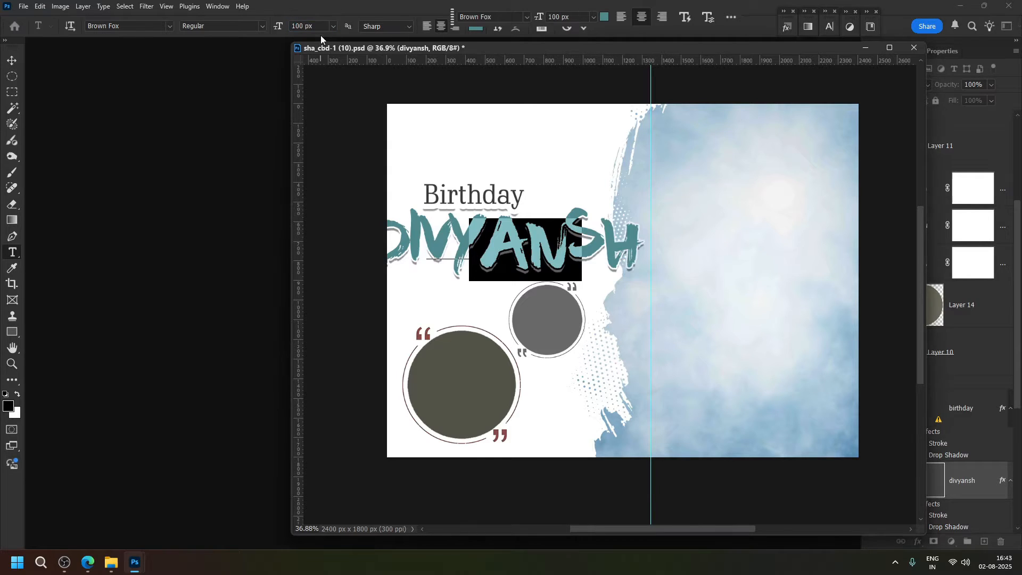
{"action": "key", "text": "Return"}
{"action": "left_click", "coordinate": [12, 61]}
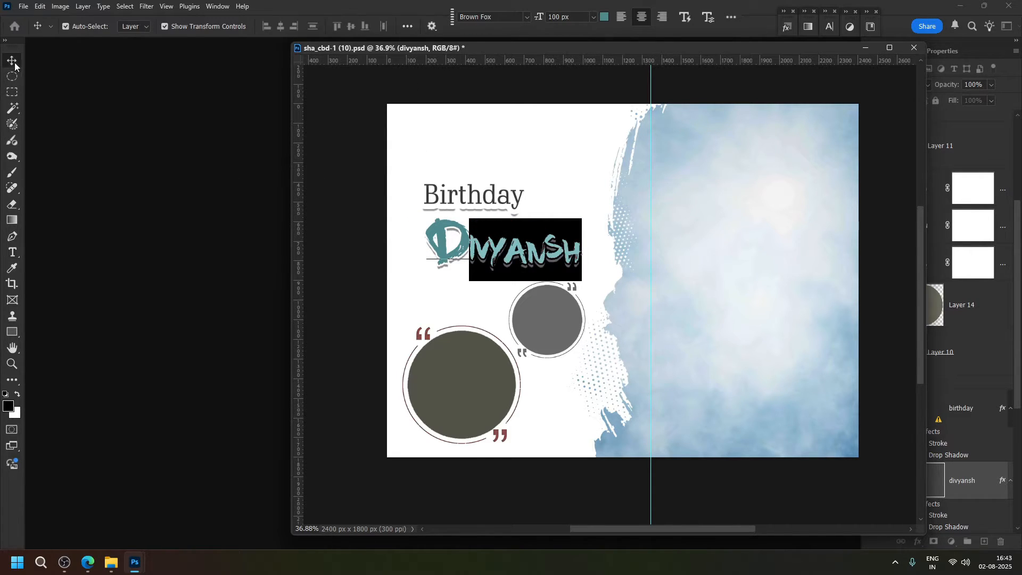
Shift the child's name slightly left and down, and place "Birthday" directly above the name's smaller letters
{"action": "left_click_drag", "start_coordinate": [477, 249], "coordinate": [458, 255]}
{"action": "left_click", "coordinate": [492, 198]}
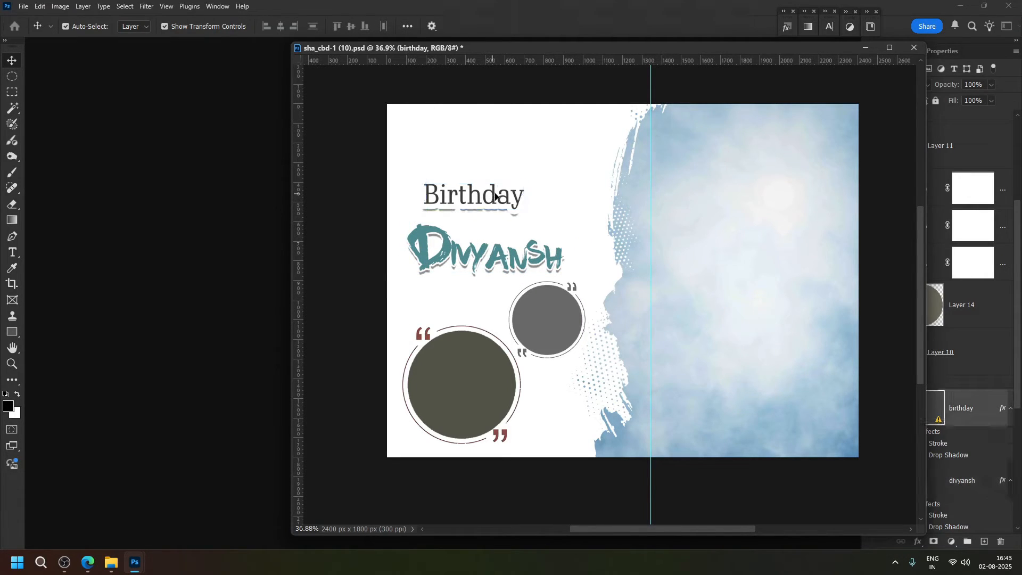
{"action": "left_click_drag", "start_coordinate": [492, 198], "coordinate": [531, 220]}
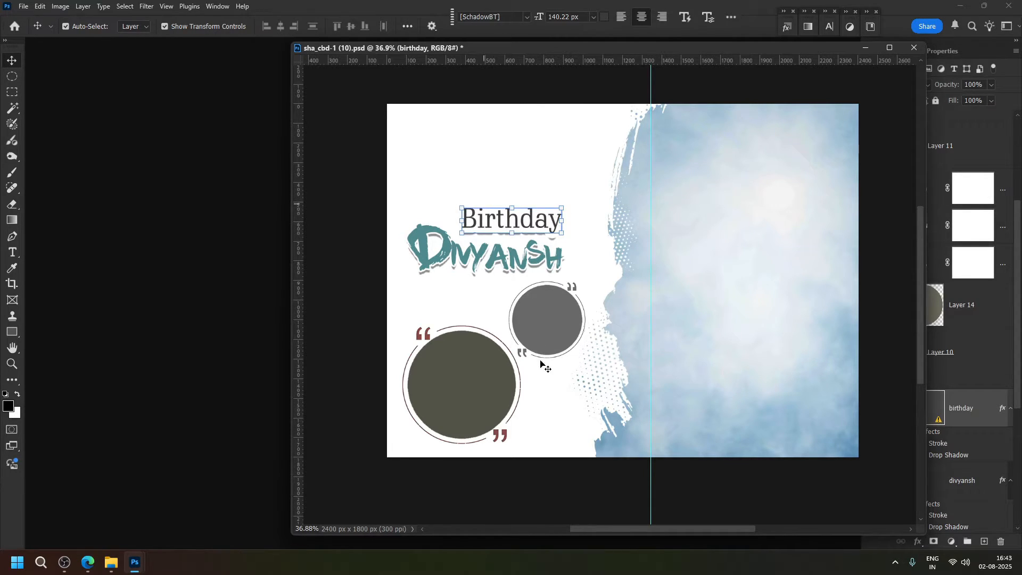
Group the small circular frame's layers, from Layer 11 copy down to Layer 10 copy, and move the group onto the blue area across the guide
{"action": "left_click", "coordinate": [546, 314]}
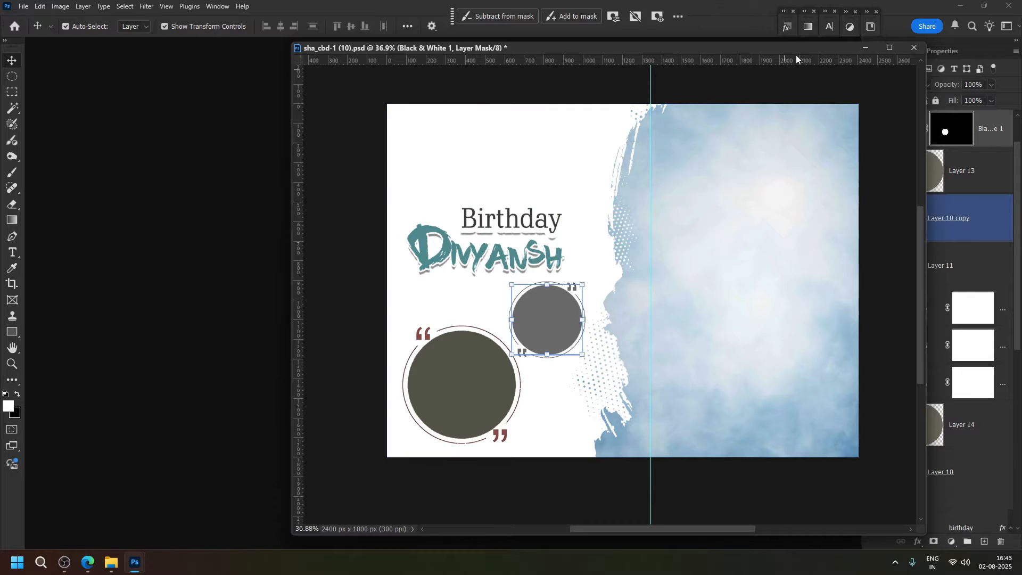
{"action": "left_click_drag", "start_coordinate": [797, 56], "coordinate": [613, 52]}
{"action": "left_click", "coordinate": [970, 156]}
{"action": "left_click", "coordinate": [979, 305], "text": "shift"}
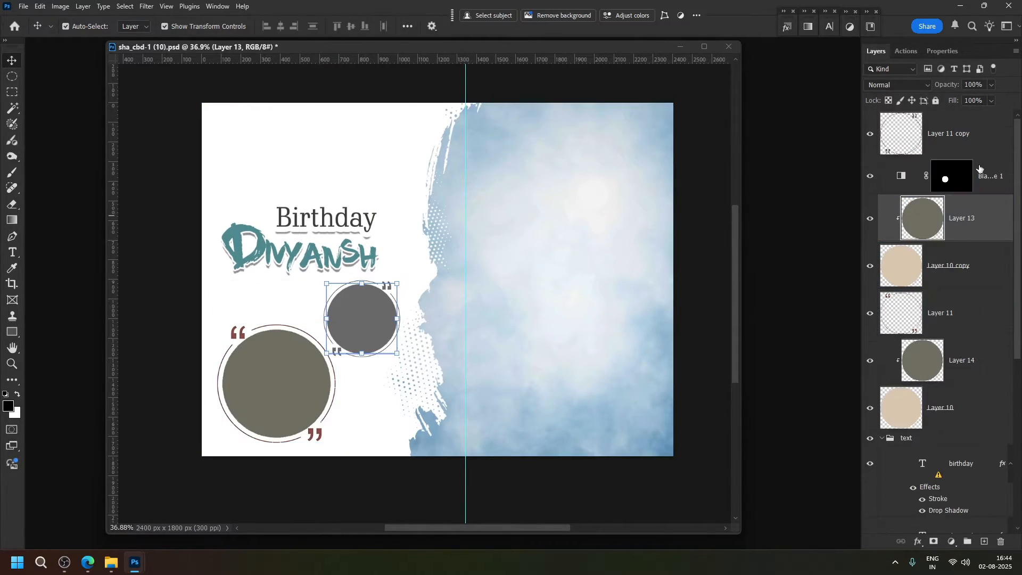
{"action": "left_click", "coordinate": [983, 147]}
{"action": "left_click", "coordinate": [984, 313], "text": "shift"}
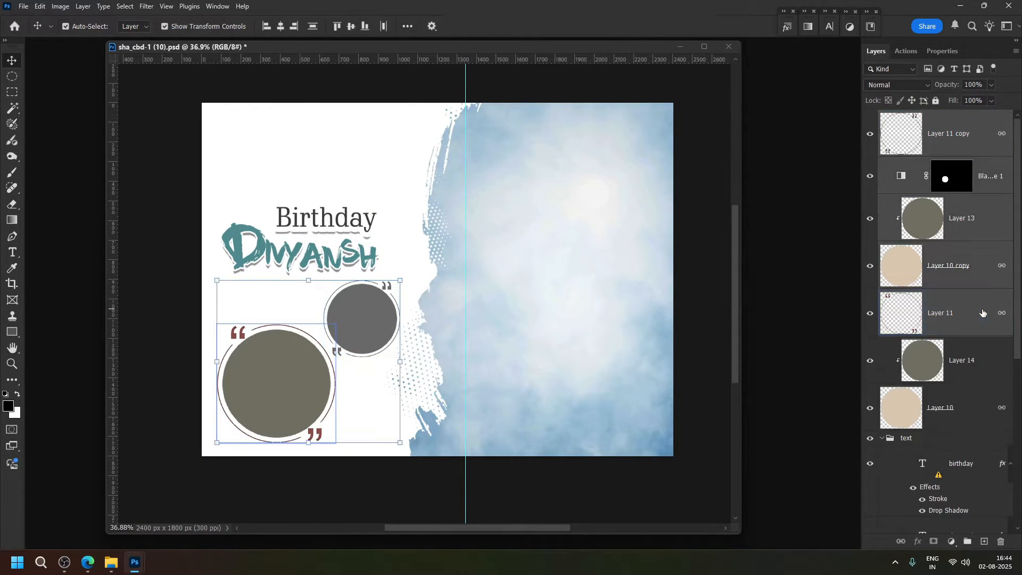
{"action": "left_click", "coordinate": [981, 314], "text": "ctrl"}
{"action": "left_click", "coordinate": [966, 319], "text": "ctrl"}
{"action": "left_click", "coordinate": [964, 307], "text": "ctrl"}
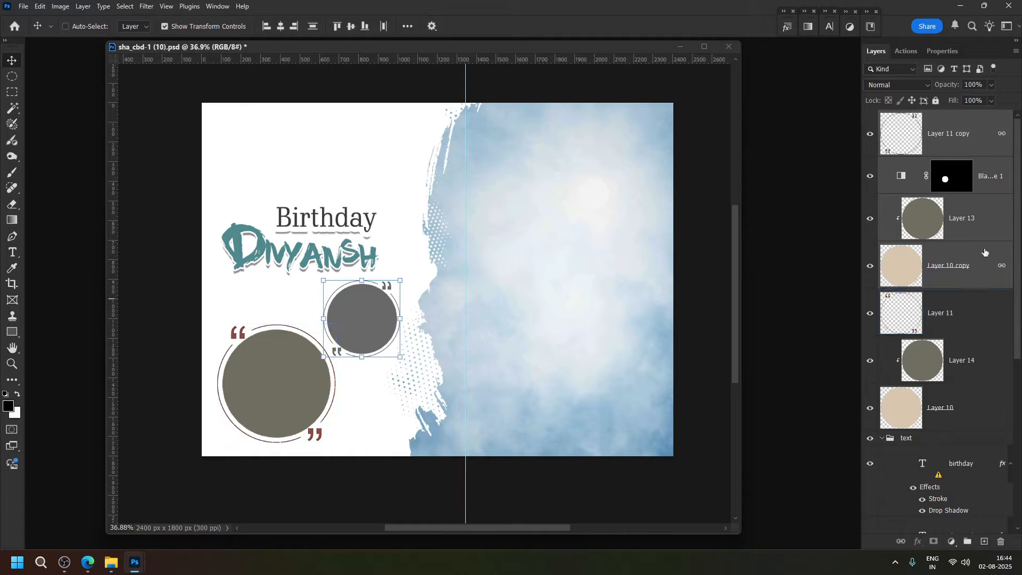
{"action": "key", "text": "ctrl+g"}
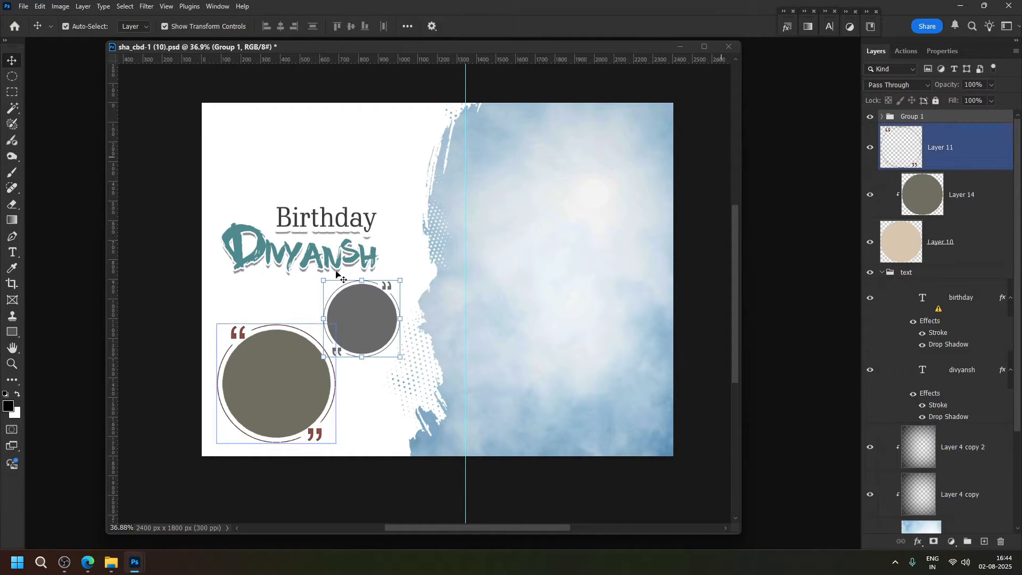
{"action": "key", "text": "ctrl+t"}
{"action": "left_click_drag", "start_coordinate": [361, 320], "coordinate": [487, 288]}
{"action": "key", "text": "Return"}
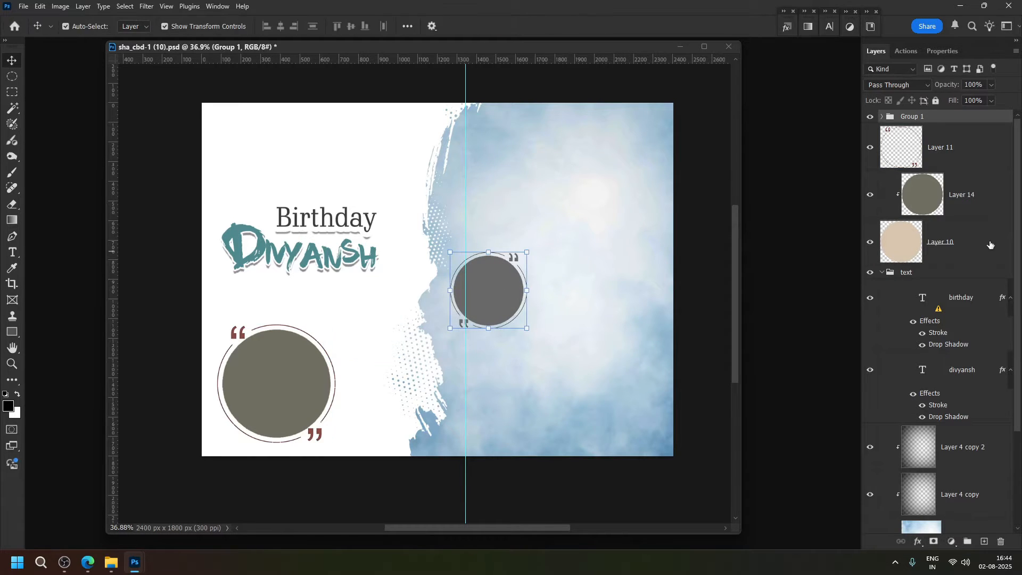
Group the large circular frame's layers, from Layer 11 down to Layer 10
{"action": "left_click", "coordinate": [968, 155]}
{"action": "left_click", "coordinate": [984, 245], "text": "shift"}
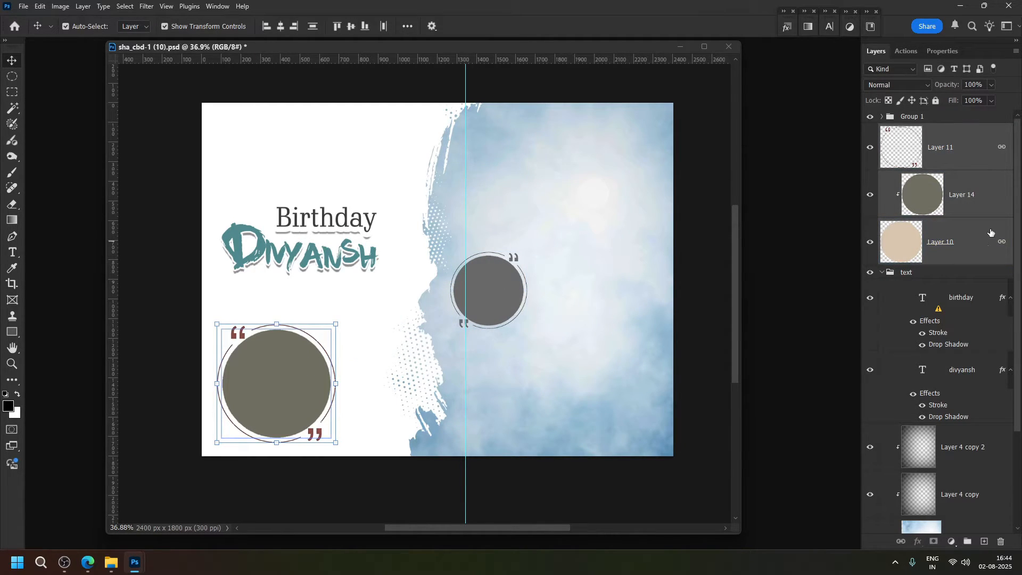
{"action": "key", "text": "ctrl+g"}
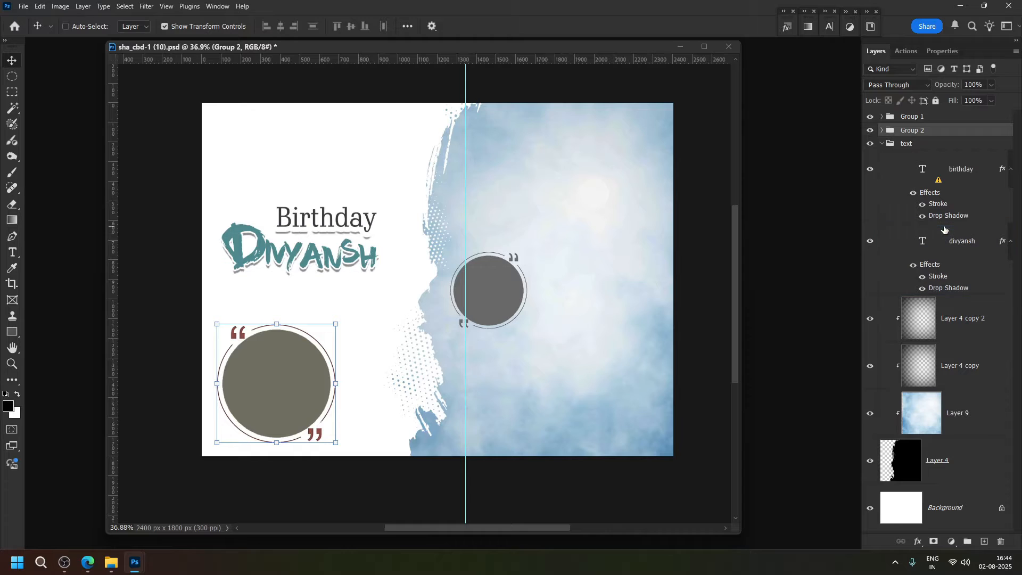
Scale the large frame group to about 116.5% and move it right, over the lower end of the brush-stroke edge
{"action": "key", "text": "ctrl+t"}
{"action": "left_click_drag", "start_coordinate": [284, 367], "coordinate": [404, 348]}
{"action": "left_click_drag", "start_coordinate": [339, 421], "coordinate": [325, 444]}
{"action": "left_click_drag", "start_coordinate": [349, 408], "coordinate": [369, 404]}
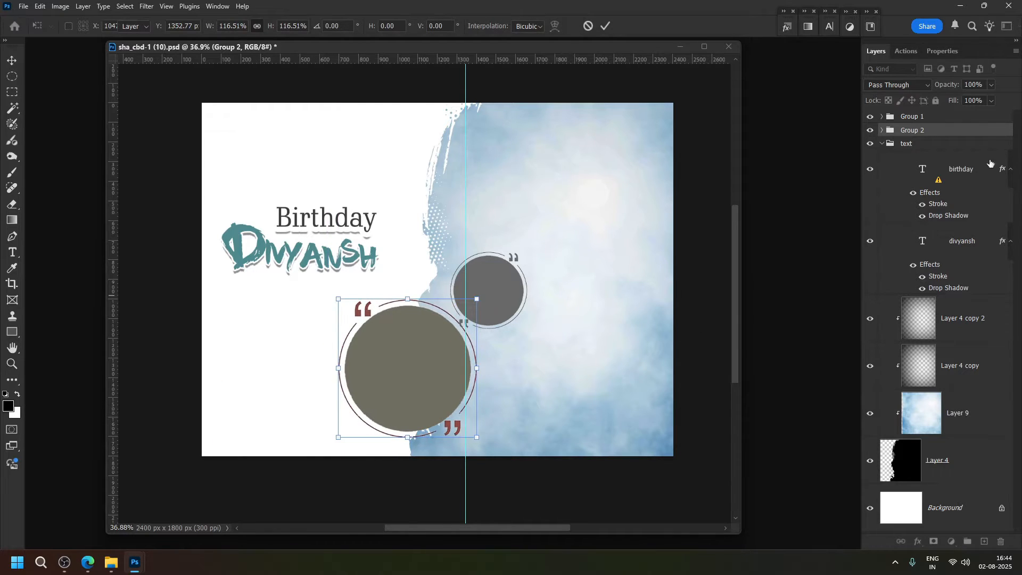
{"action": "key", "text": "Return"}
Enlarge the small frame group and move it to the page's lower-left corner, beside the large frame
{"action": "left_click", "coordinate": [912, 117]}
{"action": "key", "text": "ctrl+t"}
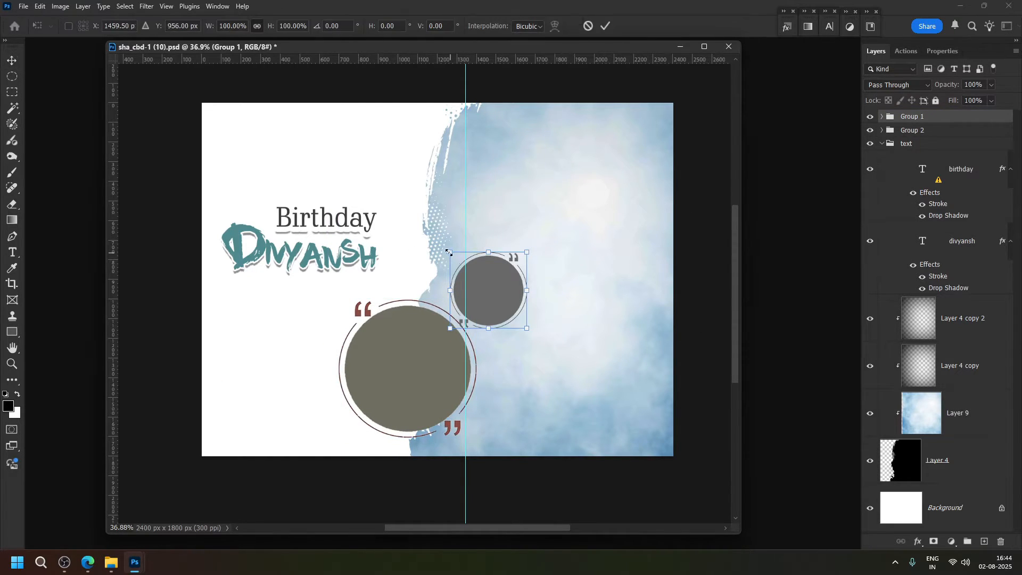
{"action": "left_click_drag", "start_coordinate": [450, 252], "coordinate": [428, 230]}
{"action": "left_click_drag", "start_coordinate": [305, 357], "coordinate": [328, 335]}
{"action": "key", "text": "Return"}
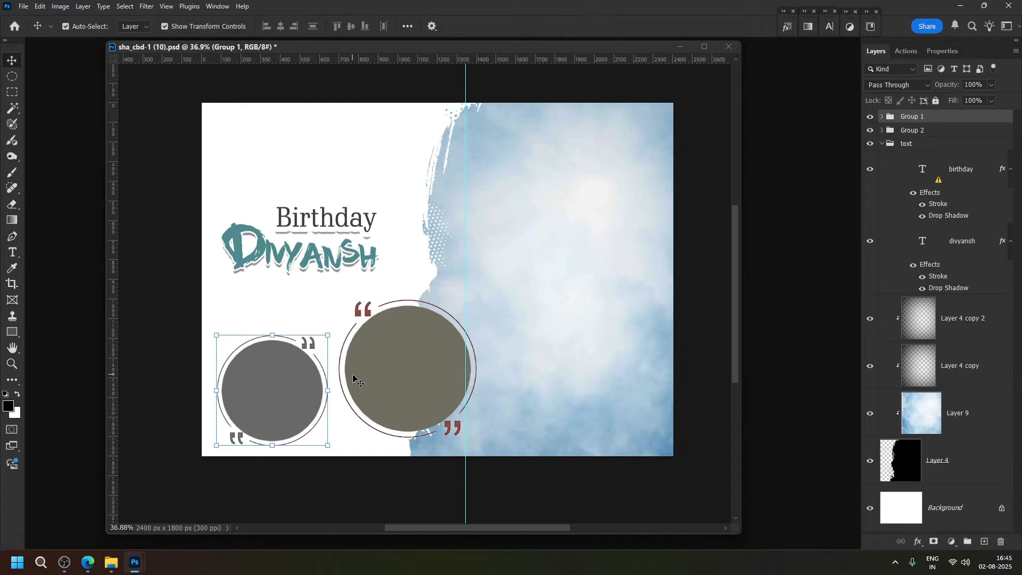
Nudge the small frame group about 30 px right and 40 px up
{"action": "key", "text": "shift+Right"}
{"action": "key", "text": "shift+Right"}
{"action": "key", "text": "shift+Right"}
{"action": "key", "text": "shift+Up"}
{"action": "key", "text": "shift+Up"}
{"action": "key", "text": "shift+Up"}
{"action": "key", "text": "shift+Up"}
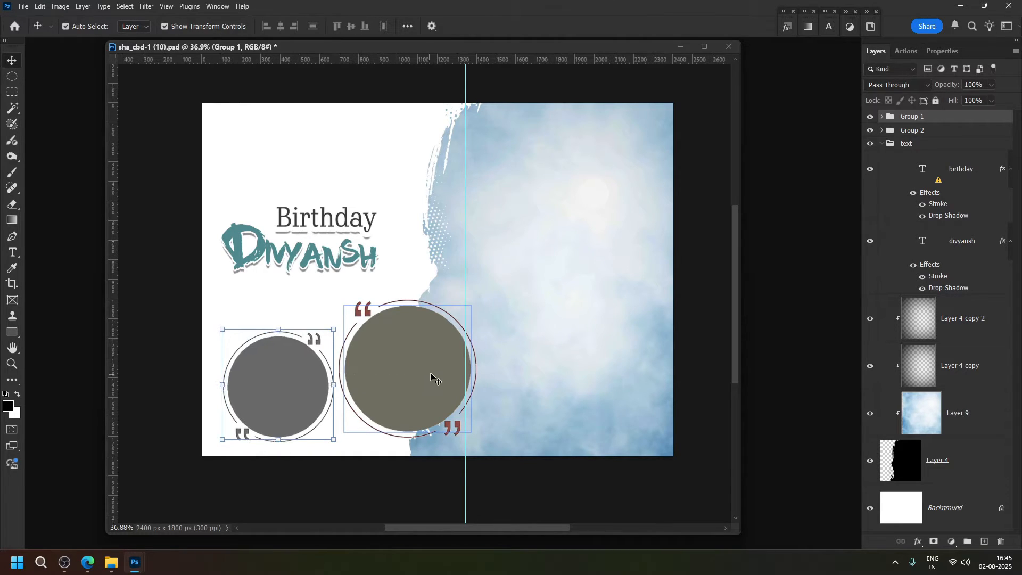
Nudge the large frame group about 70 px up
{"action": "left_click", "coordinate": [963, 133]}
{"action": "key", "text": "shift+Up"}
{"action": "key", "text": "shift+Up"}
{"action": "key", "text": "shift+Up"}
{"action": "key", "text": "shift+Up"}
{"action": "key", "text": "shift+Up"}
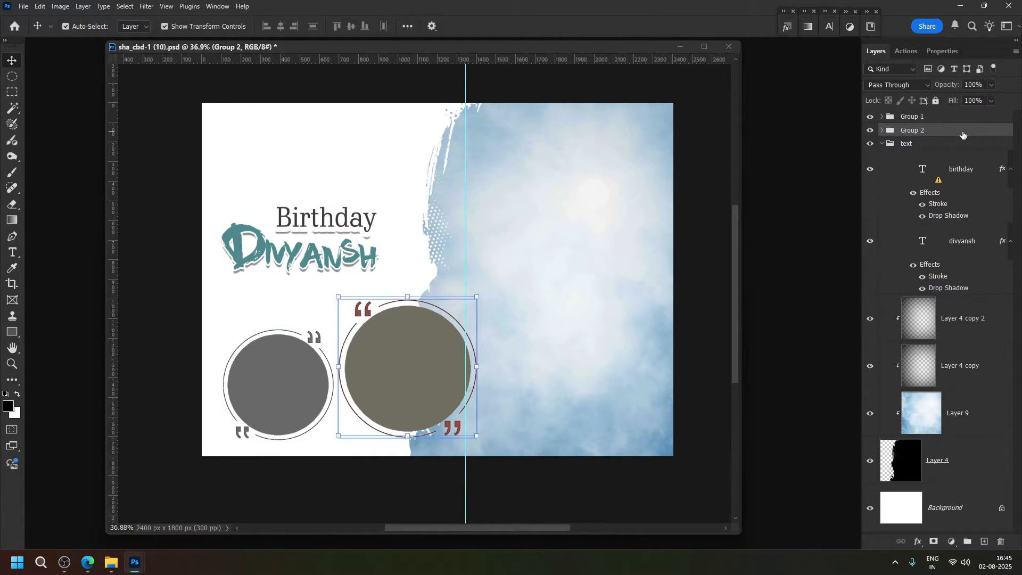
{"action": "key", "text": "shift+Up"}
{"action": "key", "text": "shift+Up"}
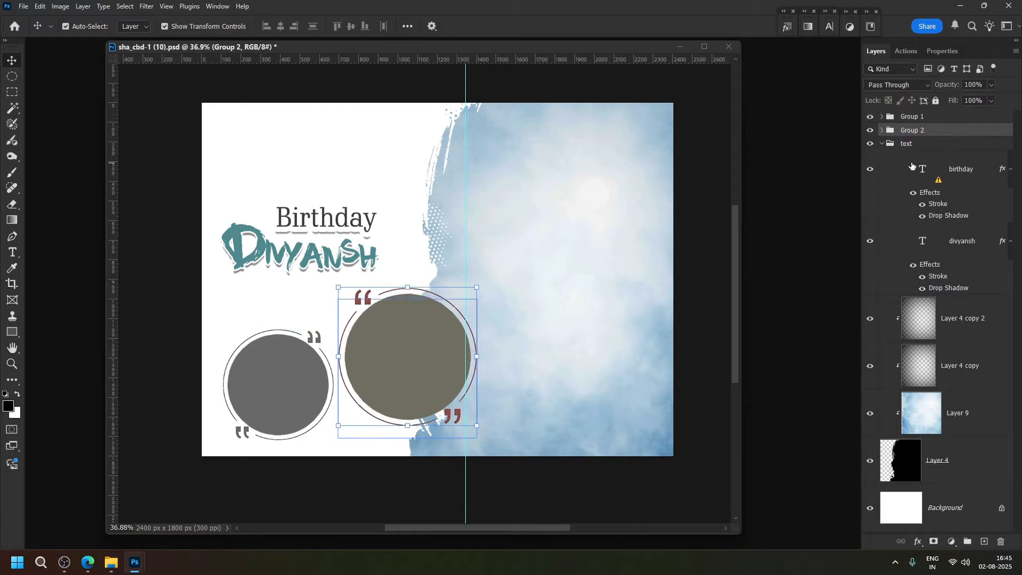
Scale the text group with "Birthday" and the child's name to about 83% and move it just above the small circular frame
{"action": "left_click", "coordinate": [280, 255]}
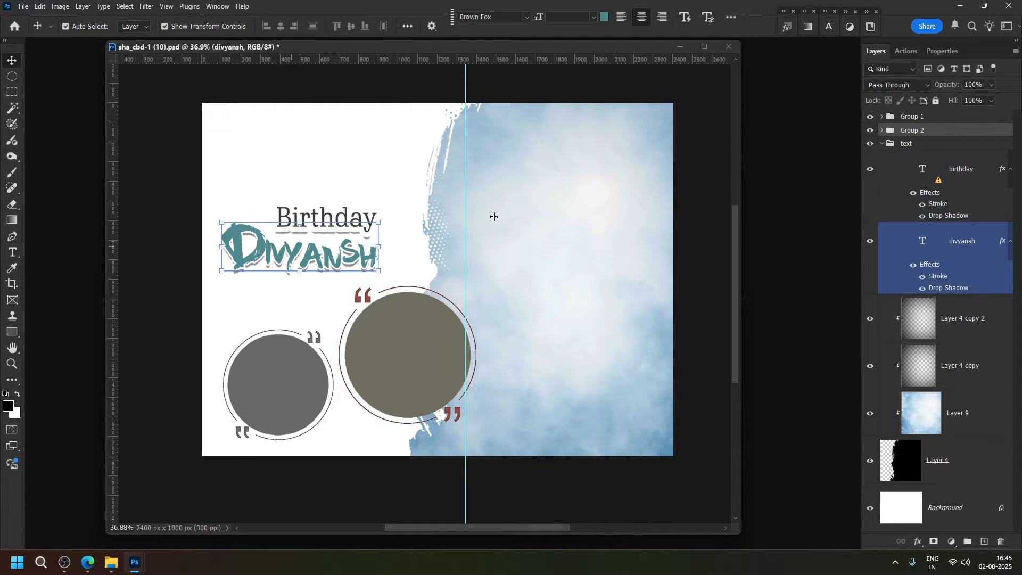
{"action": "left_click", "coordinate": [964, 150]}
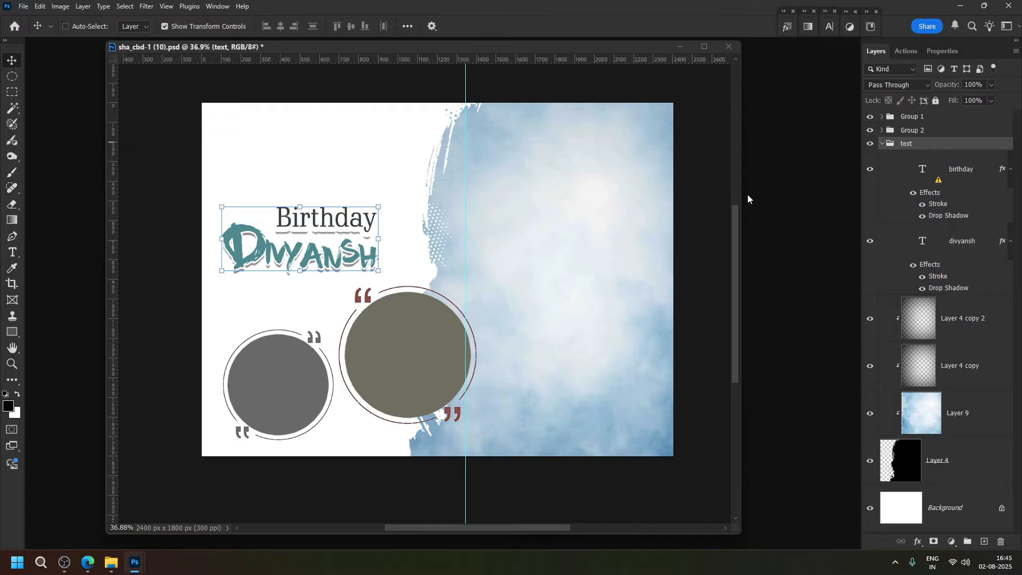
{"action": "key", "text": "ctrl+t"}
{"action": "left_click", "coordinate": [607, 254]}
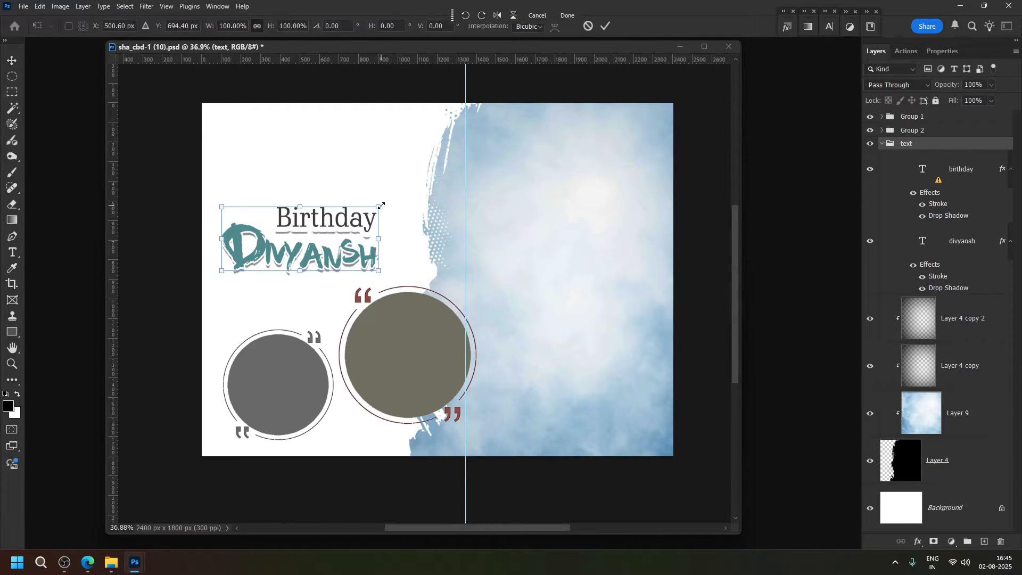
{"action": "left_click_drag", "start_coordinate": [378, 206], "coordinate": [352, 218]}
{"action": "left_click_drag", "start_coordinate": [330, 257], "coordinate": [323, 277]}
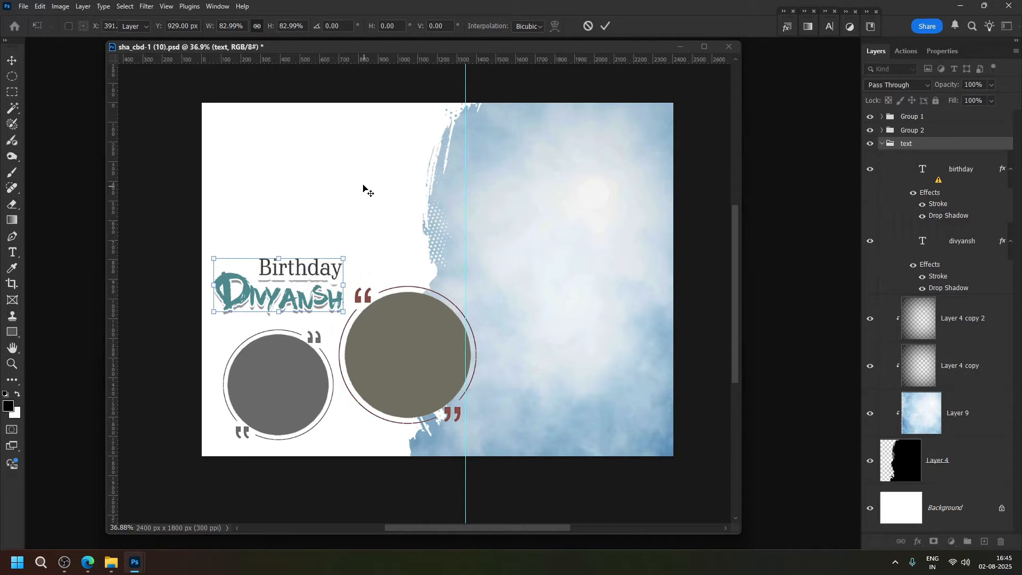
Select the Background layer and open all four IMG-20250802 photos from New folder inside Input Photo Folder in Photoshop
{"action": "right_click", "coordinate": [329, 149]}
{"action": "left_click", "coordinate": [353, 156]}
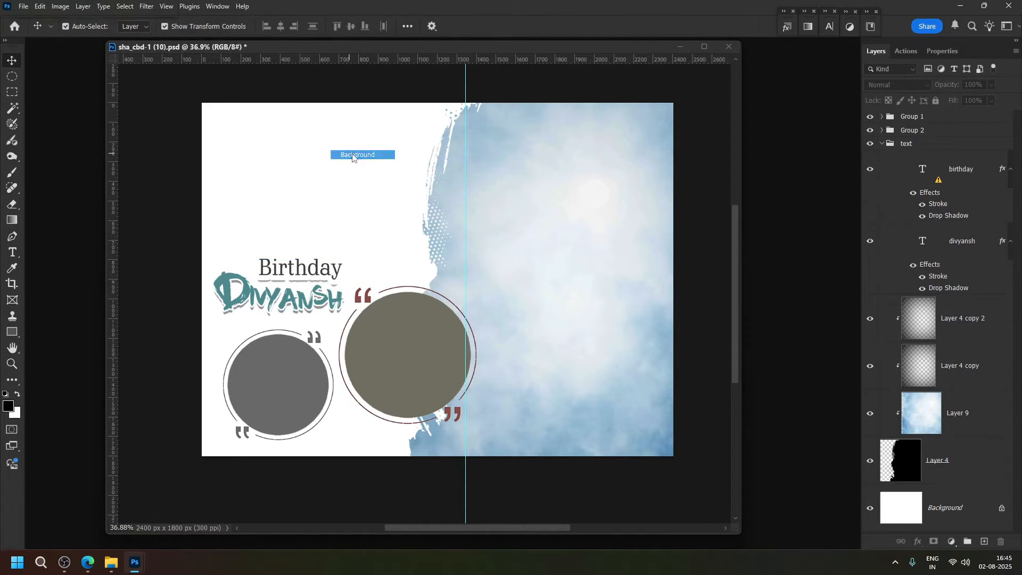
{"action": "mouse_move", "coordinate": [105, 568]}
{"action": "left_click", "coordinate": [89, 511]}
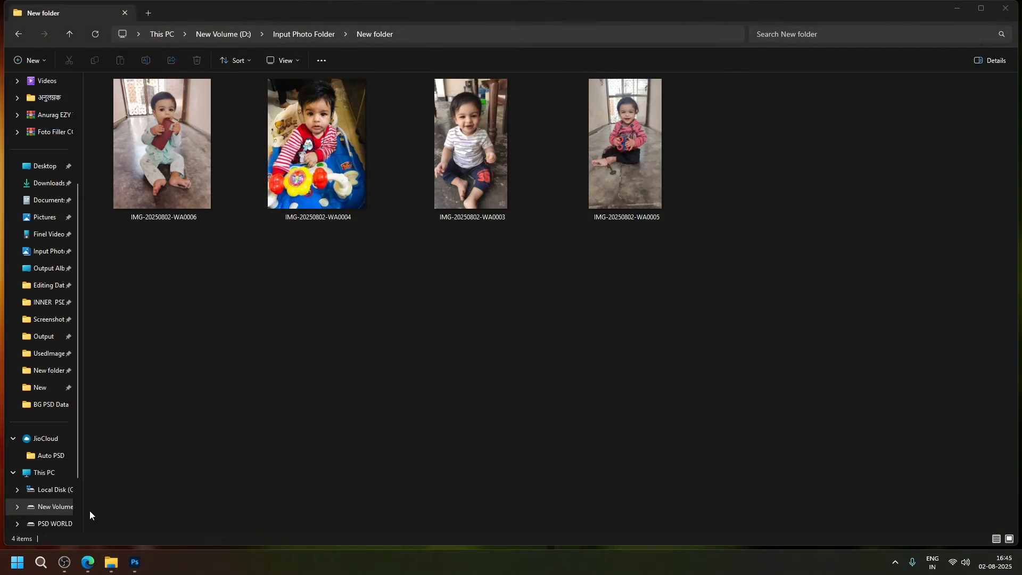
{"action": "left_click", "coordinate": [163, 196]}
{"action": "left_click", "coordinate": [618, 164], "text": "shift"}
{"action": "left_click_drag", "start_coordinate": [494, 166], "coordinate": [78, 422]}
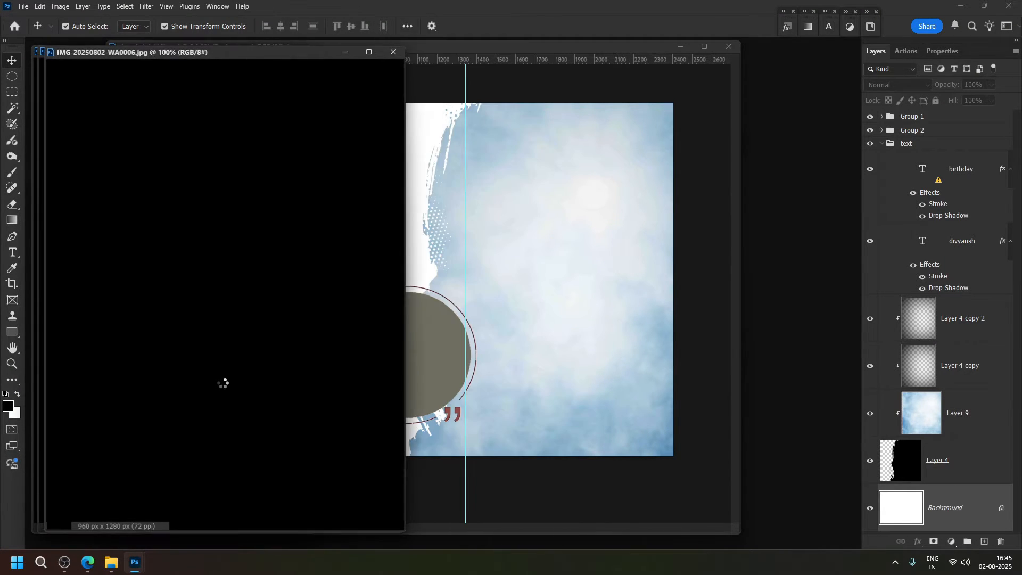
Zoom the IMG-20250802-WA0004 photo out to 33.33% and place its window beside the template page's upper-right corner
{"action": "left_click_drag", "start_coordinate": [216, 52], "coordinate": [756, 81]}
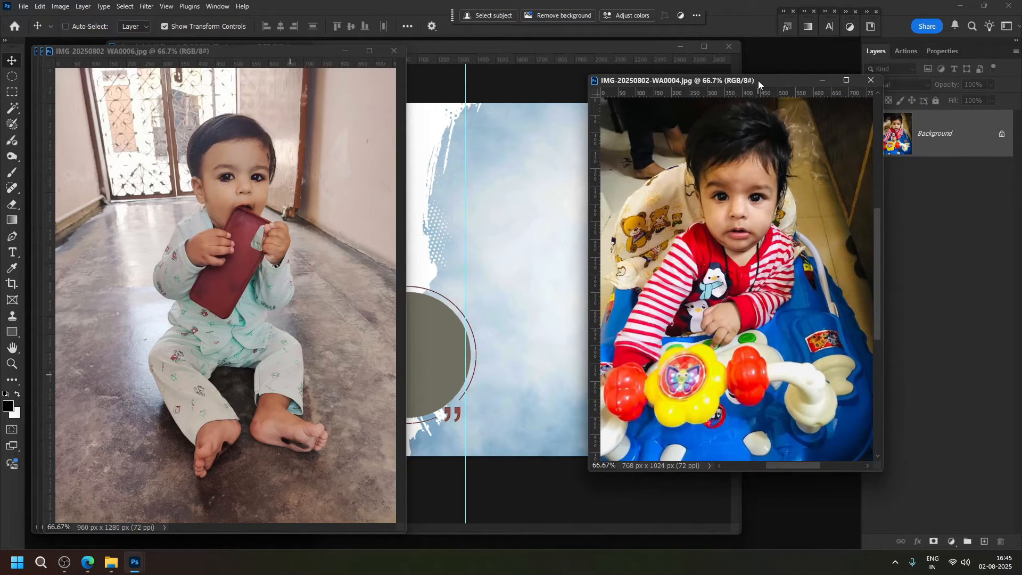
{"action": "key", "text": "ctrl+minus"}
{"action": "key", "text": "ctrl+minus"}
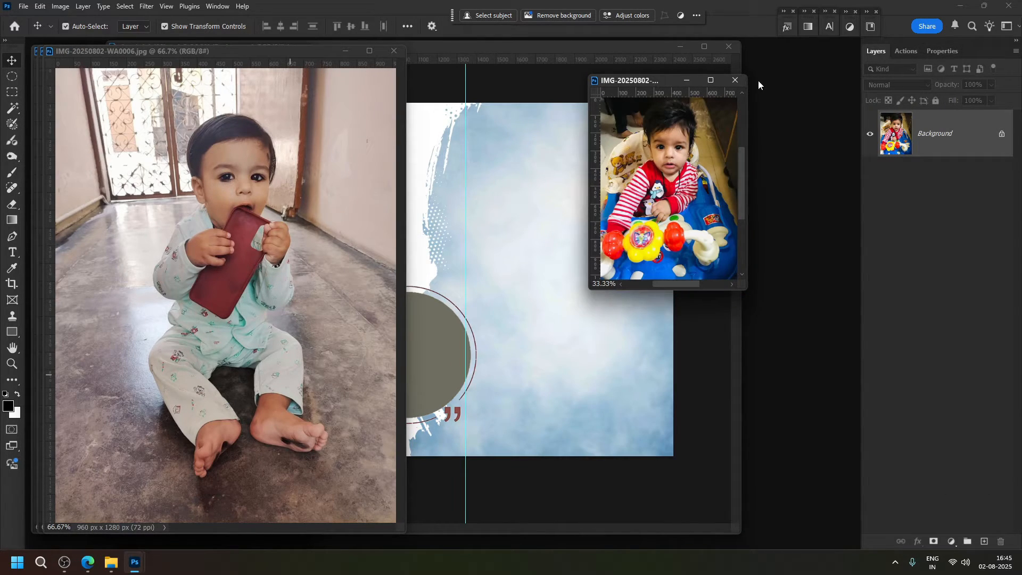
{"action": "left_click_drag", "start_coordinate": [643, 86], "coordinate": [751, 60]}
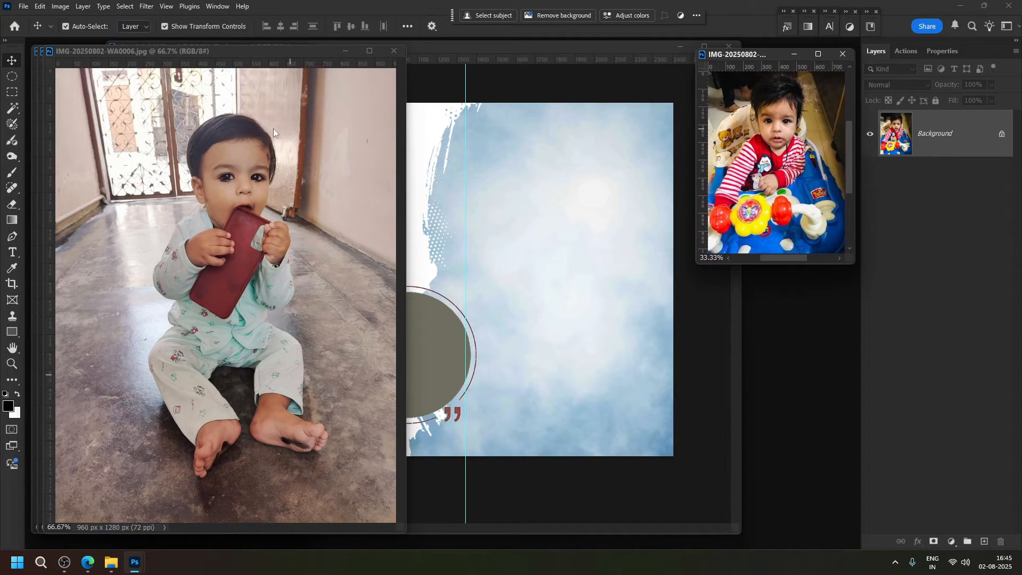
Zoom the IMG-20250802-WA0006 photo out to 25% and place its window below the IMG-20250802-WA0004 photo
{"action": "key", "text": "ctrl+minus"}
{"action": "key", "text": "ctrl+minus"}
{"action": "key", "text": "ctrl+minus"}
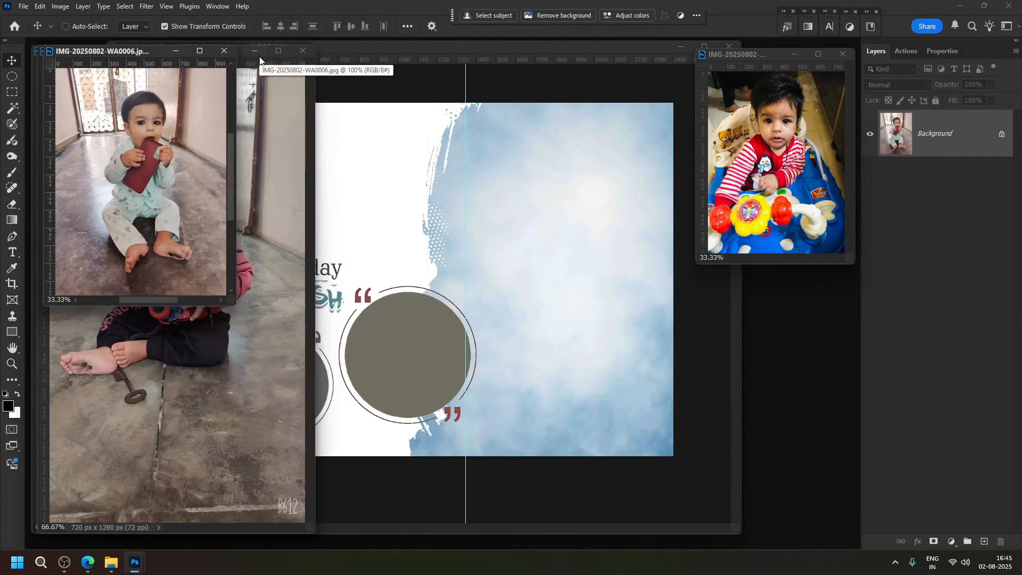
{"action": "left_click_drag", "start_coordinate": [119, 55], "coordinate": [762, 277]}
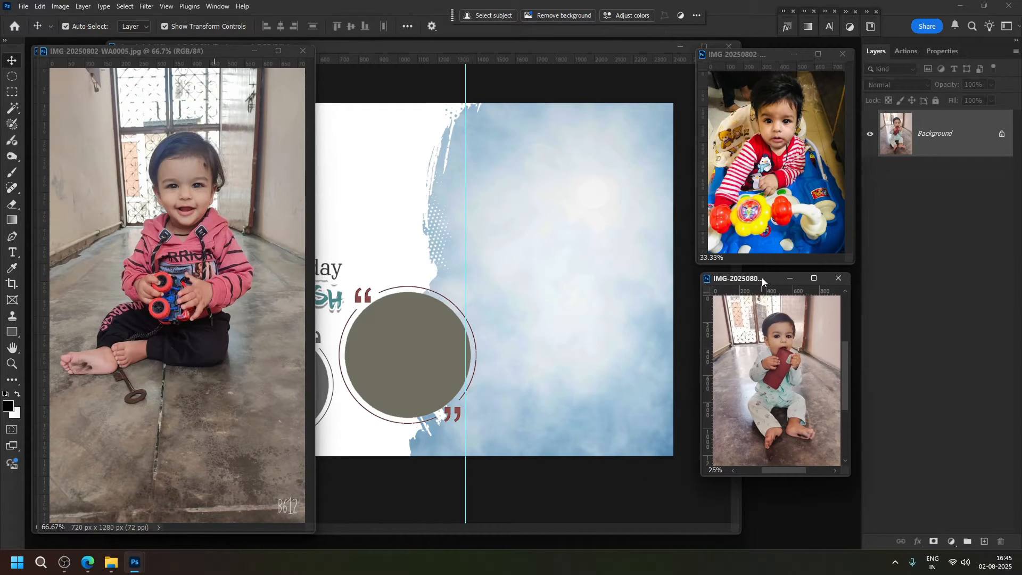
Zoom the IMG-20250802-WA0005 photo out to 33.33%, move its window over the template page and select the whole image
{"action": "left_click", "coordinate": [130, 48]}
{"action": "key", "text": "ctrl+minus"}
{"action": "key", "text": "ctrl+minus"}
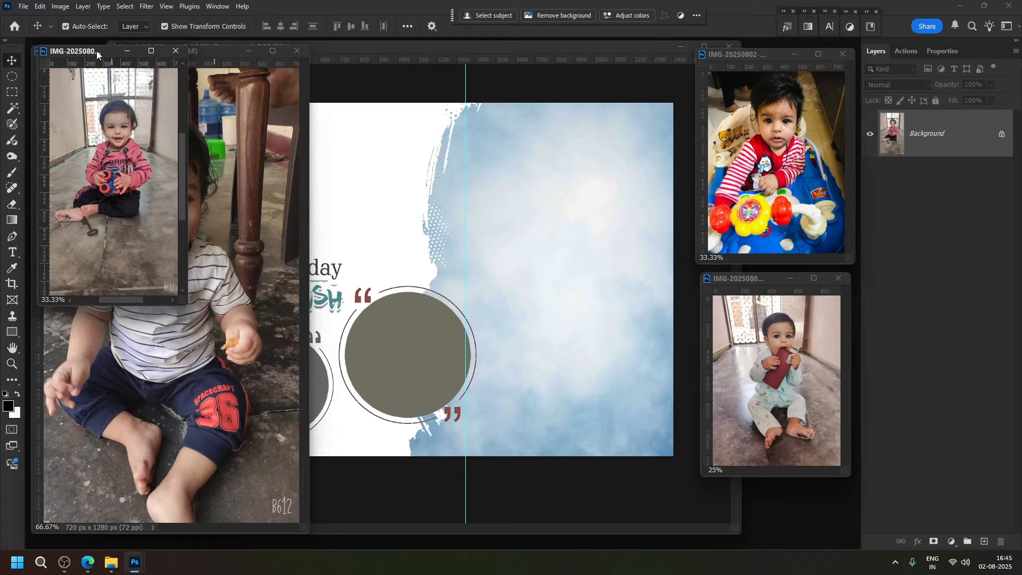
{"action": "left_click_drag", "start_coordinate": [97, 50], "coordinate": [481, 233]}
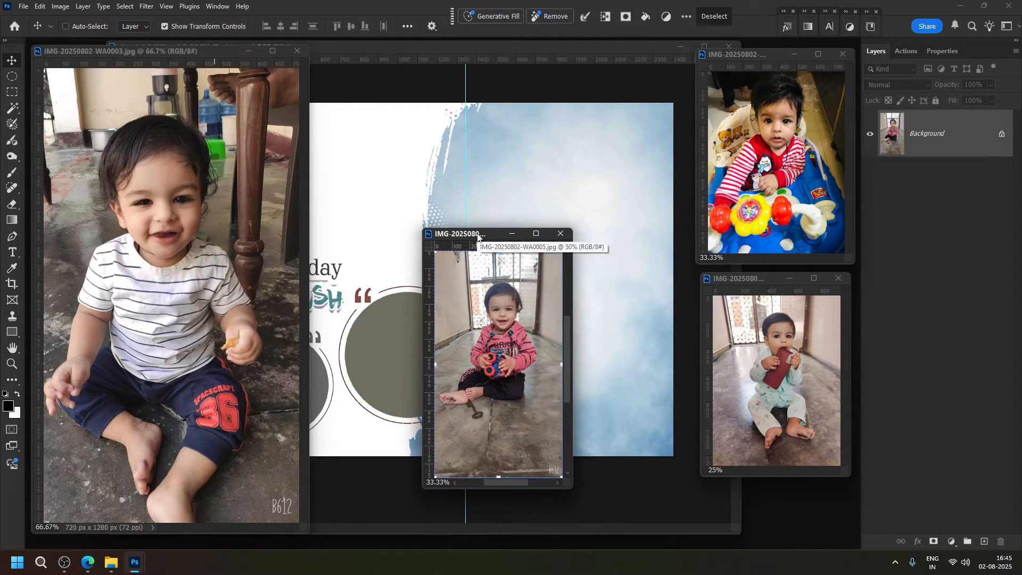
Paste the IMG-20250802-WA0005 photo into the template directly above Layer 9 and move it onto the blue brushed area
{"action": "left_click", "coordinate": [528, 219]}
{"action": "right_click", "coordinate": [550, 219]}
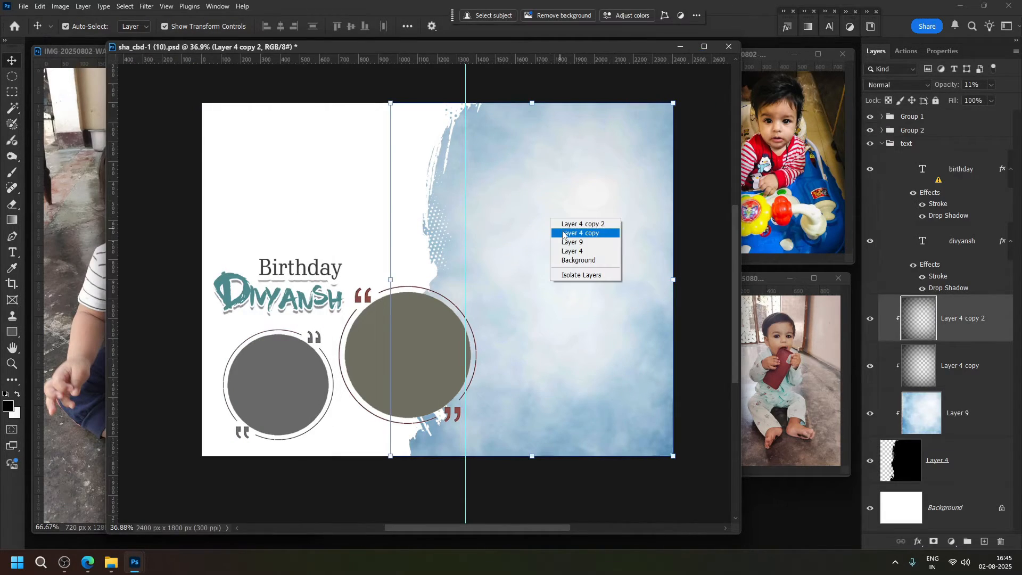
{"action": "left_click", "coordinate": [964, 458]}
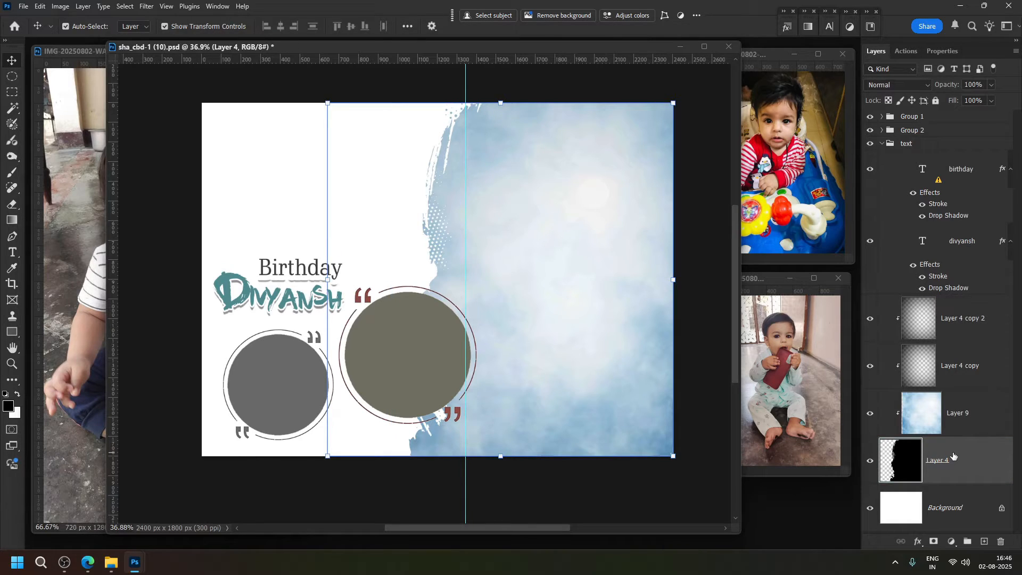
{"action": "left_click", "coordinate": [952, 408]}
{"action": "key", "text": "ctrl+v"}
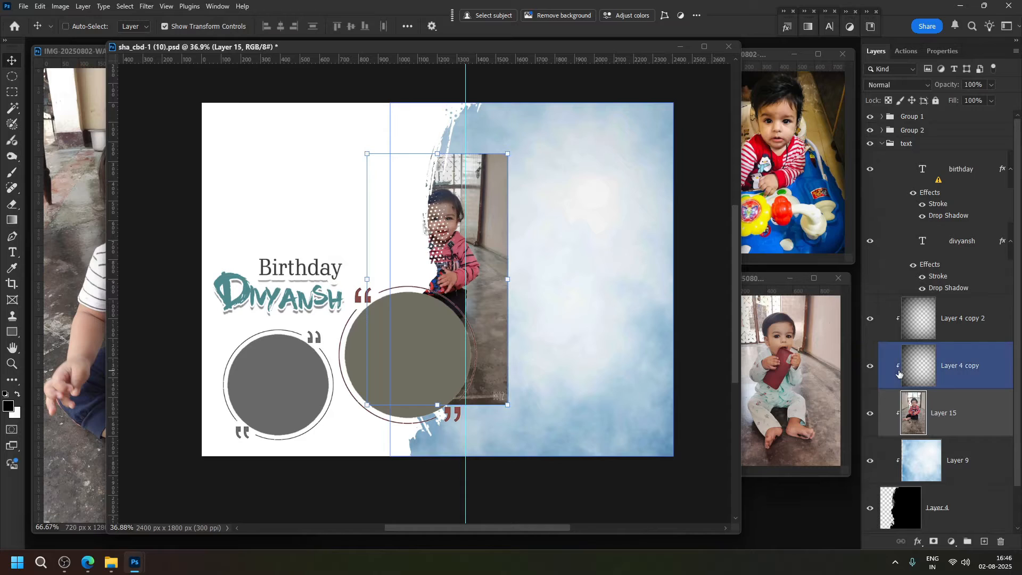
{"action": "key", "text": "ctrl+t"}
{"action": "left_click_drag", "start_coordinate": [492, 233], "coordinate": [602, 230]}
{"action": "key", "text": "Return"}
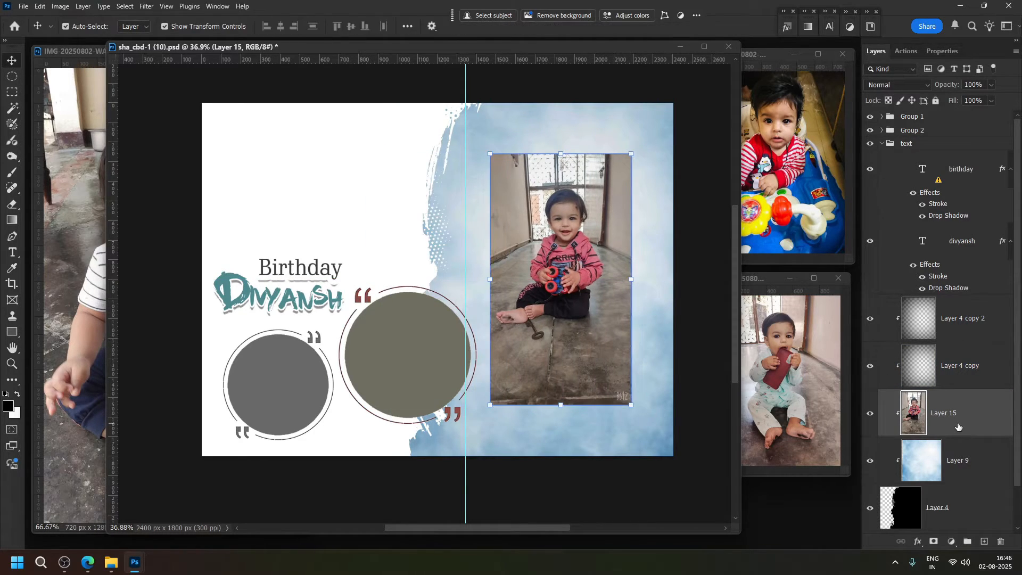
Convert the pasted photo on Layer 15 to a smart object
{"action": "right_click", "coordinate": [957, 421]}
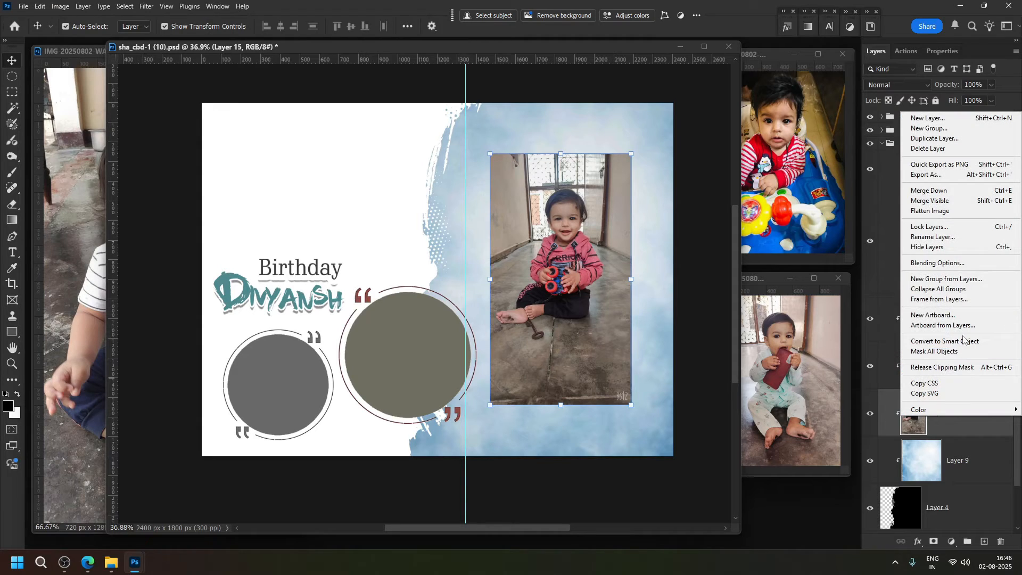
{"action": "left_click", "coordinate": [963, 341]}
{"action": "left_click", "coordinate": [961, 440]}
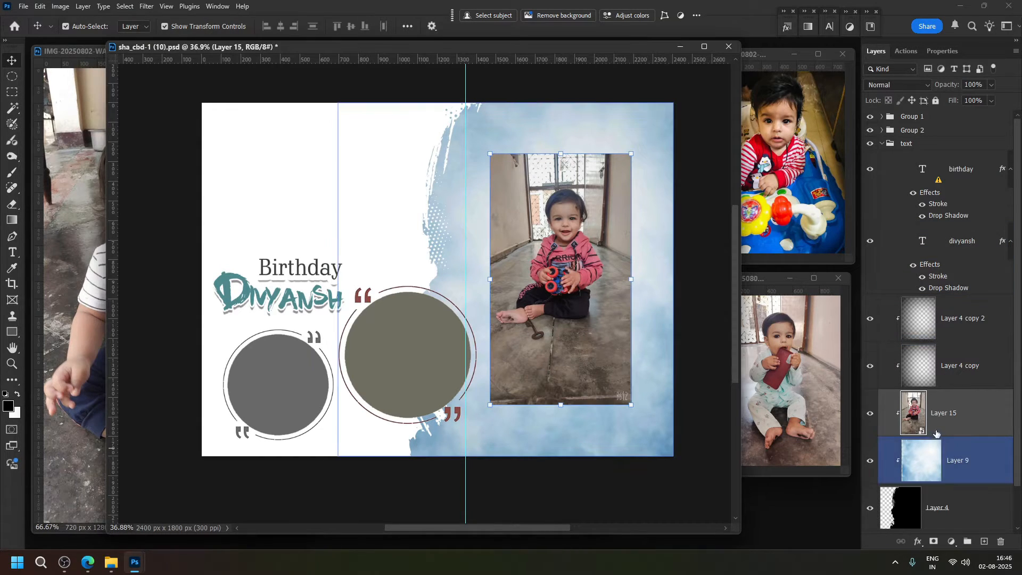
Scale the Layer 15 photo to about 216% and position it so the baby fills the brush-shaped area
{"action": "left_click_drag", "start_coordinate": [490, 279], "coordinate": [301, 249]}
{"action": "left_click_drag", "start_coordinate": [532, 274], "coordinate": [641, 299]}
{"action": "left_click_drag", "start_coordinate": [410, 298], "coordinate": [431, 298]}
{"action": "left_click_drag", "start_coordinate": [594, 320], "coordinate": [581, 320]}
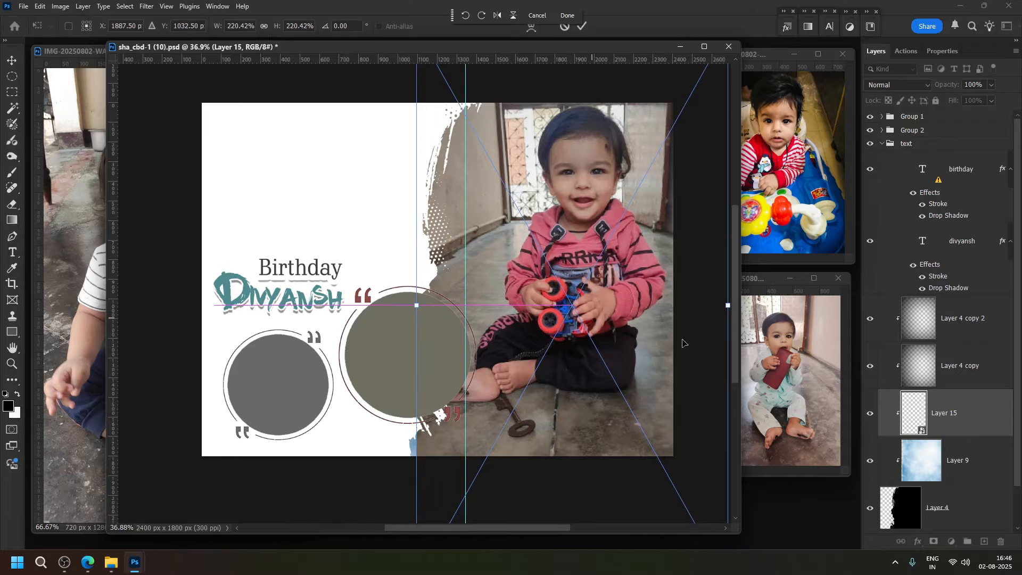
{"action": "left_click_drag", "start_coordinate": [727, 306], "coordinate": [721, 305]}
{"action": "left_click_drag", "start_coordinate": [638, 279], "coordinate": [620, 323]}
{"action": "key", "text": "Return"}
Duplicate Layer 15, flip the copy horizontally, place it against the original photo's left edge and put it beneath Layer 15
{"action": "key", "text": "ctrl+j"}
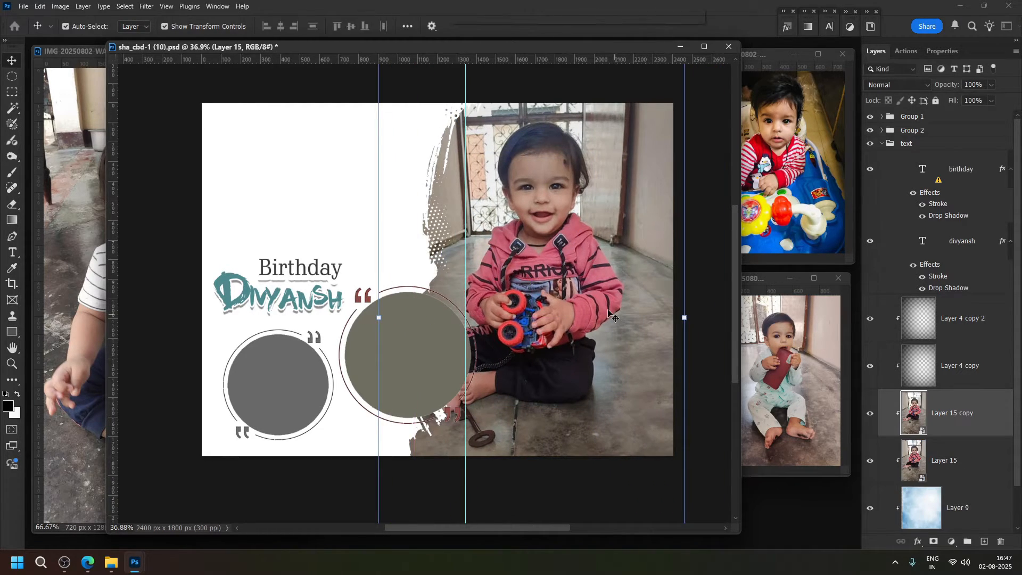
{"action": "key", "text": "ctrl+t"}
{"action": "right_click", "coordinate": [611, 315]}
{"action": "left_click", "coordinate": [663, 368]}
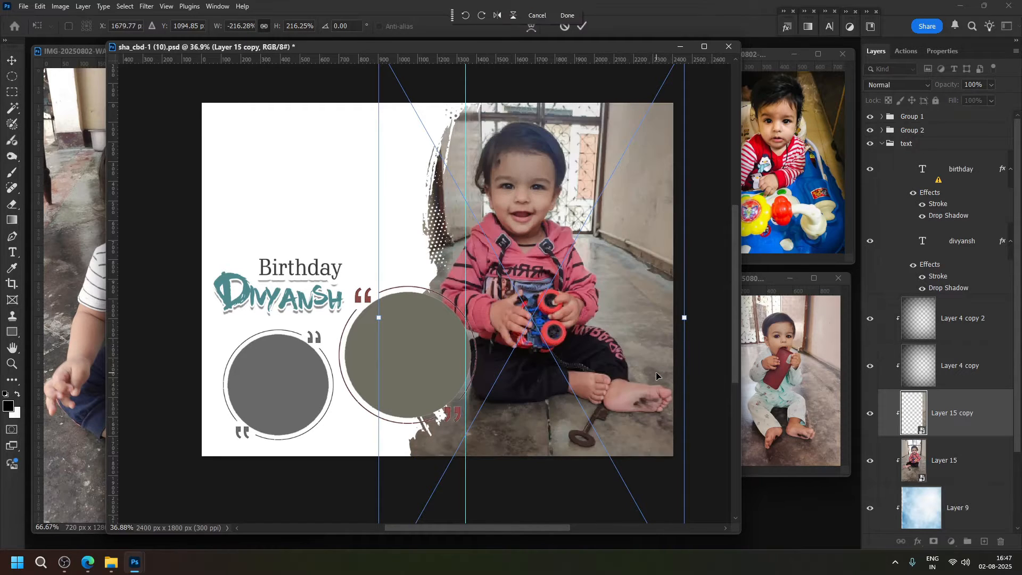
{"action": "left_click_drag", "start_coordinate": [655, 360], "coordinate": [392, 359]}
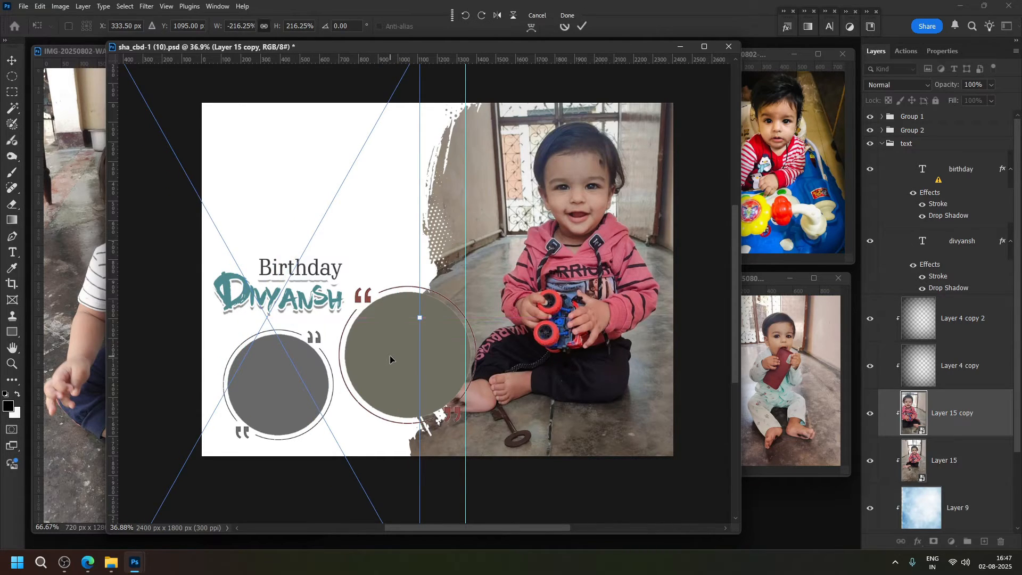
{"action": "key", "text": "Return"}
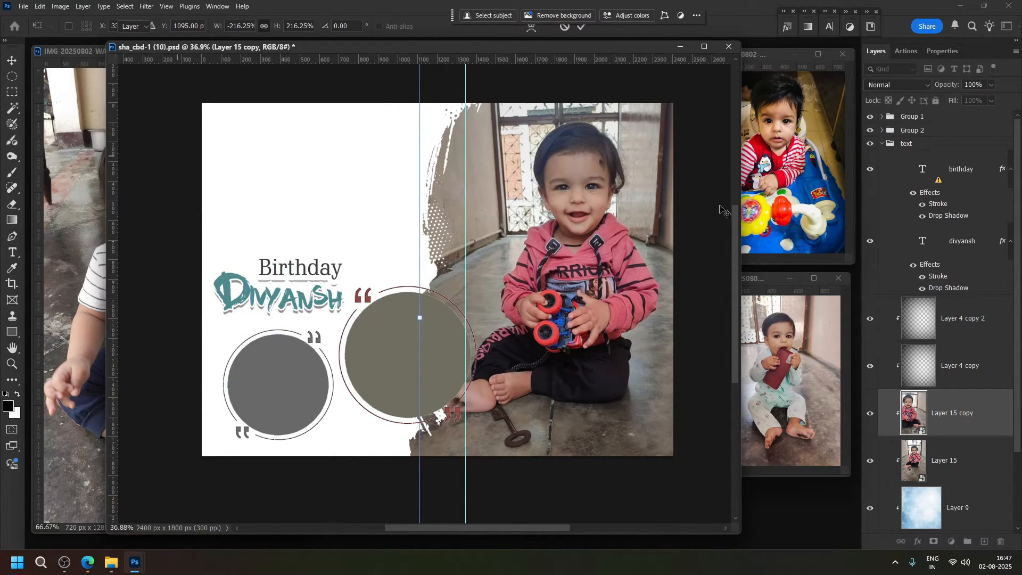
{"action": "key", "text": "ctrl+bracketleft"}
Copy the whole photo of the baby in the red striped shirt and close its document
{"action": "left_click", "coordinate": [54, 244]}
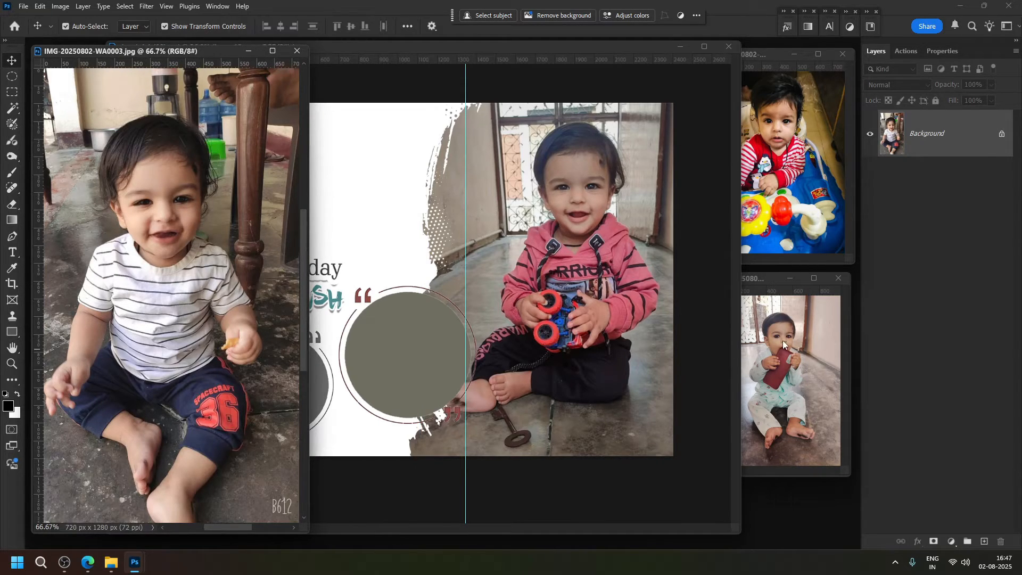
{"action": "left_click", "coordinate": [807, 186]}
{"action": "key", "text": "ctrl+a"}
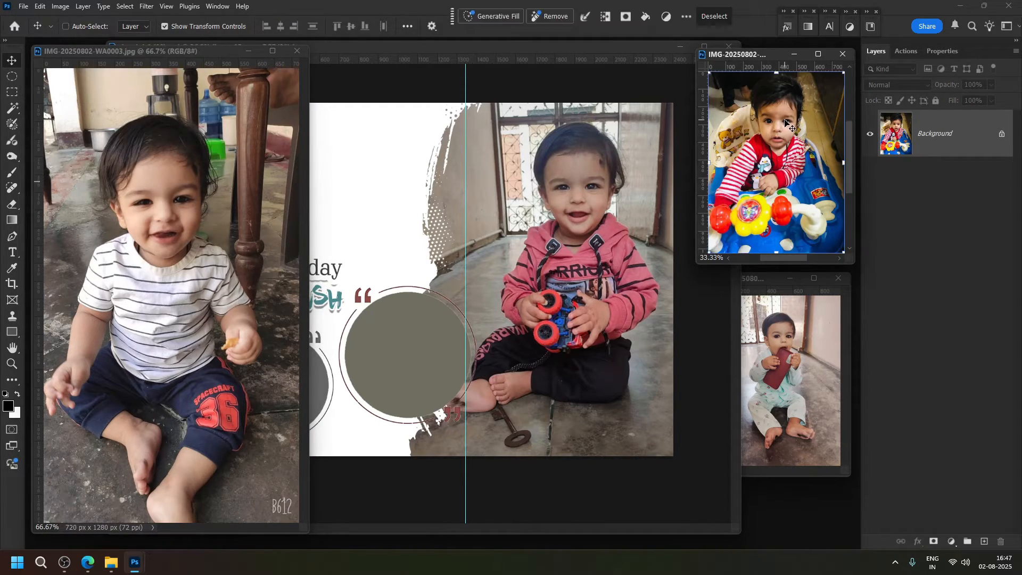
{"action": "key", "text": "ctrl+w"}
Paste the striped-shirt photo directly above the template's Background layer and convert it to a smart object
{"action": "left_click", "coordinate": [364, 169]}
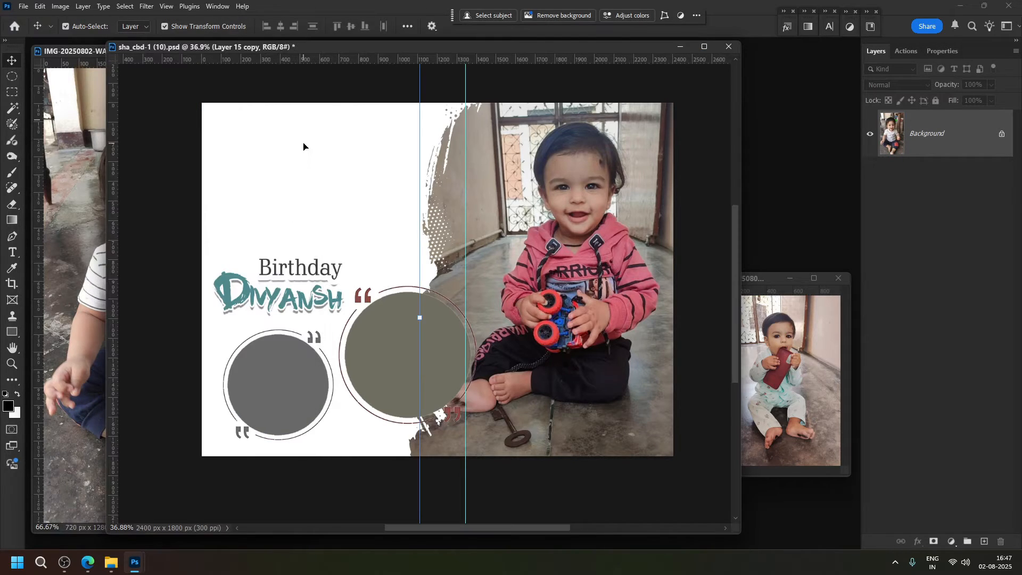
{"action": "right_click", "coordinate": [304, 144]}
{"action": "left_click", "coordinate": [331, 150]}
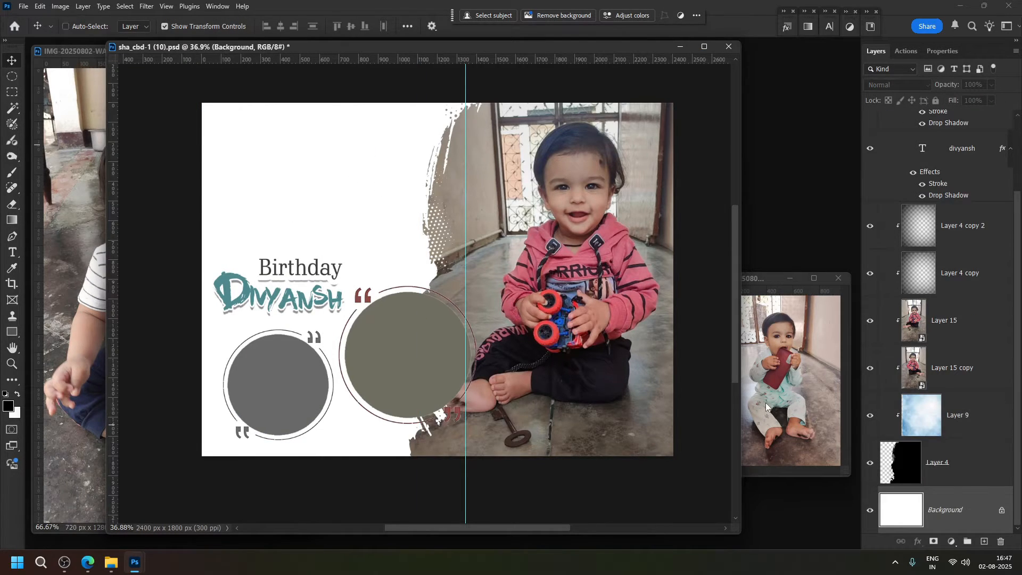
{"action": "key", "text": "ctrl+v"}
{"action": "right_click", "coordinate": [929, 519]}
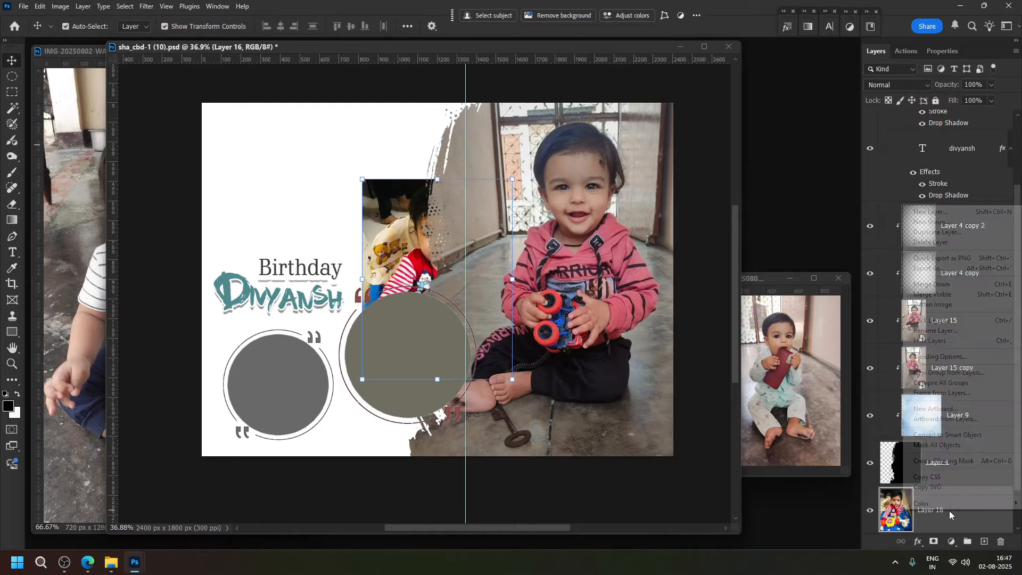
{"action": "left_click", "coordinate": [954, 435]}
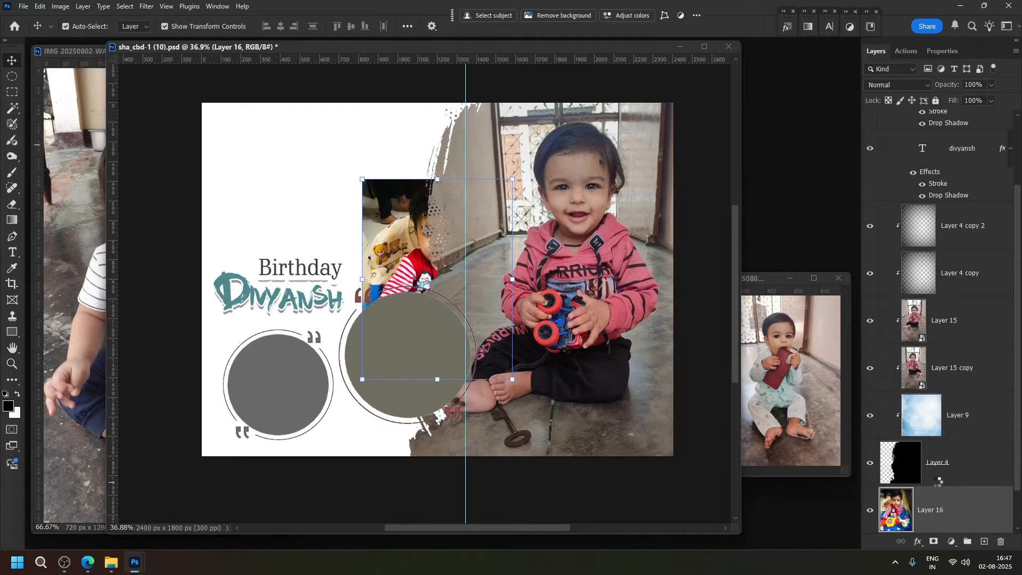
Scale the striped-shirt photo to about 139%, rotate it to about -5.94° and place it over the page's upper-left white area
{"action": "key", "text": "ctrl+t"}
{"action": "left_click_drag", "start_coordinate": [361, 266], "coordinate": [303, 265]}
{"action": "left_click_drag", "start_coordinate": [438, 313], "coordinate": [305, 220]}
{"action": "left_click_drag", "start_coordinate": [470, 247], "coordinate": [469, 230]}
{"action": "left_click_drag", "start_coordinate": [394, 228], "coordinate": [390, 235]}
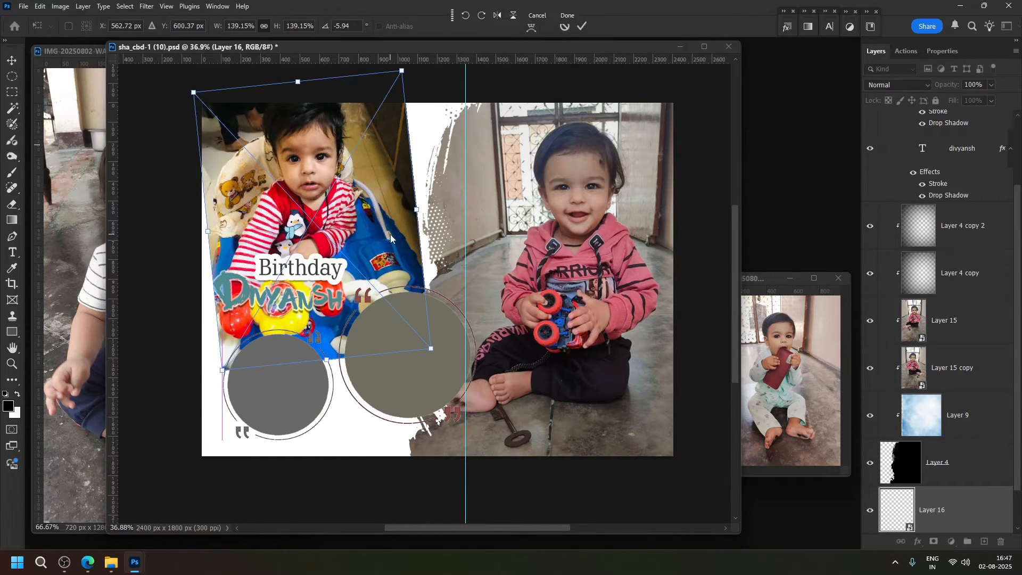
{"action": "key", "text": "Return"}
Select Group 1 and Group 2 and move both circular frames up the page together
{"action": "scroll", "coordinate": [970, 292], "scroll_direction": "up", "scroll_amount": 3}
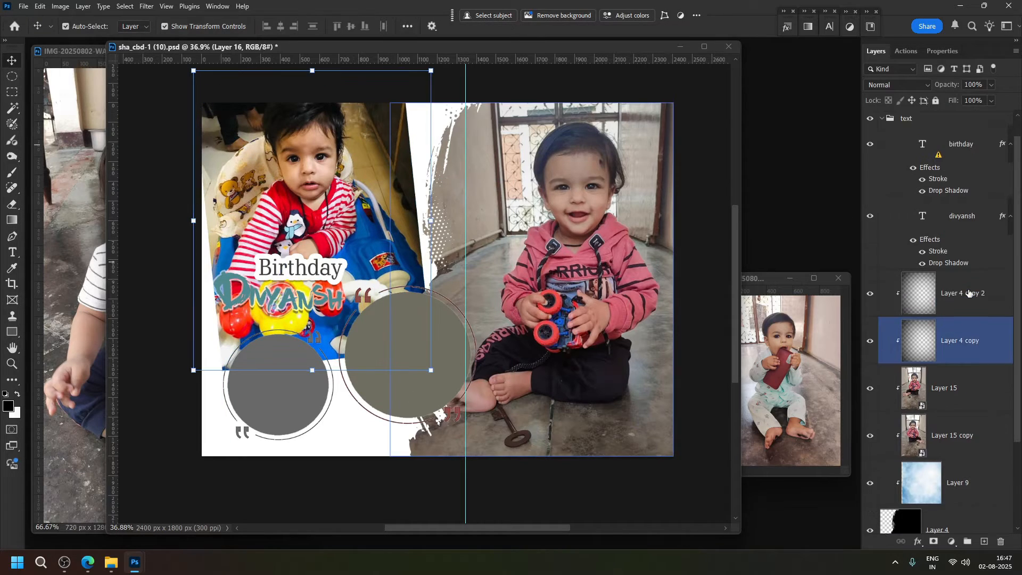
{"action": "left_click", "coordinate": [956, 131]}
{"action": "left_click", "coordinate": [956, 116], "text": "ctrl"}
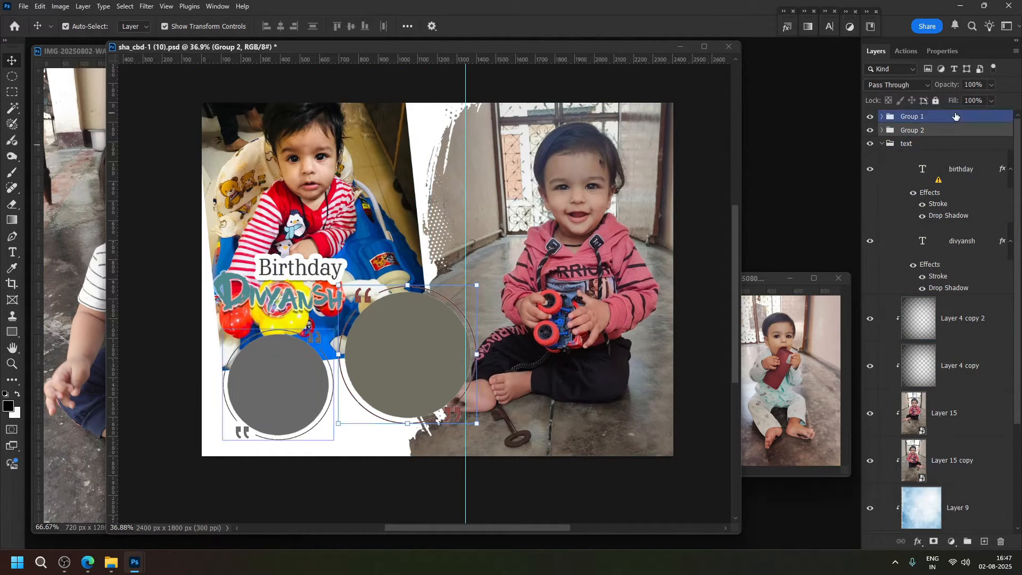
{"action": "left_click_drag", "start_coordinate": [422, 377], "coordinate": [423, 326]}
{"action": "key", "text": "Return"}
Move the text group from the striped-shirt photo to the white area below the two circular frames
{"action": "left_click", "coordinate": [922, 146]}
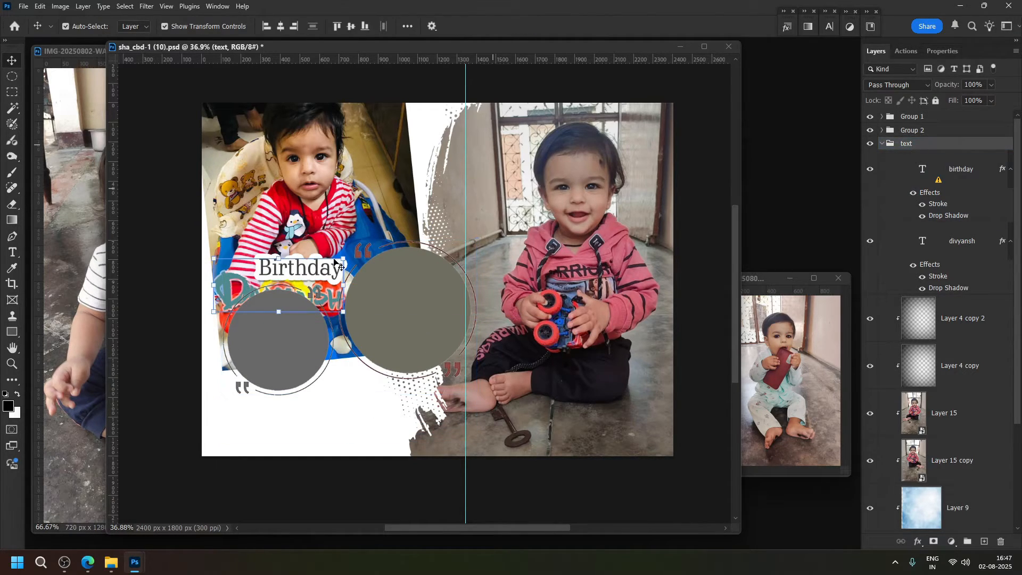
{"action": "key", "text": "ctrl+t"}
{"action": "left_click", "coordinate": [607, 250]}
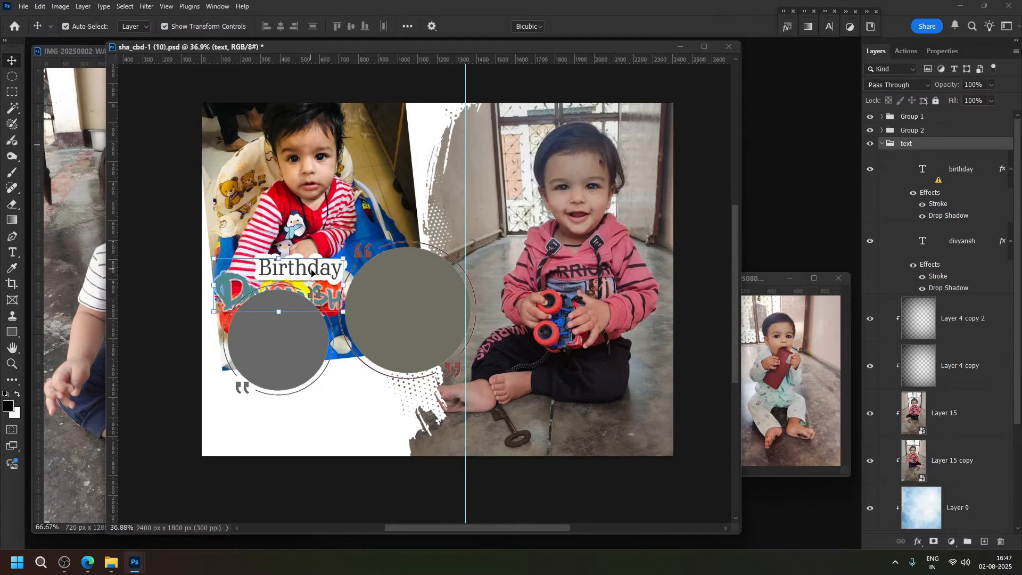
{"action": "left_click_drag", "start_coordinate": [318, 271], "coordinate": [360, 407]}
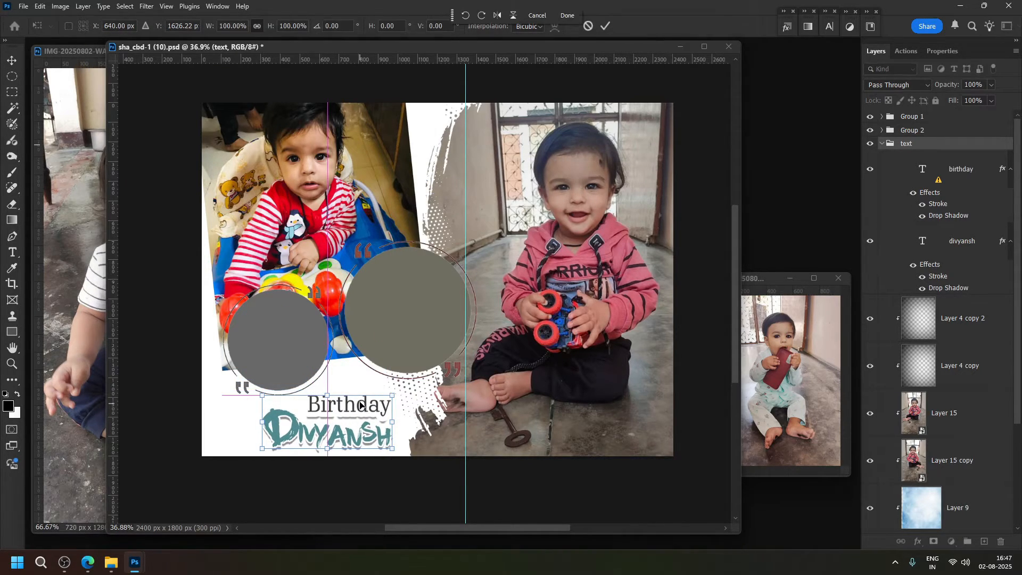
Nudge the text group slightly up and to the right, to about X 686 px and Y 1604 px
{"action": "key", "text": "Up"}
{"action": "key", "text": "Up"}
{"action": "key", "text": "Up"}
{"action": "key", "text": "Up"}
{"action": "key", "text": "Up"}
{"action": "key", "text": "Right"}
{"action": "key", "text": "Right"}
{"action": "key", "text": "Right"}
{"action": "key", "text": "Right"}
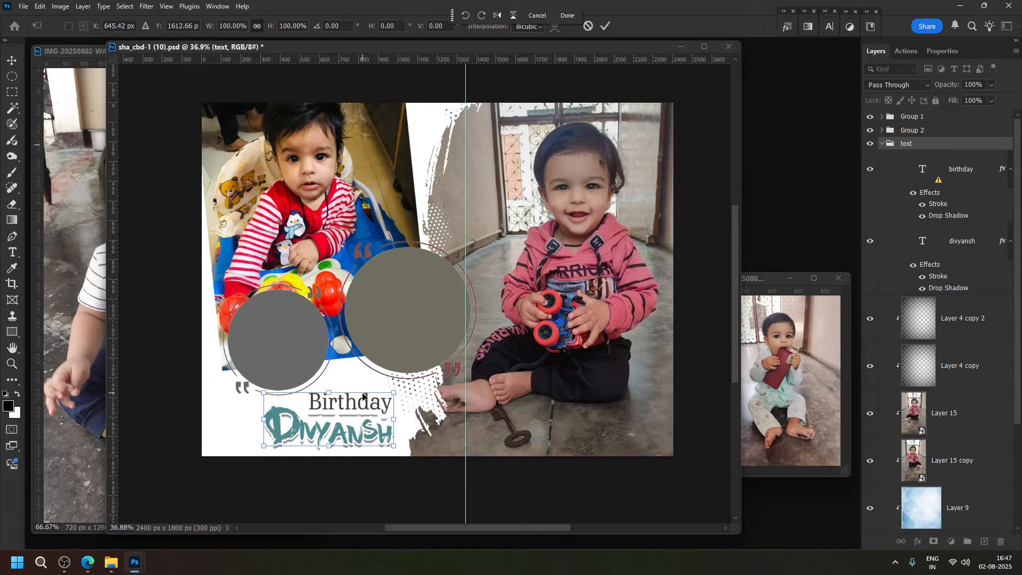
{"action": "key", "text": "Up"}
{"action": "key", "text": "Up"}
{"action": "key", "text": "Up"}
{"action": "key", "text": "Right"}
{"action": "key", "text": "Right"}
{"action": "key", "text": "Right"}
{"action": "key", "text": "Right"}
{"action": "key", "text": "Right"}
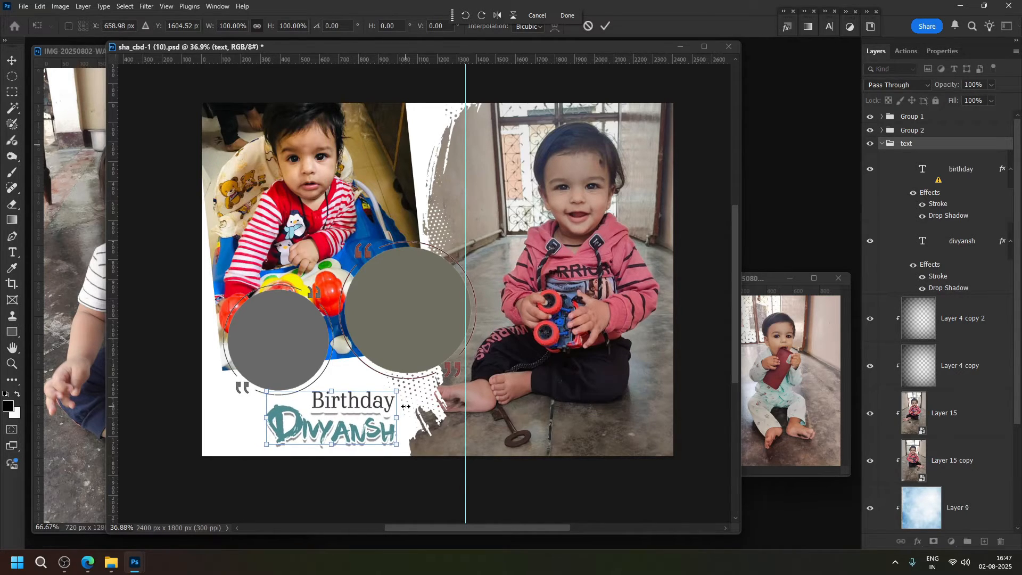
{"action": "key", "text": "Right"}
{"action": "key", "text": "Right"}
{"action": "key", "text": "Right"}
{"action": "key", "text": "Right"}
{"action": "key", "text": "Right"}
{"action": "key", "text": "Right"}
{"action": "key", "text": "Right"}
{"action": "key", "text": "Right"}
{"action": "key", "text": "Right"}
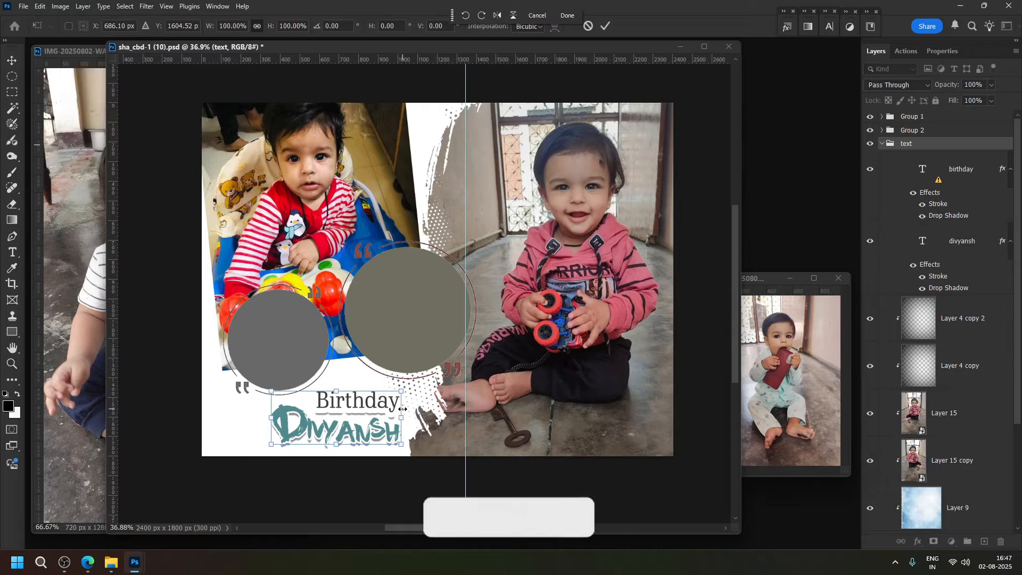
{"action": "key", "text": "Return"}
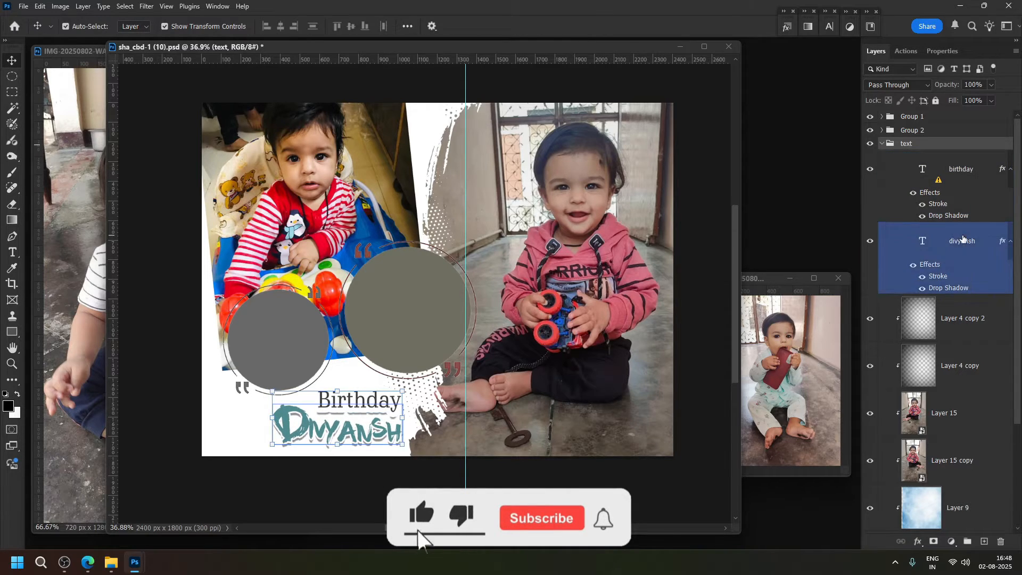
Stretch the child's name text leftwards to about 118% width, keeping its height at 100%
{"action": "left_click", "coordinate": [963, 241]}
{"action": "key", "text": "ctrl+t"}
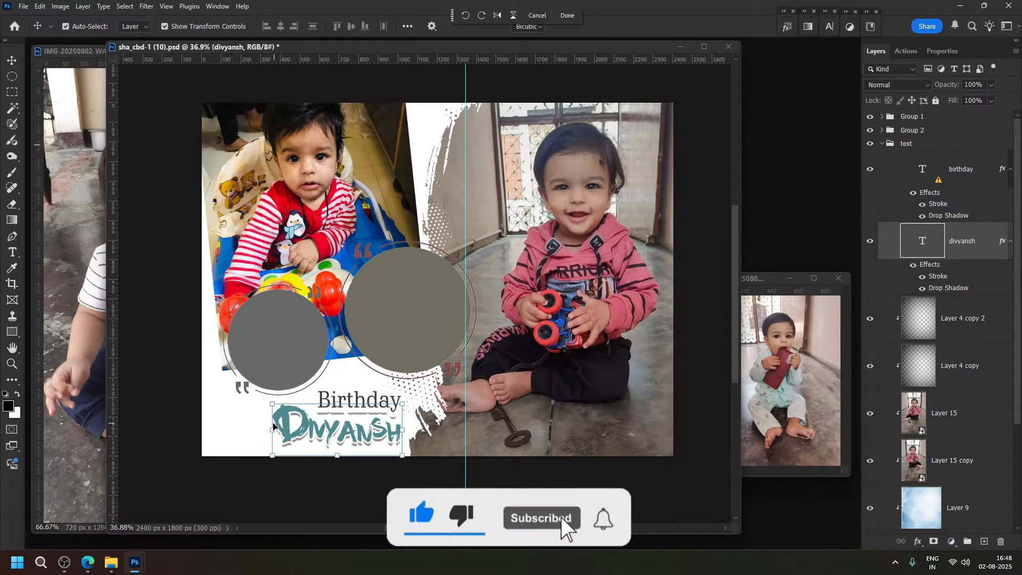
{"action": "left_click_drag", "start_coordinate": [271, 429], "coordinate": [249, 429]}
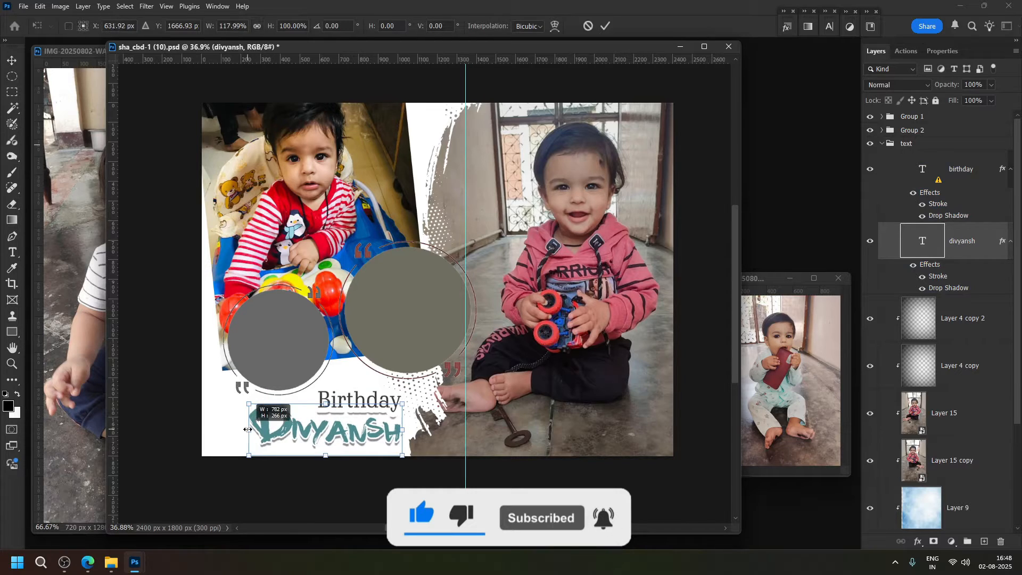
{"action": "key", "text": "Return"}
Enlarge the striped-shirt baby photo on Layer 16 to about 154.5%, rotate it to about -3.46° and reposition it behind the circles
{"action": "left_click", "coordinate": [332, 183]}
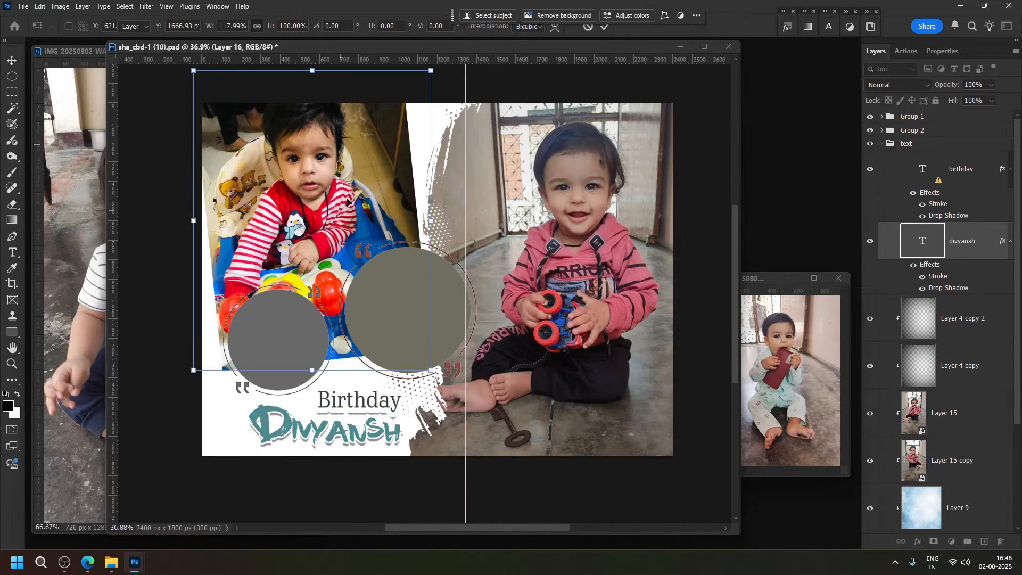
{"action": "key", "text": "ctrl+t"}
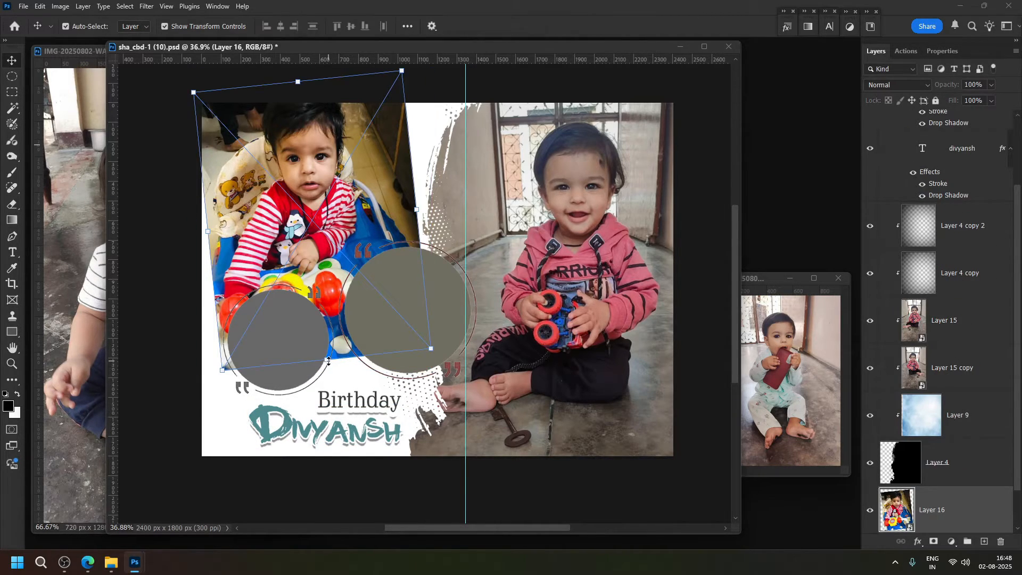
{"action": "left_click_drag", "start_coordinate": [329, 361], "coordinate": [330, 390]}
{"action": "left_click_drag", "start_coordinate": [344, 235], "coordinate": [351, 239]}
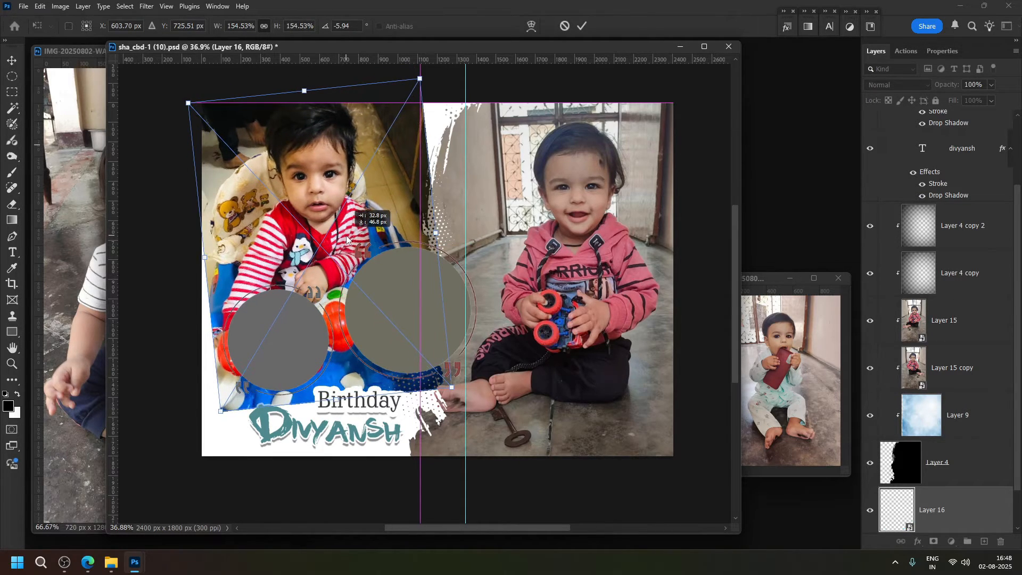
{"action": "left_click_drag", "start_coordinate": [452, 190], "coordinate": [456, 197]}
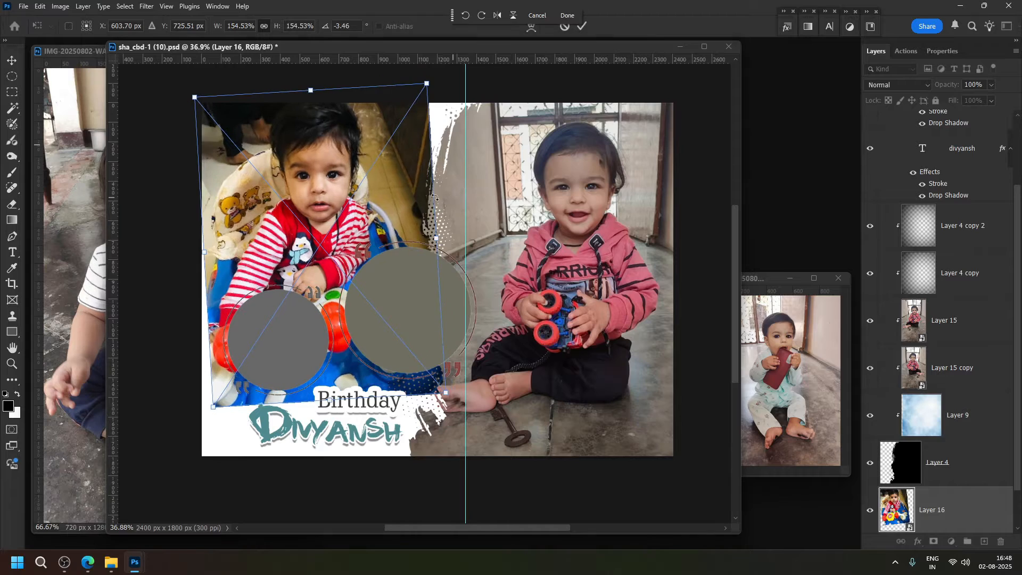
{"action": "key", "text": "Return"}
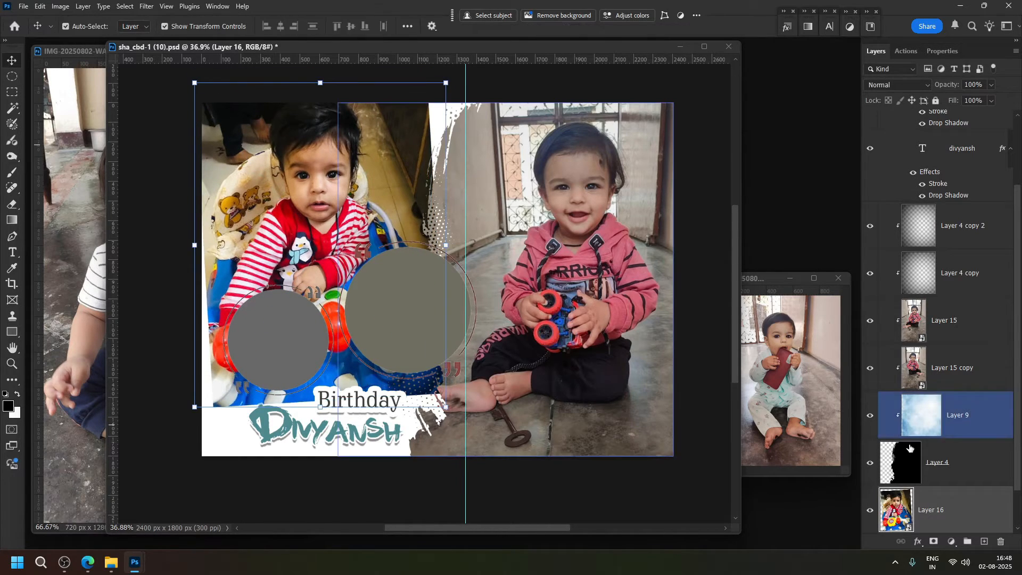
Add a black layer mask to Layer 16 and reveal the baby's face with a large soft white brush
{"action": "left_click", "coordinate": [934, 542], "text": "alt"}
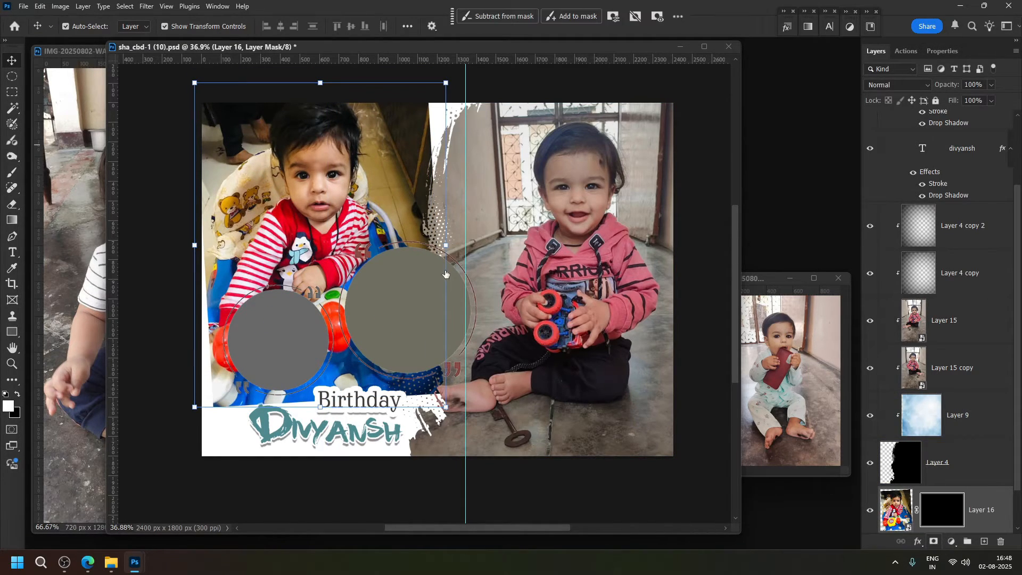
{"action": "key", "text": "b"}
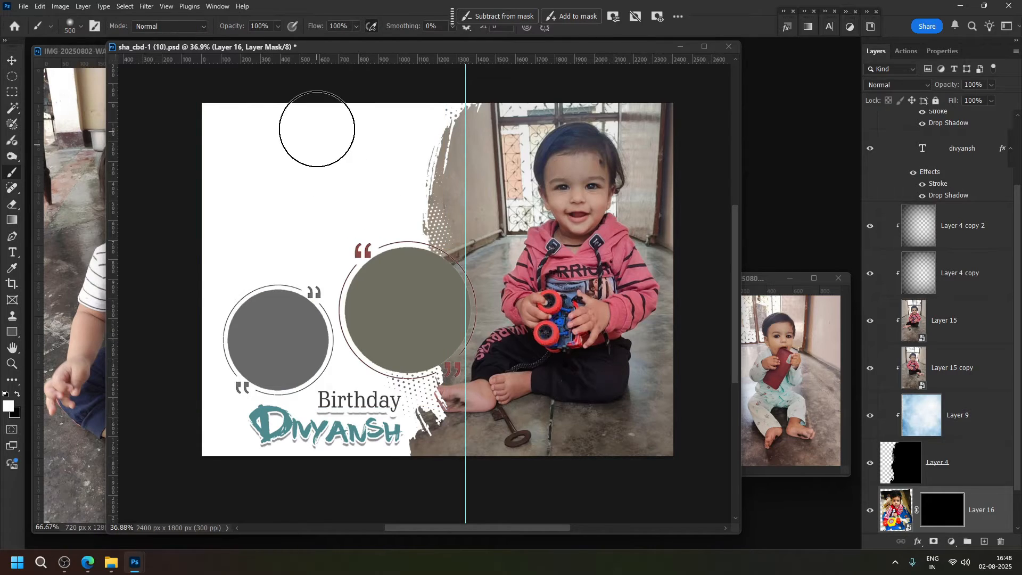
{"action": "key", "text": "bracketright"}
{"action": "key", "text": "bracketright"}
{"action": "key", "text": "bracketright"}
{"action": "key", "text": "bracketright"}
{"action": "key", "text": "bracketright"}
{"action": "left_click", "coordinate": [319, 180]}
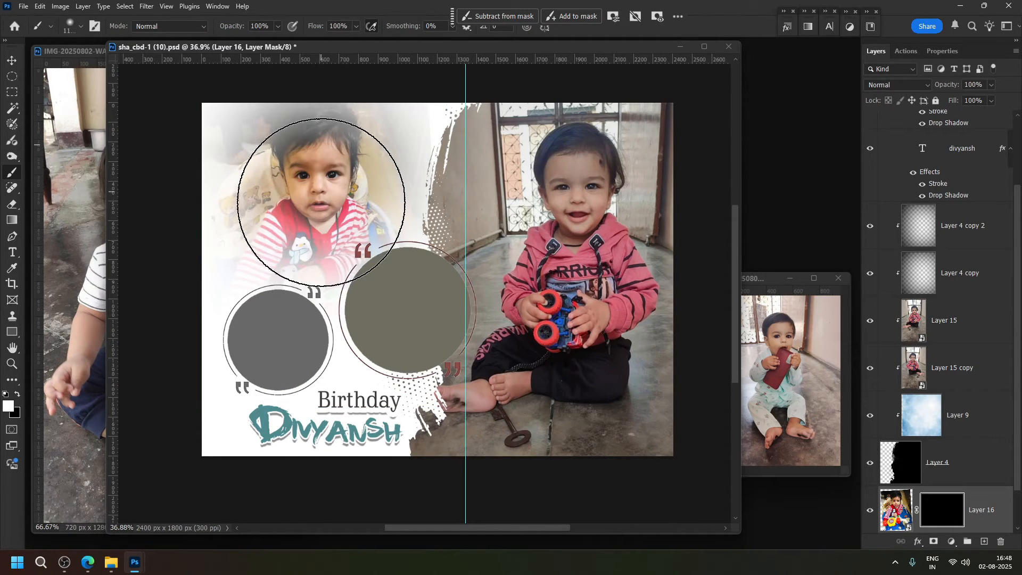
Reveal the baby's striped top, hands and hair on the Layer 16 mask using progressively smaller soft white brushes
{"action": "key", "text": "bracketleft"}
{"action": "key", "text": "bracketleft"}
{"action": "key", "text": "bracketleft"}
{"action": "left_click", "coordinate": [316, 259]}
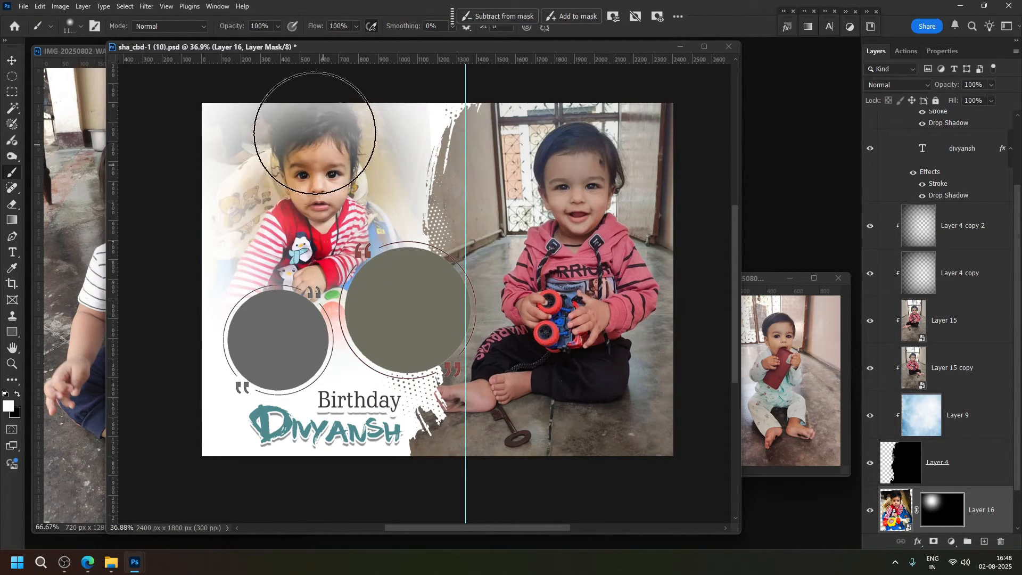
{"action": "left_click", "coordinate": [315, 136]}
{"action": "key", "text": "bracketleft"}
{"action": "left_click", "coordinate": [314, 115]}
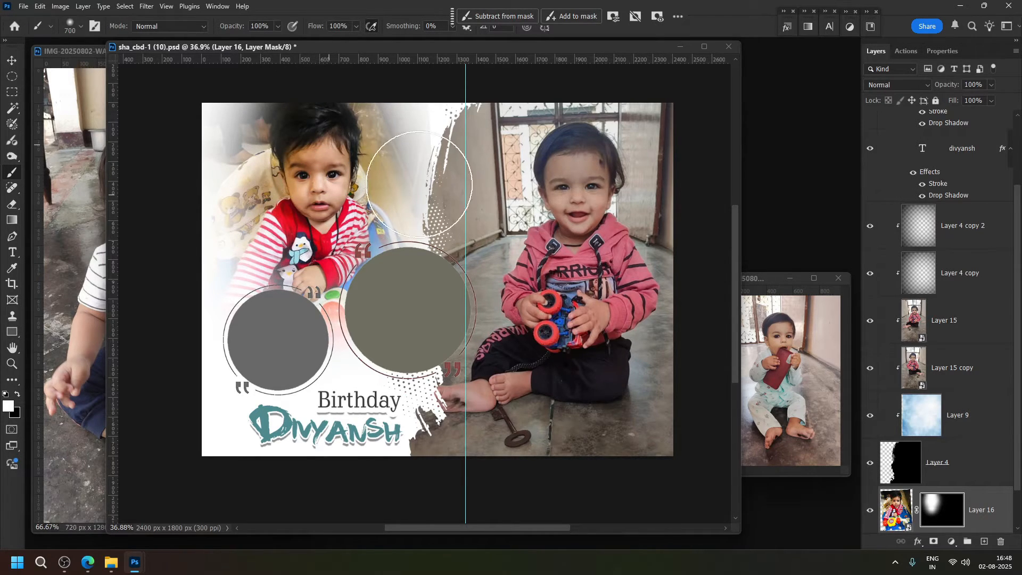
Paint black on the Layer 16 mask with a 400 px brush beside the photo's edge facing the main portrait
{"action": "key", "text": "x"}
{"action": "key", "text": "bracketleft"}
{"action": "mouse_move", "coordinate": [457, 166]}
{"action": "left_mouse_down"}
{"action": "mouse_move", "coordinate": [445, 103]}
{"action": "mouse_move", "coordinate": [457, 244]}
{"action": "left_mouse_up"}
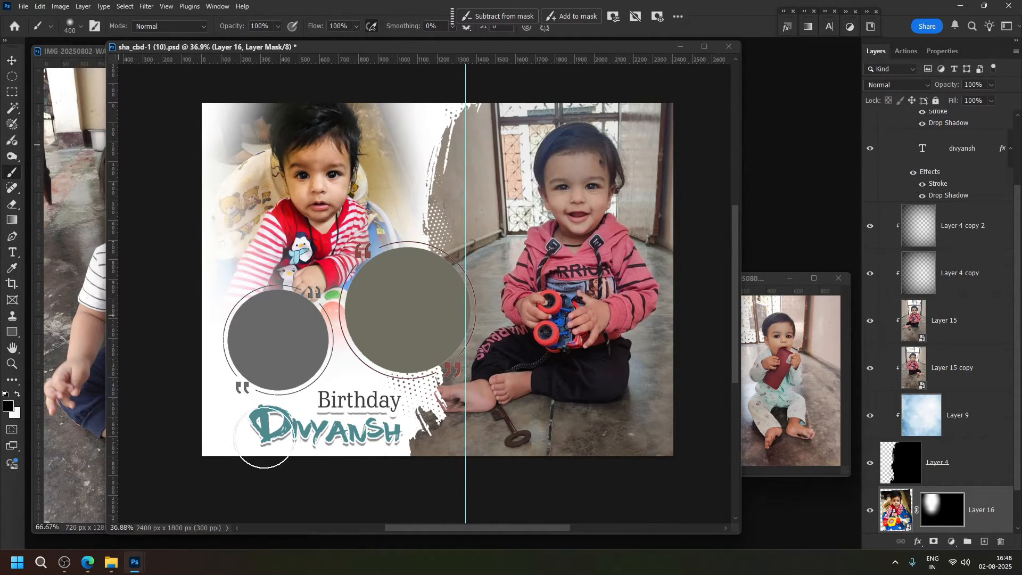
Copy the baby photo from IMG-20250802-WA0003.jpg and paste it above the small circle's Black & White adjustment in Group 1
{"action": "left_click", "coordinate": [18, 61]}
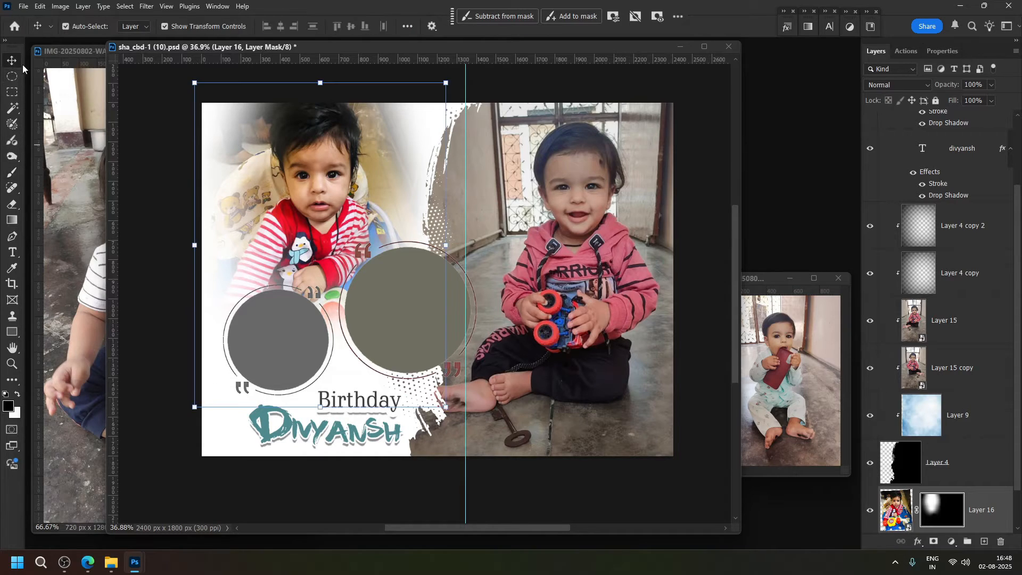
{"action": "left_click", "coordinate": [293, 349]}
{"action": "left_click", "coordinate": [79, 209]}
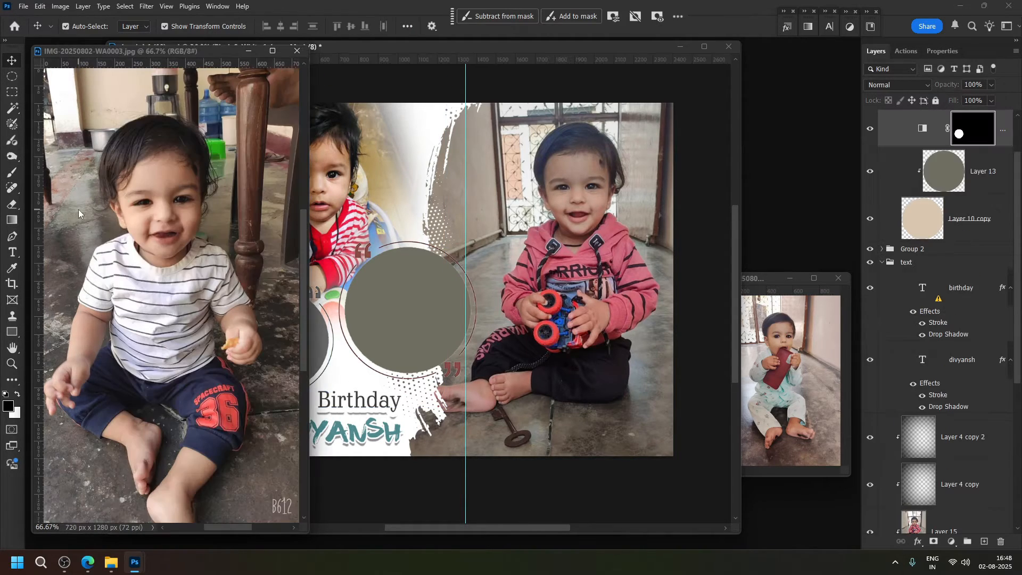
{"action": "left_click", "coordinate": [351, 283]}
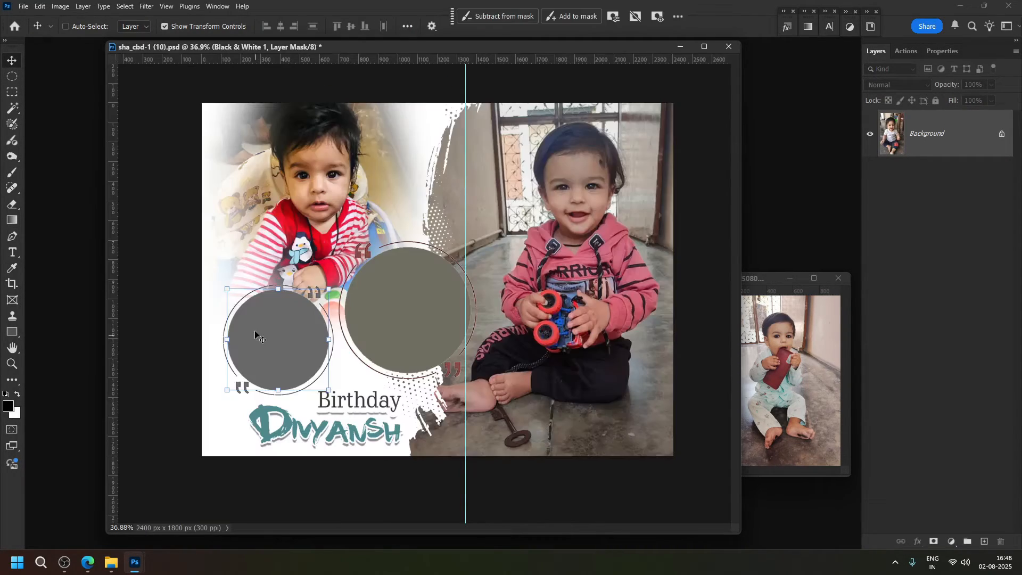
{"action": "left_click", "coordinate": [277, 322], "text": "ctrl"}
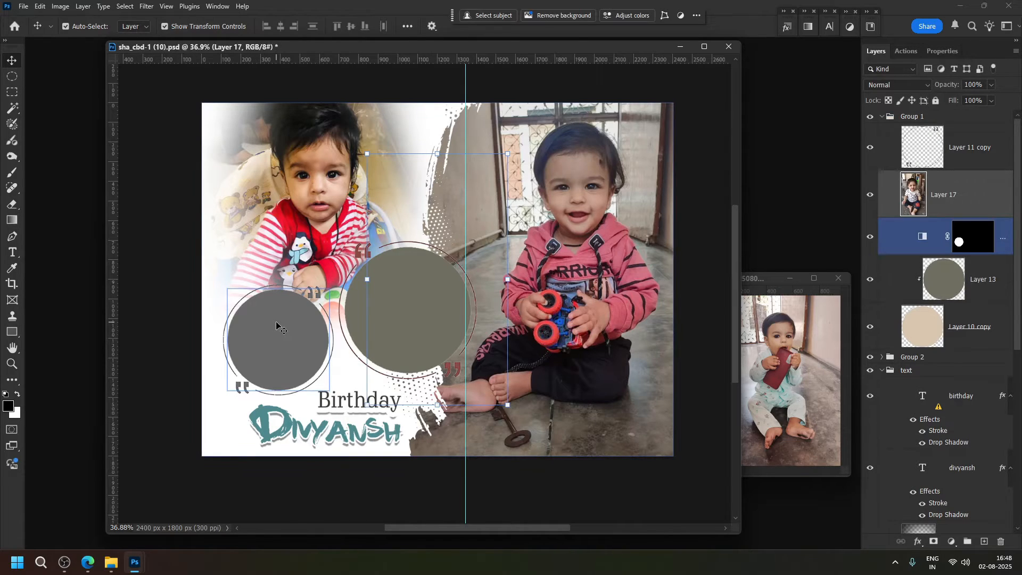
Clip the pasted photo to the small circle, then scale it down and centre the baby's face inside the frame
{"action": "key", "text": "ctrl+t"}
{"action": "left_click_drag", "start_coordinate": [483, 218], "coordinate": [324, 306]}
{"action": "left_click_drag", "start_coordinate": [280, 241], "coordinate": [278, 301]}
{"action": "left_click_drag", "start_coordinate": [296, 365], "coordinate": [301, 338]}
Copy the whole remaining baby photo, close its file and paste it above Layer 14 in the large circle's Group 2
{"action": "left_click", "coordinate": [762, 364]}
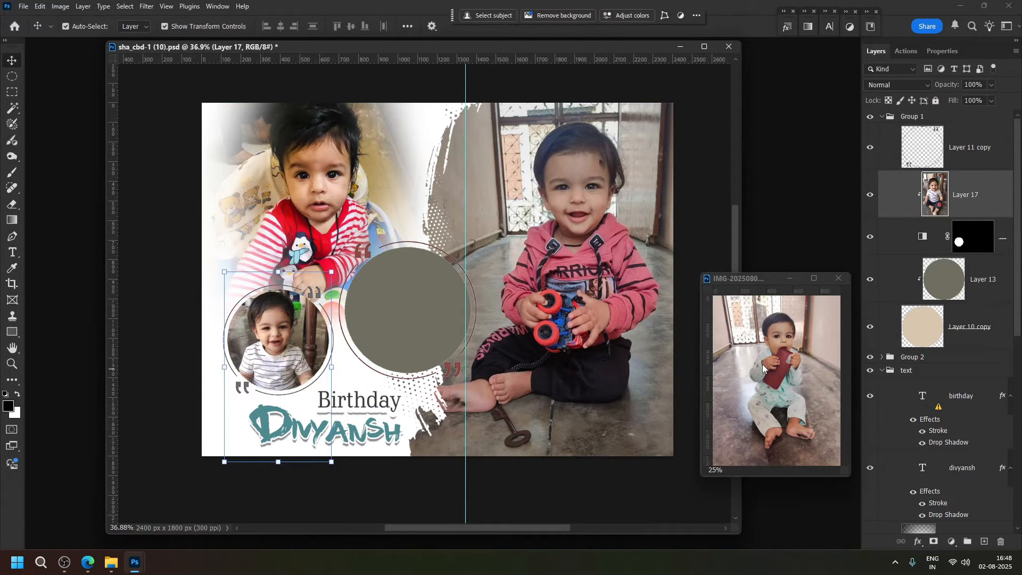
{"action": "key", "text": "ctrl+a"}
{"action": "key", "text": "ctrl+c"}
{"action": "key", "text": "ctrl+w"}
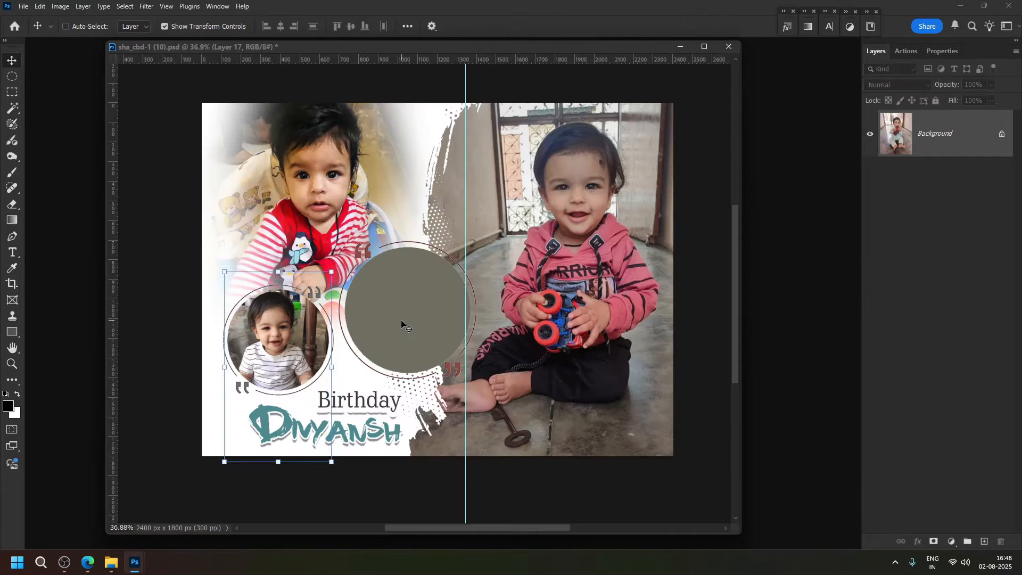
{"action": "left_click", "coordinate": [402, 312], "text": "ctrl"}
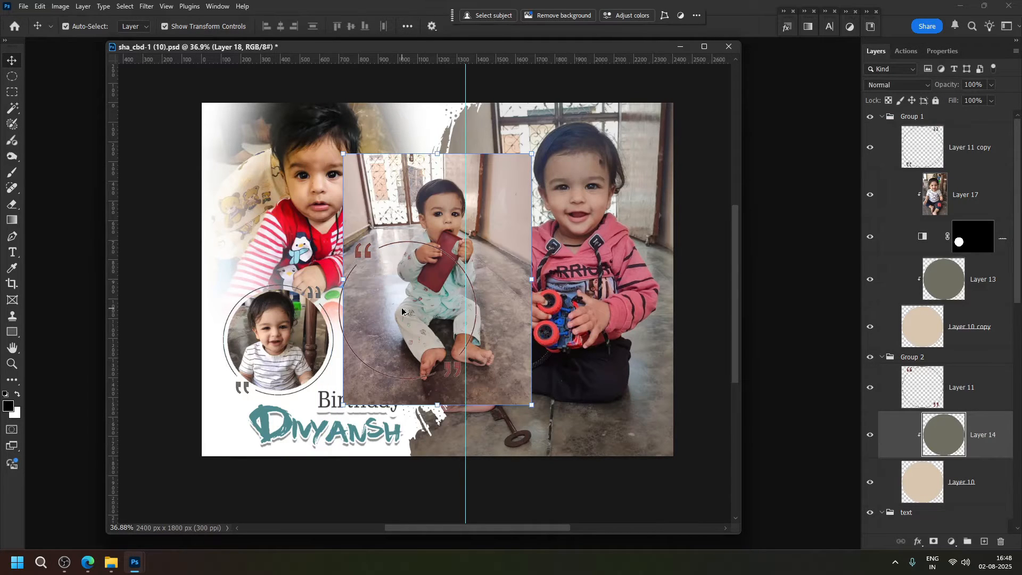
Clip the pasted photo to the large circle, scale it to about 89% and position the baby inside the frame
{"action": "key", "text": "ctrl+alt+g"}
{"action": "left_click_drag", "start_coordinate": [535, 281], "coordinate": [497, 281]}
{"action": "left_click_drag", "start_coordinate": [434, 250], "coordinate": [411, 335]}
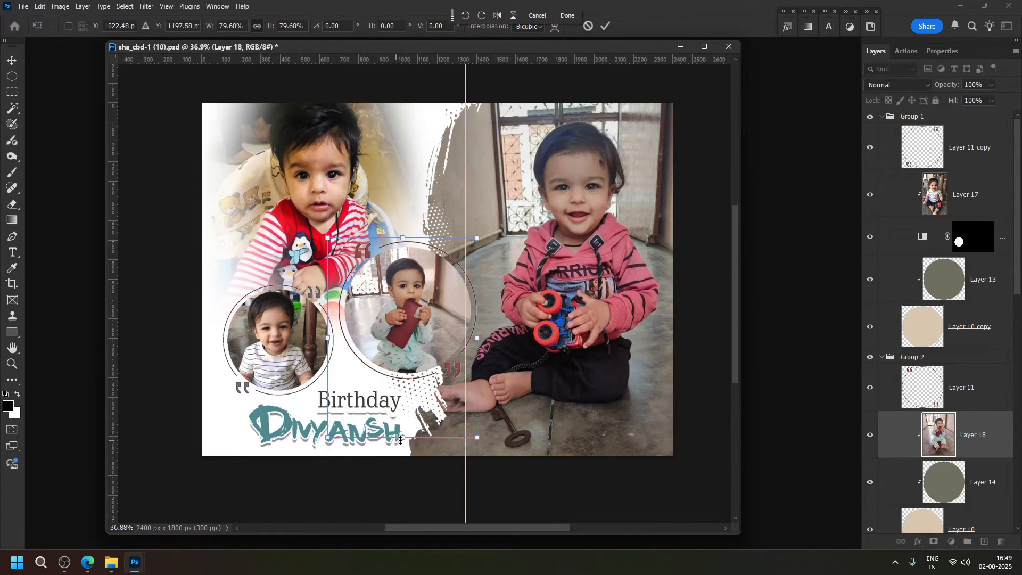
{"action": "left_click_drag", "start_coordinate": [400, 440], "coordinate": [401, 466]}
{"action": "left_click_drag", "start_coordinate": [401, 339], "coordinate": [402, 333]}
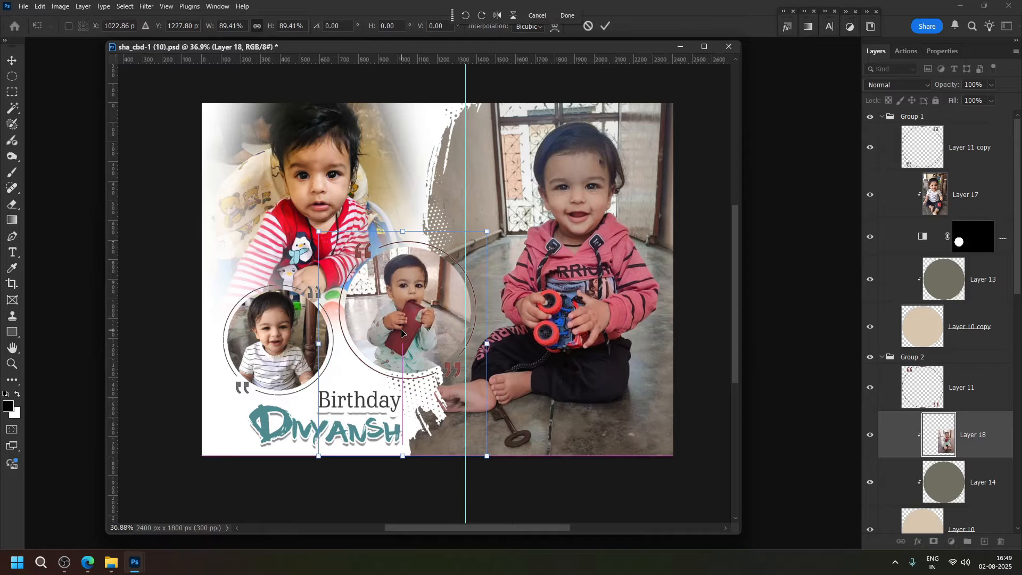
{"action": "key", "text": "Return"}
Add a Stroke layer style to Layer 10, the base shape of the large circular frame
{"action": "left_click", "coordinate": [976, 472]}
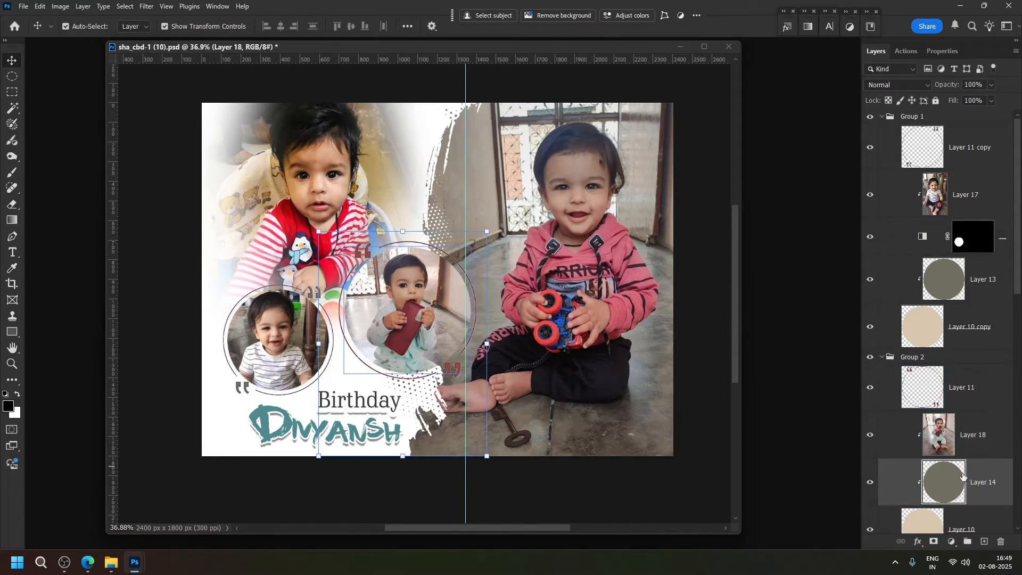
{"action": "scroll", "coordinate": [922, 437], "scroll_direction": "down", "scroll_amount": 1}
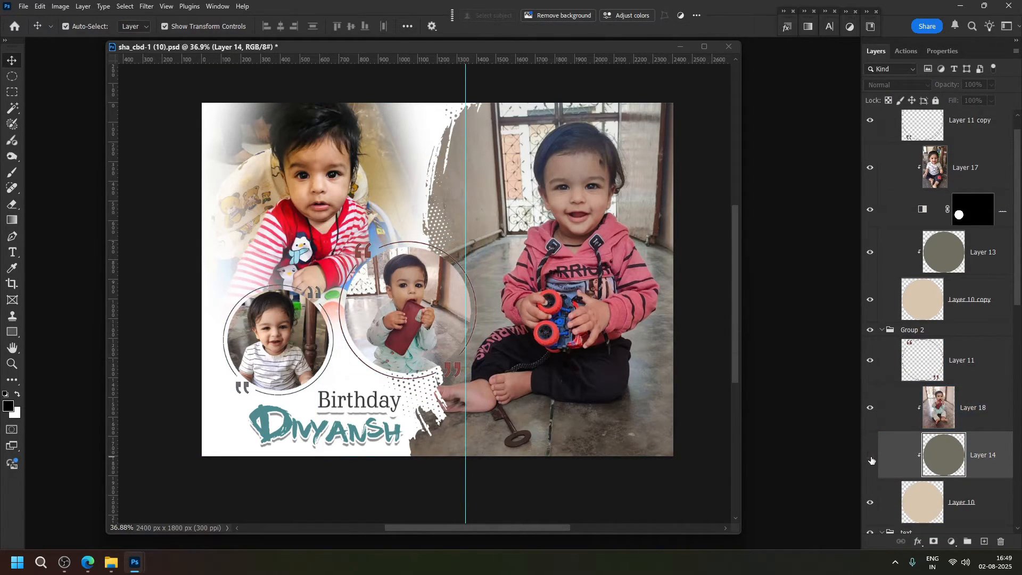
{"action": "scroll", "coordinate": [905, 479], "scroll_direction": "down", "scroll_amount": 1}
{"action": "left_click", "coordinate": [921, 475]}
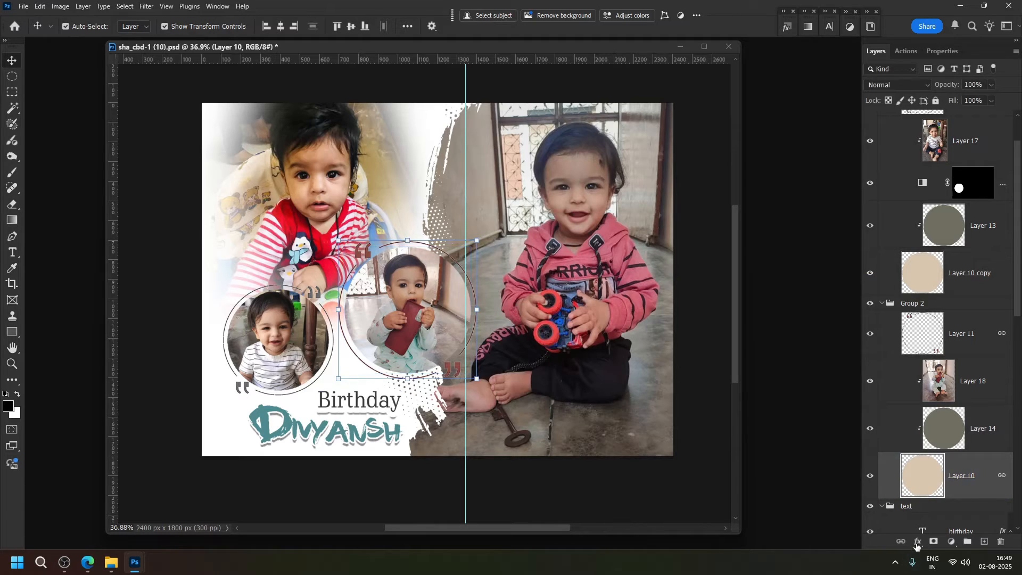
{"action": "left_click", "coordinate": [917, 543]}
{"action": "left_click", "coordinate": [938, 465]}
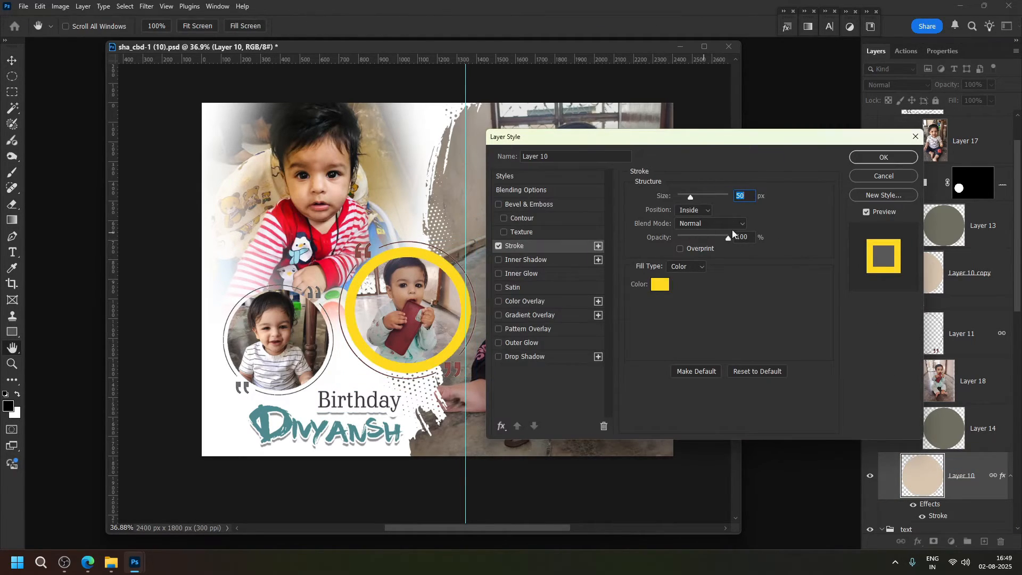
Set the large circle's stroke colour to the teal sampled from the child's name text, 4f8a8f
{"action": "left_click", "coordinate": [654, 288]}
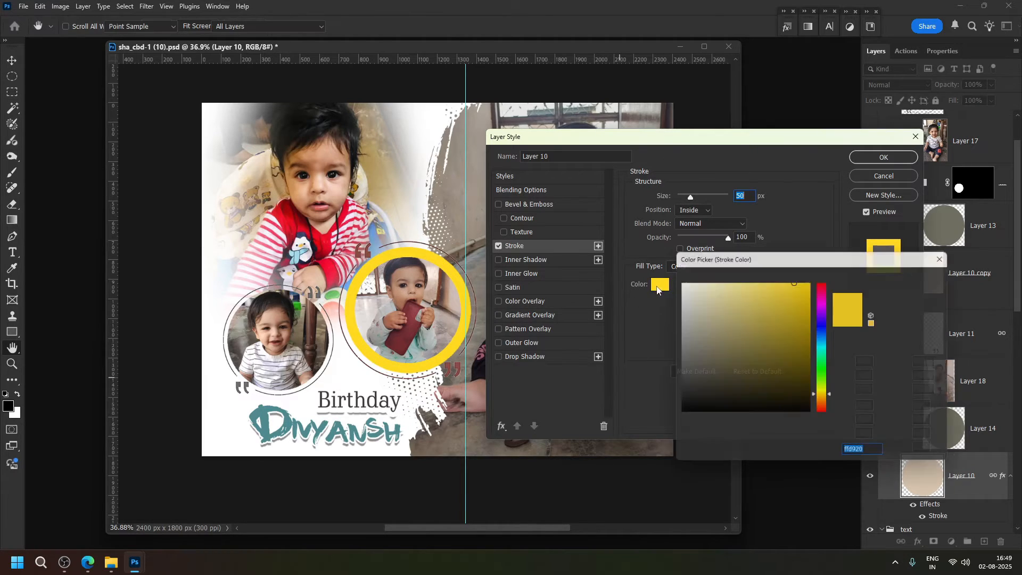
{"action": "left_click", "coordinate": [270, 425]}
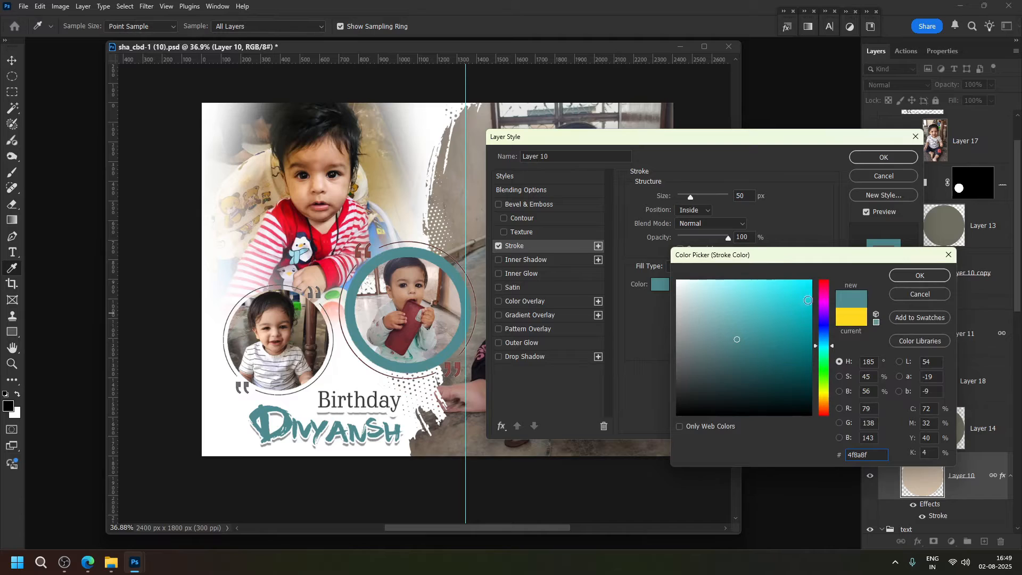
{"action": "left_click", "coordinate": [895, 277]}
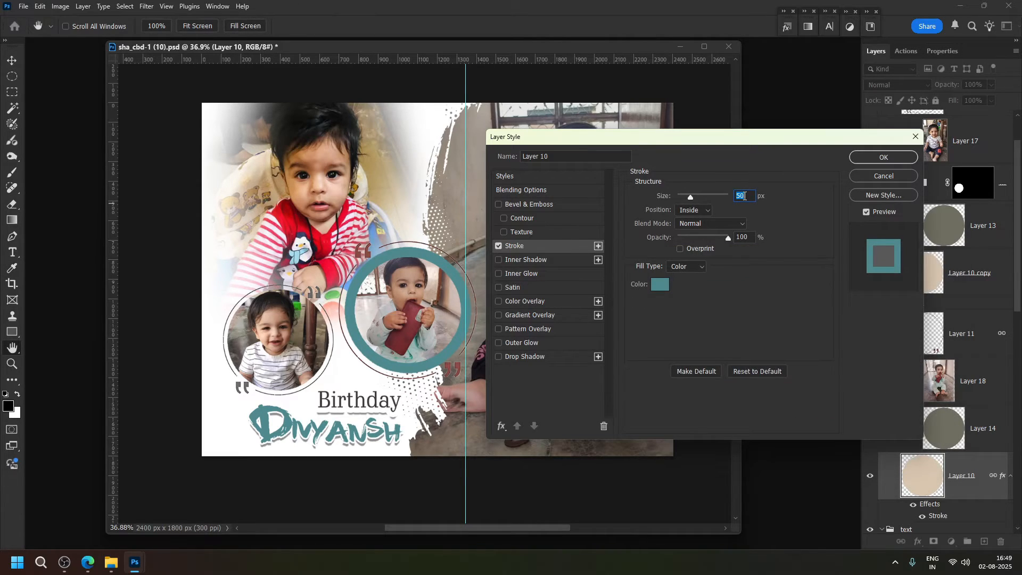
Set the large circle's stroke to 20 px in the red sampled from the quotation mark, 93433b, and apply the style
{"action": "type", "text": "20"}
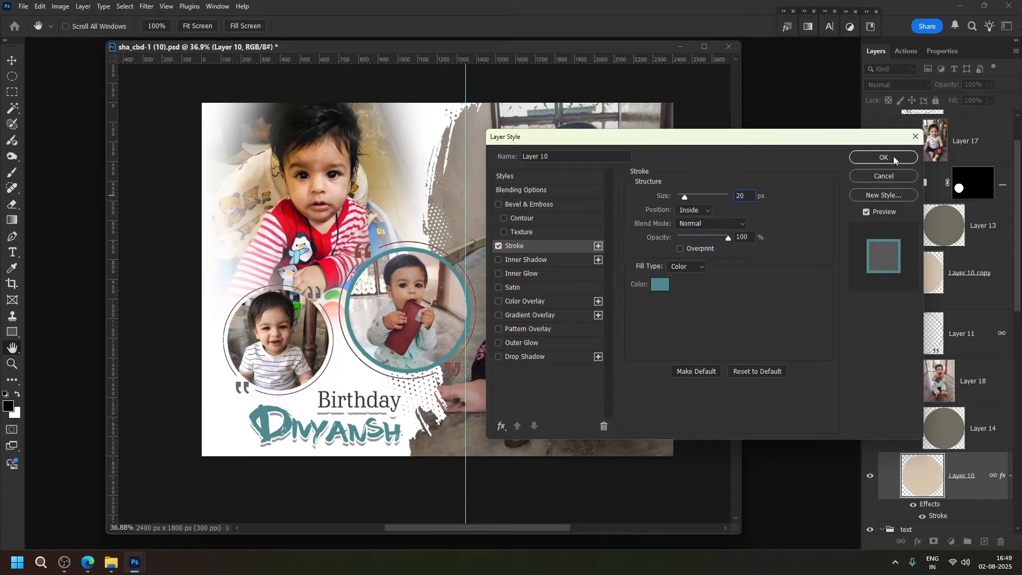
{"action": "left_click", "coordinate": [660, 284]}
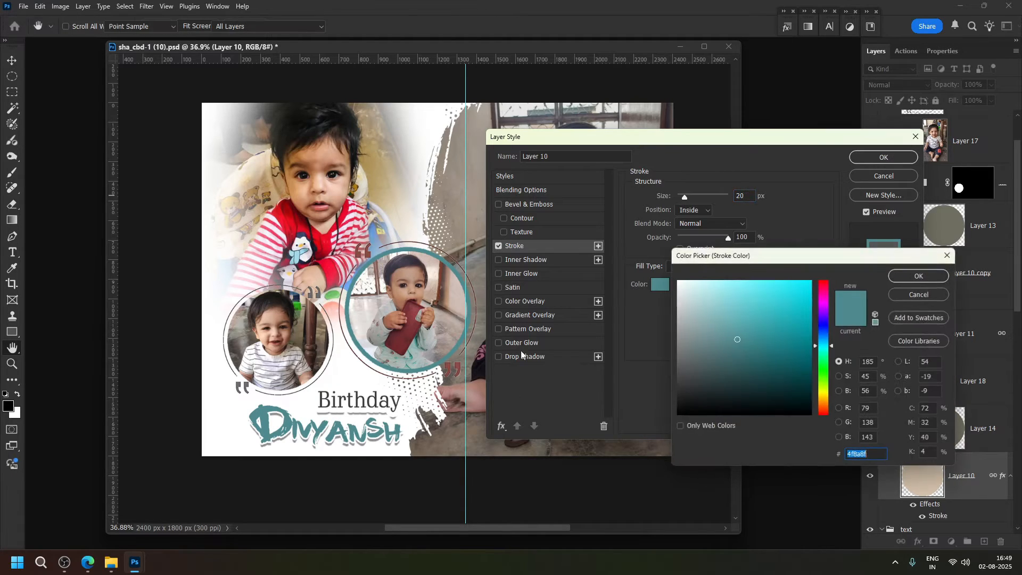
{"action": "left_click", "coordinate": [451, 365]}
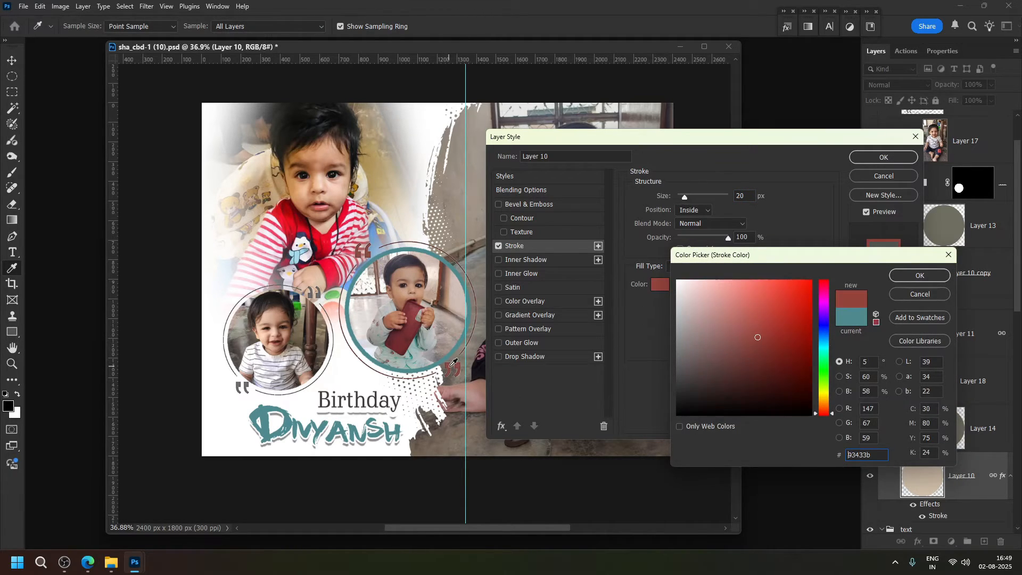
{"action": "left_click", "coordinate": [920, 275]}
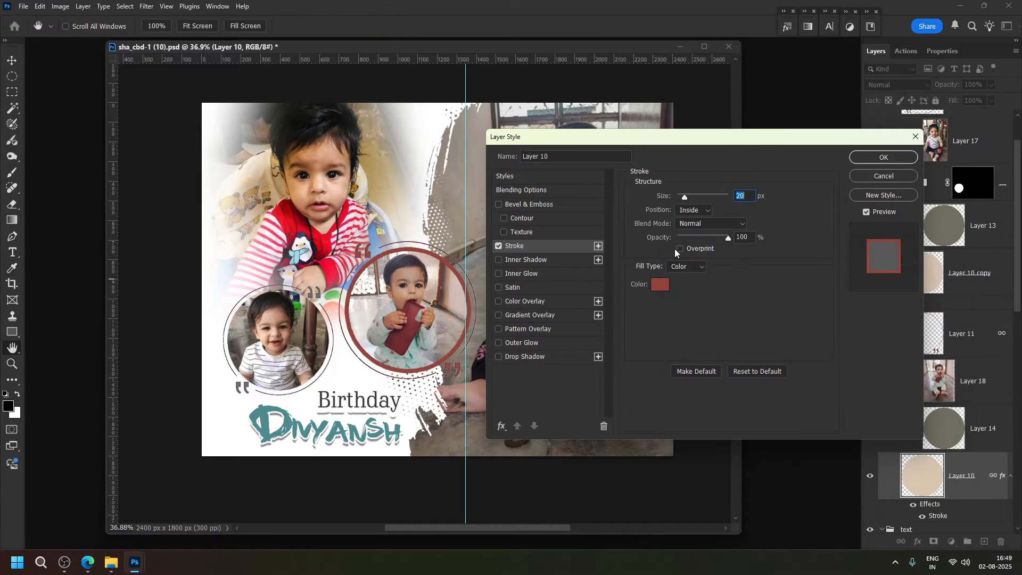
{"action": "left_click", "coordinate": [884, 158]}
Copy the Stroke effect from Layer 10 to Layer 10 copy, the base shape of the small circular frame
{"action": "key", "text": "v"}
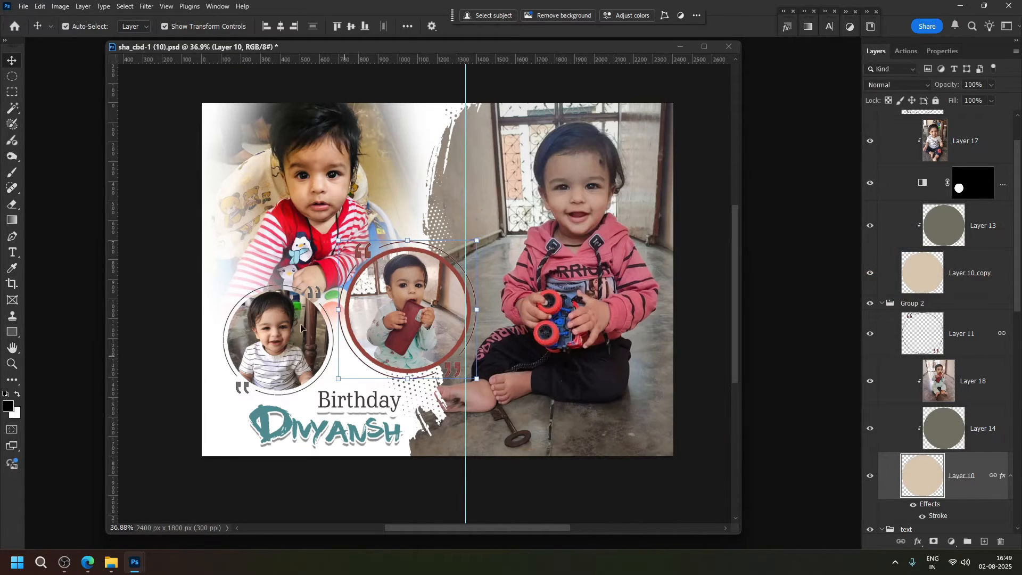
{"action": "left_click", "coordinate": [264, 325]}
{"action": "left_click", "coordinate": [956, 234]}
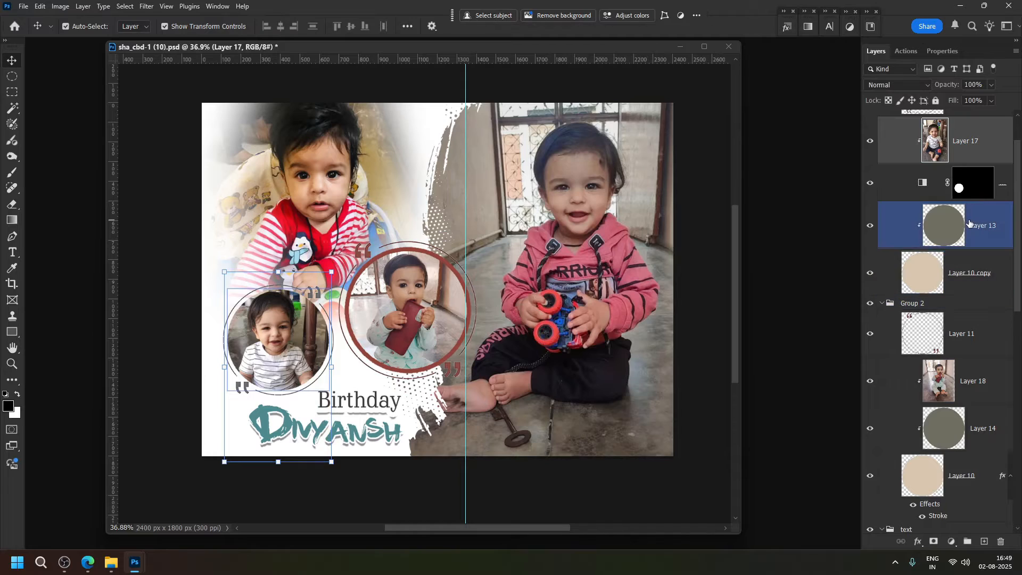
{"action": "left_click", "coordinate": [953, 284]}
{"action": "left_click", "coordinate": [966, 479], "text": "ctrl"}
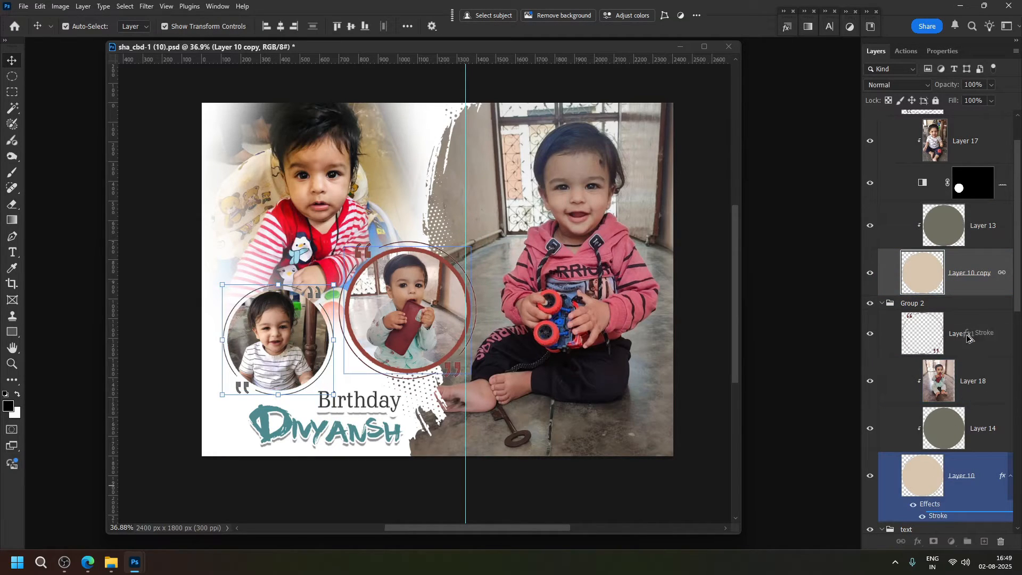
{"action": "left_click_drag", "start_coordinate": [958, 281], "coordinate": [957, 284]}
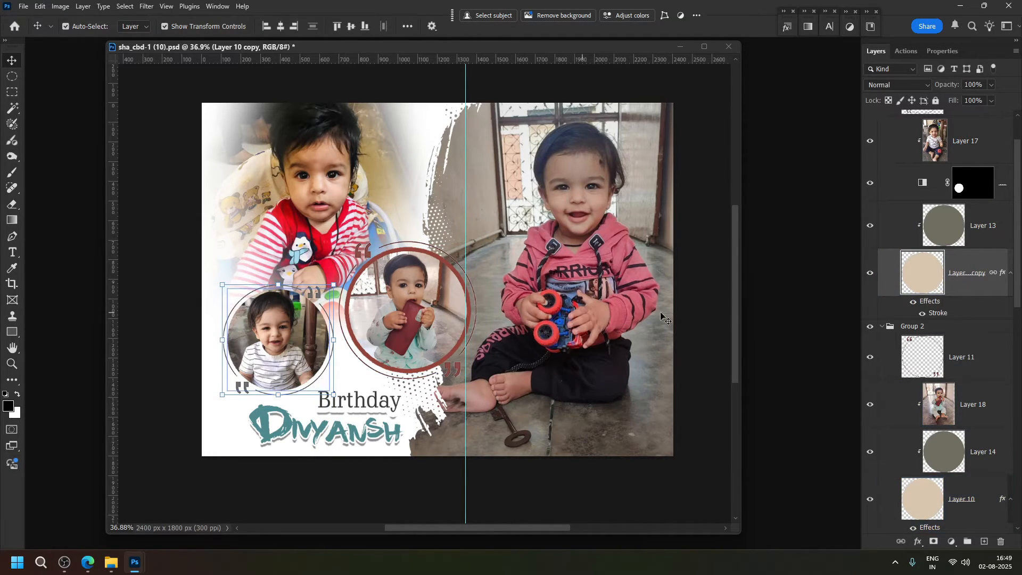
Delete the Black & White adjustment from the small circle's group and clip Layer 17 to the frame again
{"action": "left_click_drag", "start_coordinate": [920, 292], "coordinate": [968, 193]}
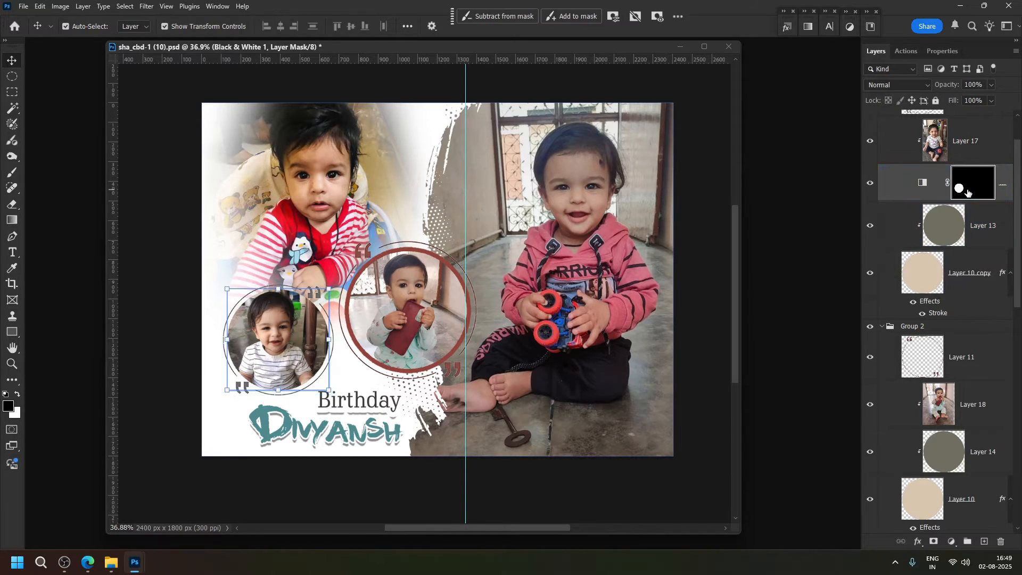
{"action": "key", "text": "Delete"}
{"action": "key", "text": "Delete"}
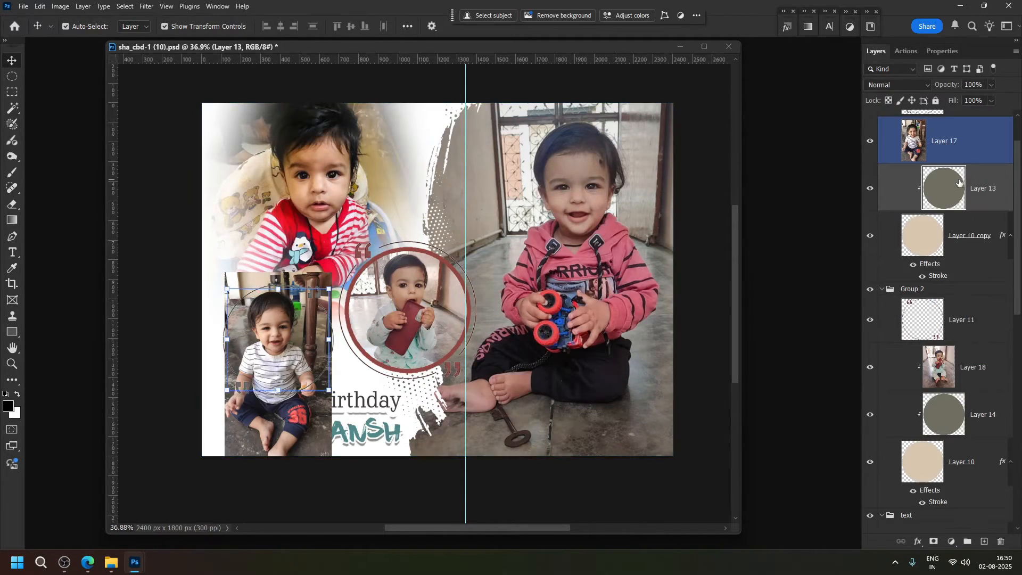
{"action": "left_click", "coordinate": [984, 163], "text": "alt"}
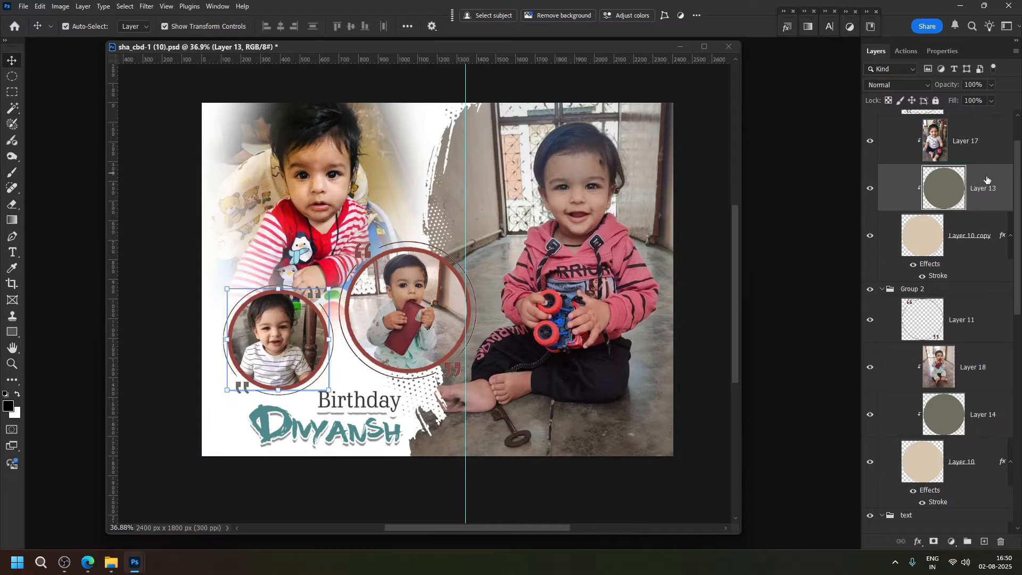
Copy the red Stroke effect from Layer 10 copy to the ring and quotation-mark layers, Layer 11 copy and Layer 11
{"action": "left_click", "coordinate": [953, 246]}
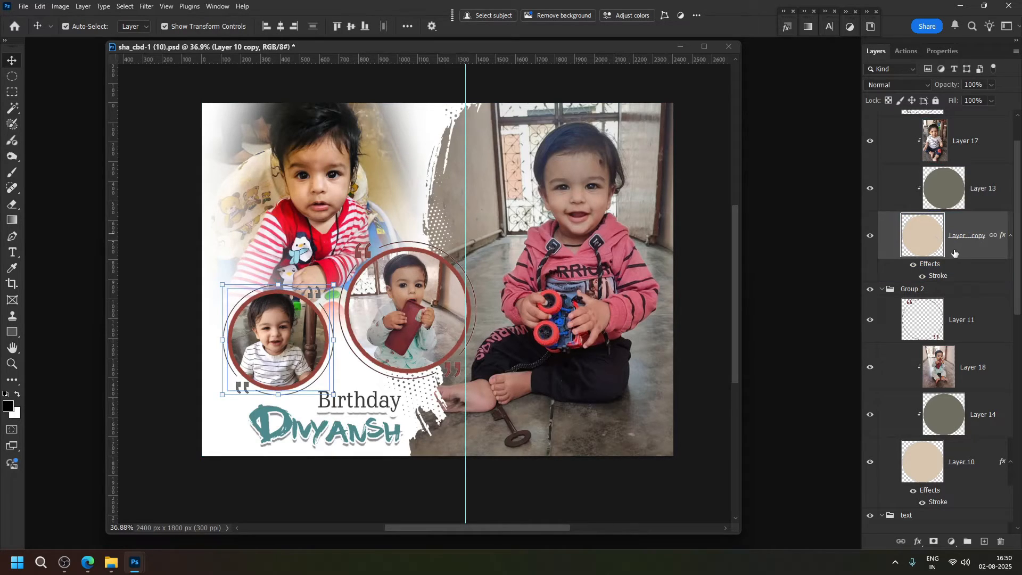
{"action": "scroll", "coordinate": [980, 272], "scroll_direction": "up", "scroll_amount": 2}
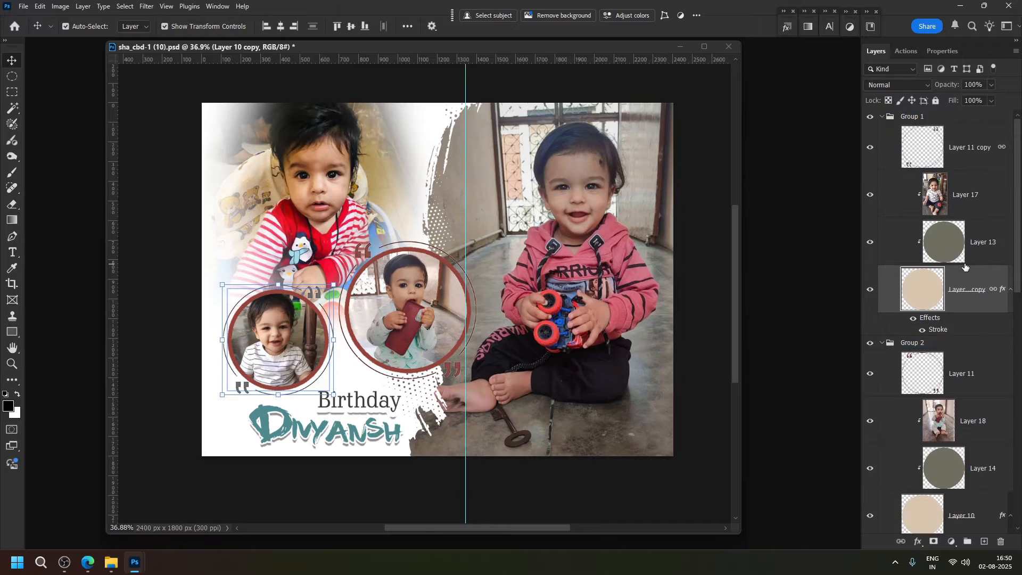
{"action": "mouse_move", "coordinate": [932, 323]}
{"action": "left_mouse_down"}
{"action": "mouse_move", "coordinate": [975, 293]}
{"action": "mouse_move", "coordinate": [979, 159]}
{"action": "left_mouse_up"}
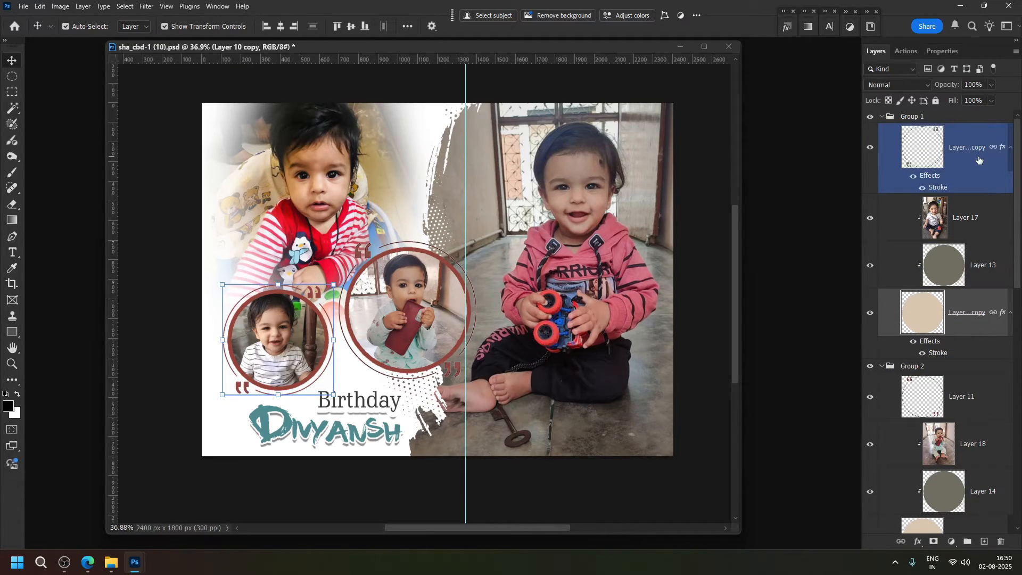
{"action": "scroll", "coordinate": [953, 240], "scroll_direction": "down", "scroll_amount": 2}
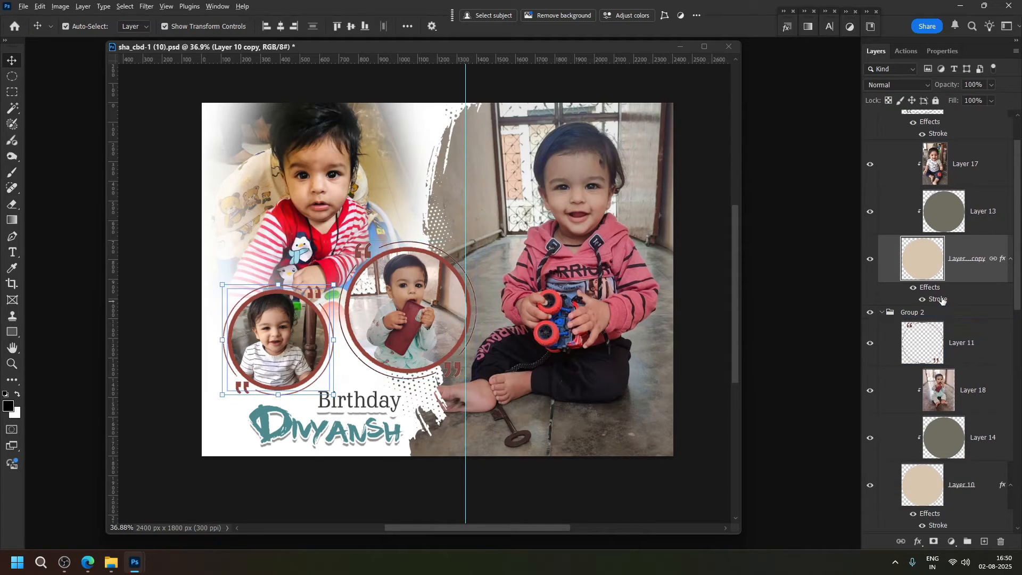
{"action": "left_click_drag", "start_coordinate": [942, 301], "coordinate": [961, 343]}
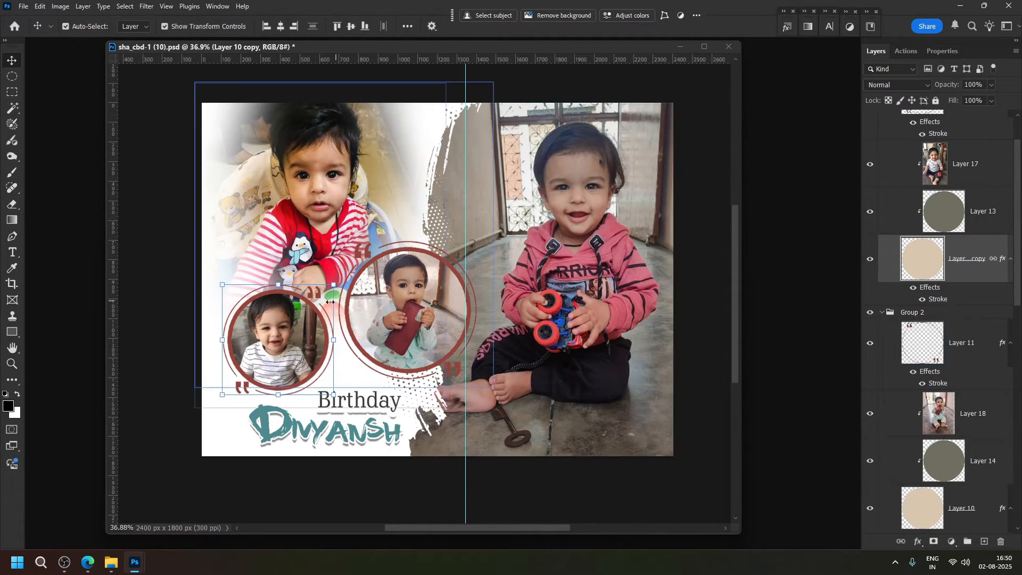
Scale the small circle's photo, Layer 17, to 93.41% and nudge it slightly up and to the right inside its frame
{"action": "left_click", "coordinate": [272, 312]}
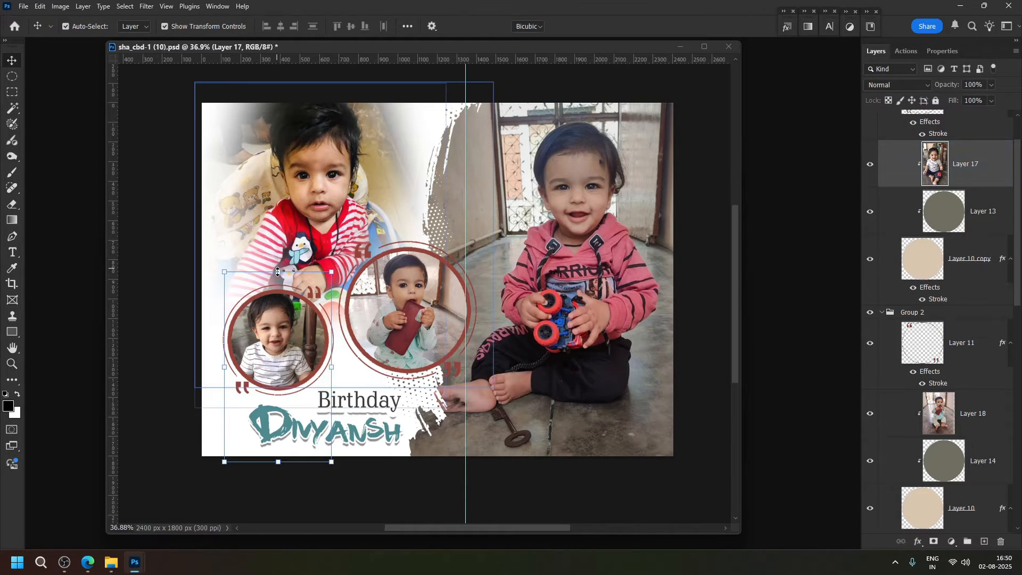
{"action": "left_click_drag", "start_coordinate": [278, 272], "coordinate": [277, 281]}
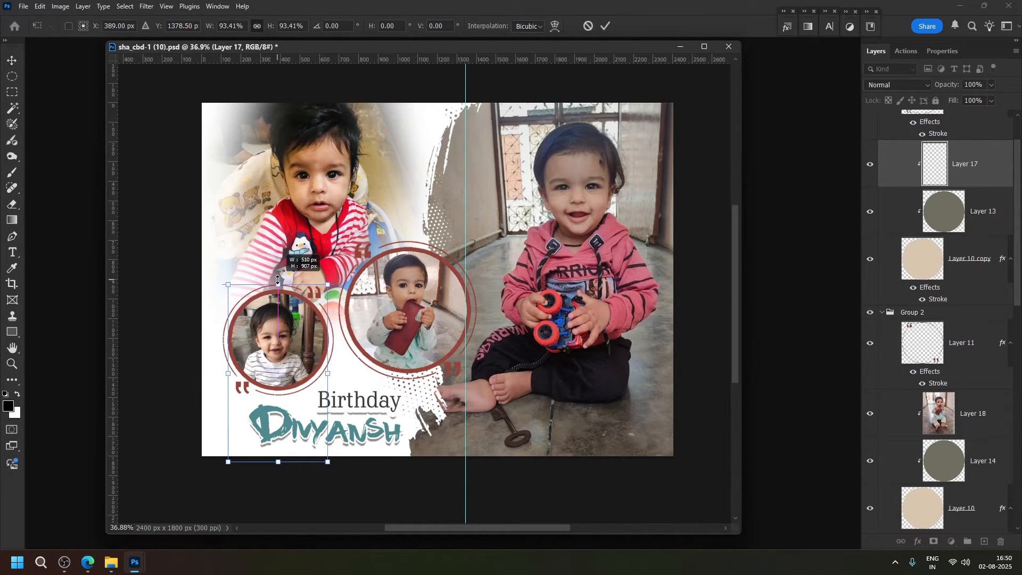
{"action": "key", "text": "Up"}
{"action": "key", "text": "Up"}
{"action": "key", "text": "Up"}
{"action": "key", "text": "Up"}
{"action": "key", "text": "Up"}
{"action": "key", "text": "Right"}
{"action": "key", "text": "Right"}
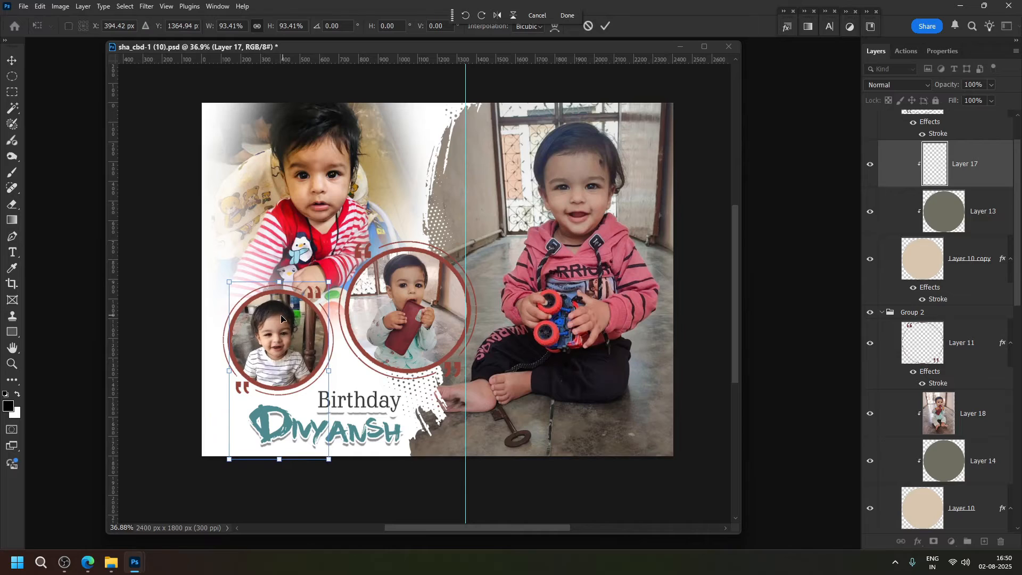
{"action": "key", "text": "Up"}
{"action": "key", "text": "Up"}
{"action": "key", "text": "Return"}
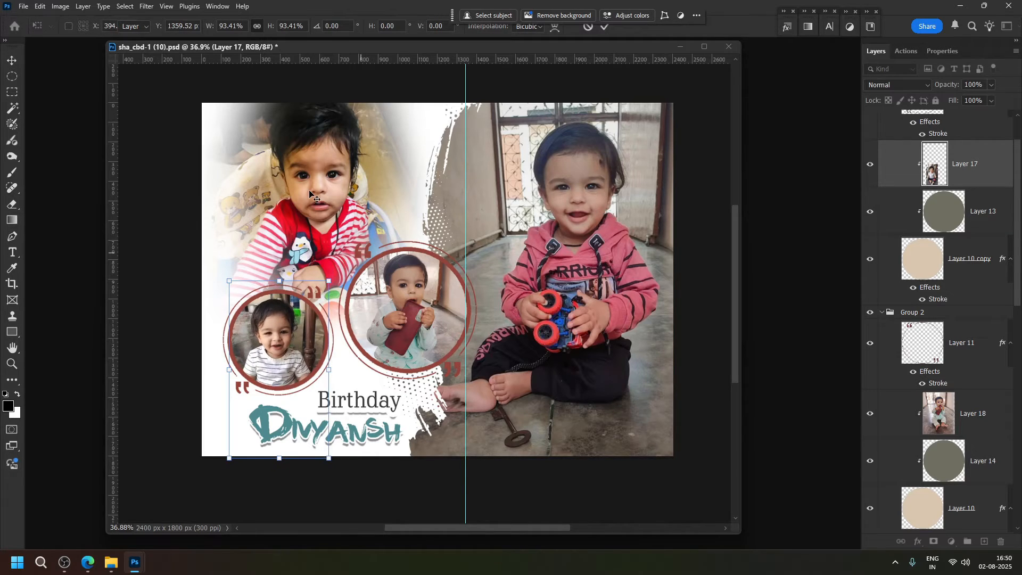
Add a Gradient Fill layer directly above the Background and open the Pastels presets for its gradient
{"action": "left_click", "coordinate": [315, 198]}
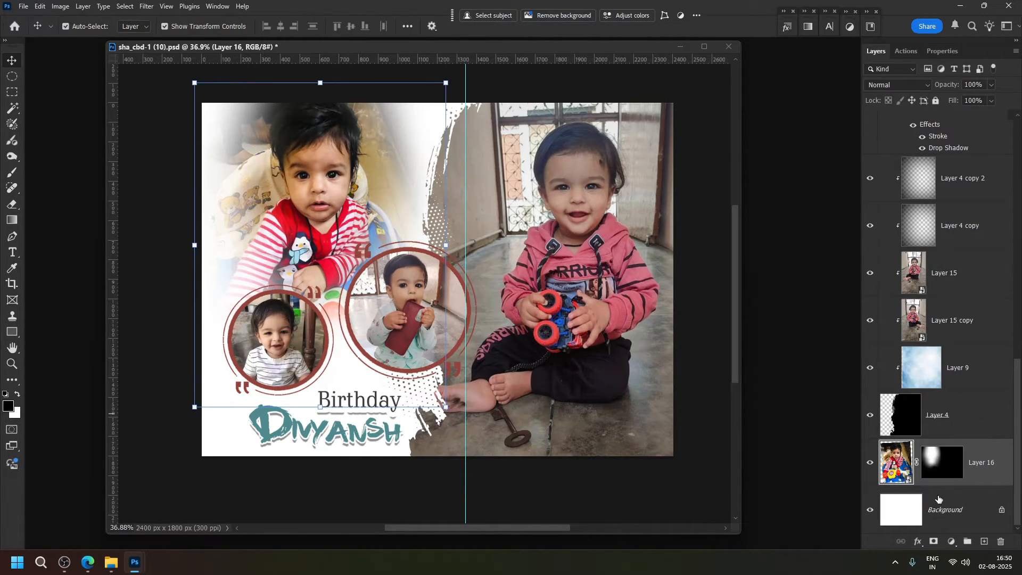
{"action": "key", "text": "ctrl+minus"}
{"action": "key", "text": "ctrl+minus"}
{"action": "left_click", "coordinate": [952, 512]}
{"action": "left_click", "coordinate": [952, 541]}
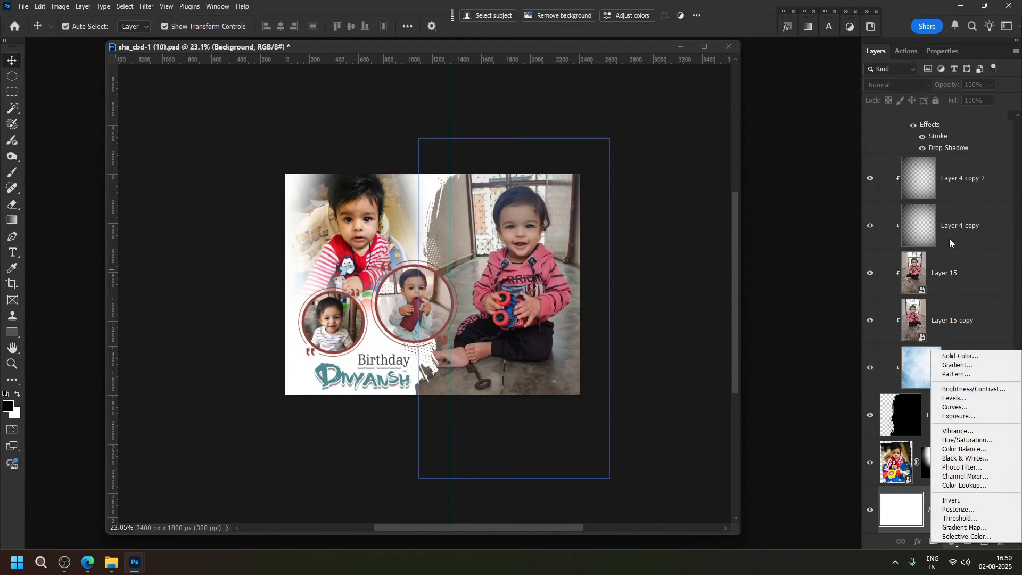
{"action": "left_click", "coordinate": [958, 365]}
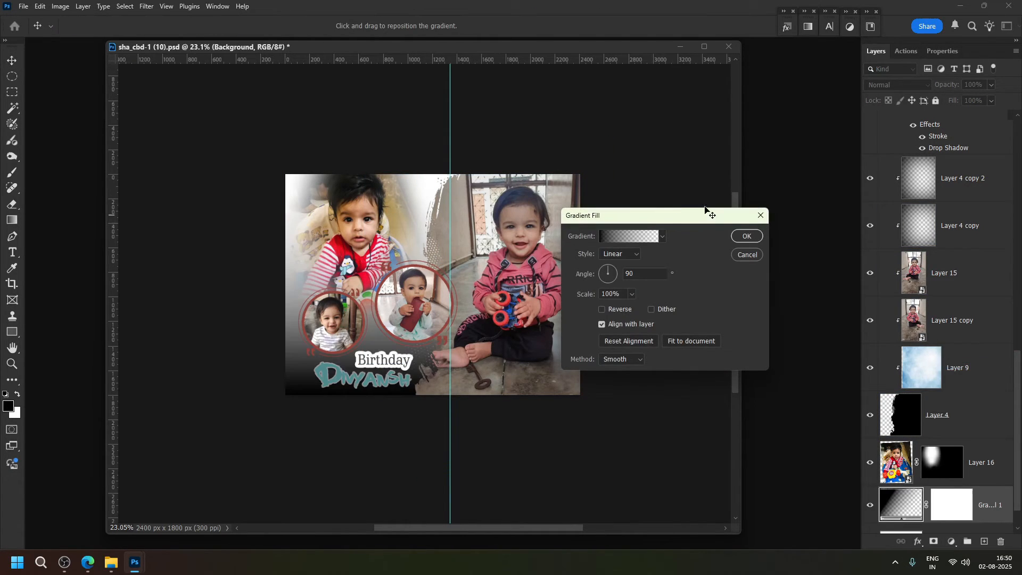
{"action": "left_click", "coordinate": [634, 236]}
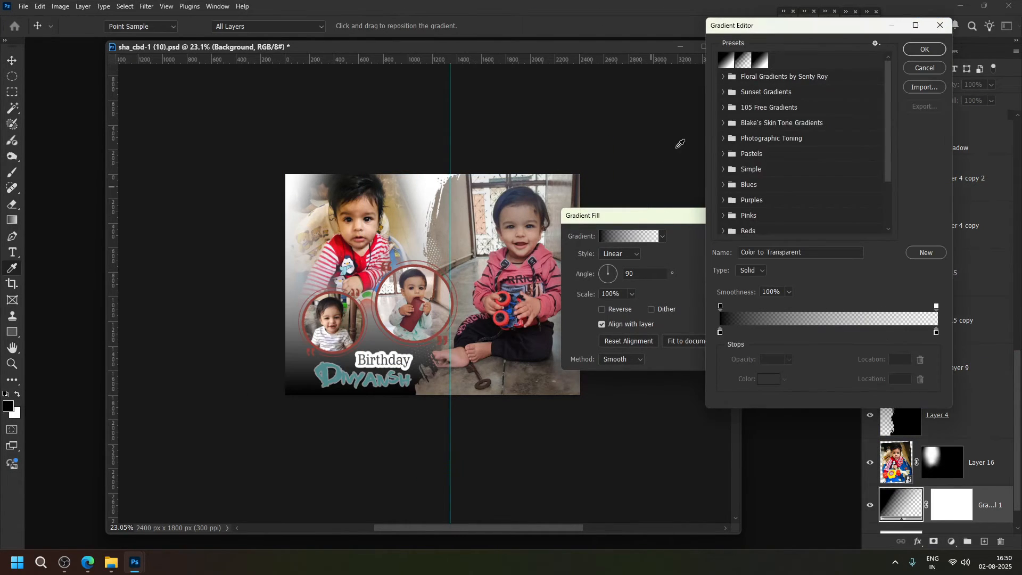
{"action": "left_click", "coordinate": [724, 154]}
Try various Pastels gradient presets on the background, including Yellow, Green, Blue, then Brown, Tan, Beige and Pastels_02
{"action": "left_click", "coordinate": [737, 170]}
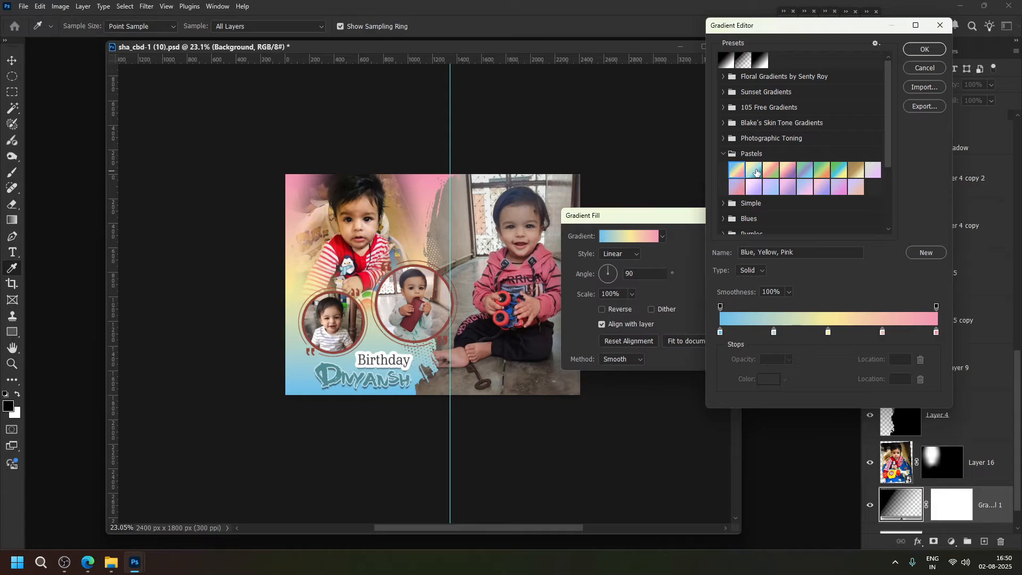
{"action": "left_click", "coordinate": [756, 170]}
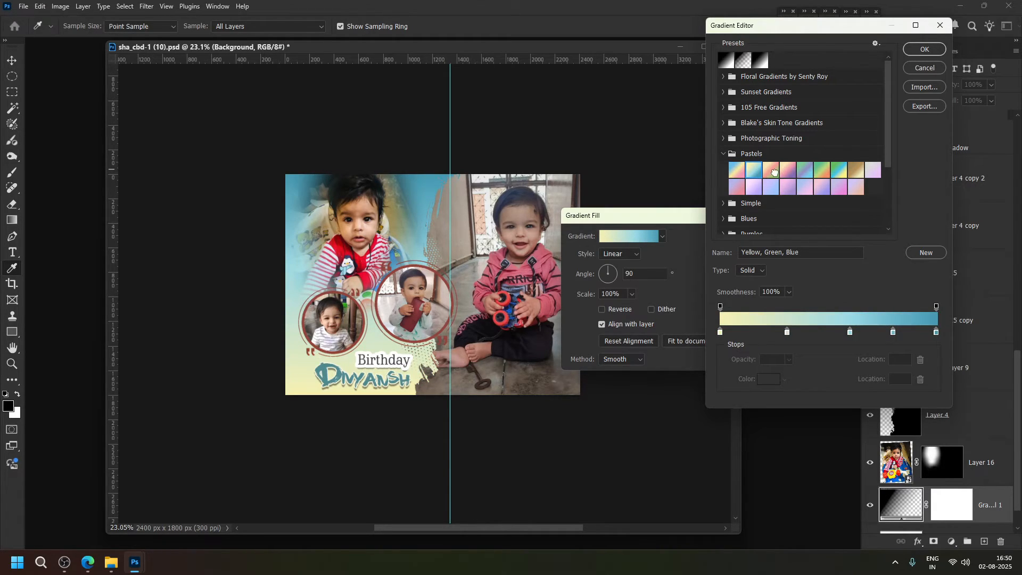
{"action": "left_click", "coordinate": [775, 172]}
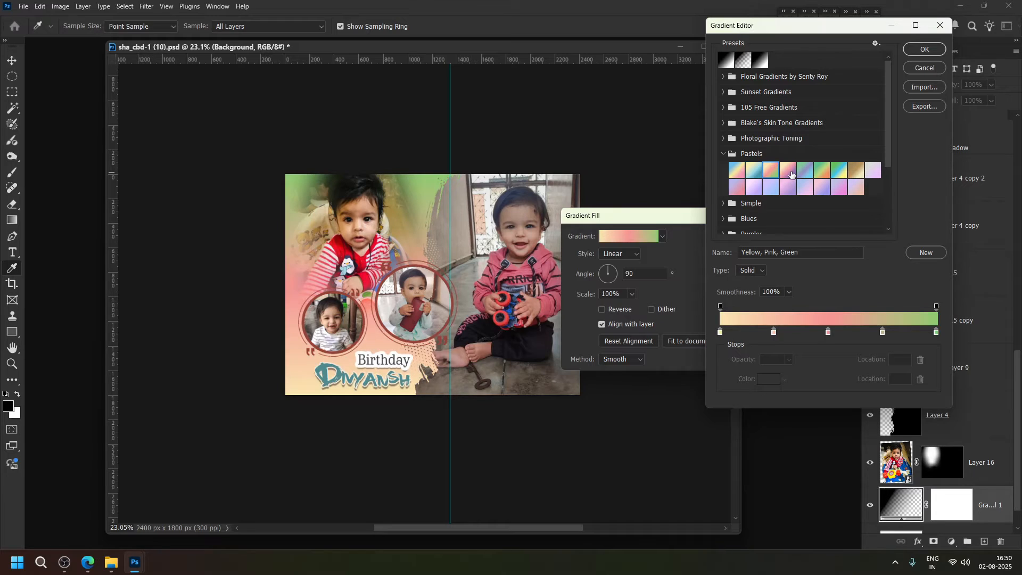
{"action": "left_click", "coordinate": [791, 172]}
{"action": "left_click", "coordinate": [806, 172]}
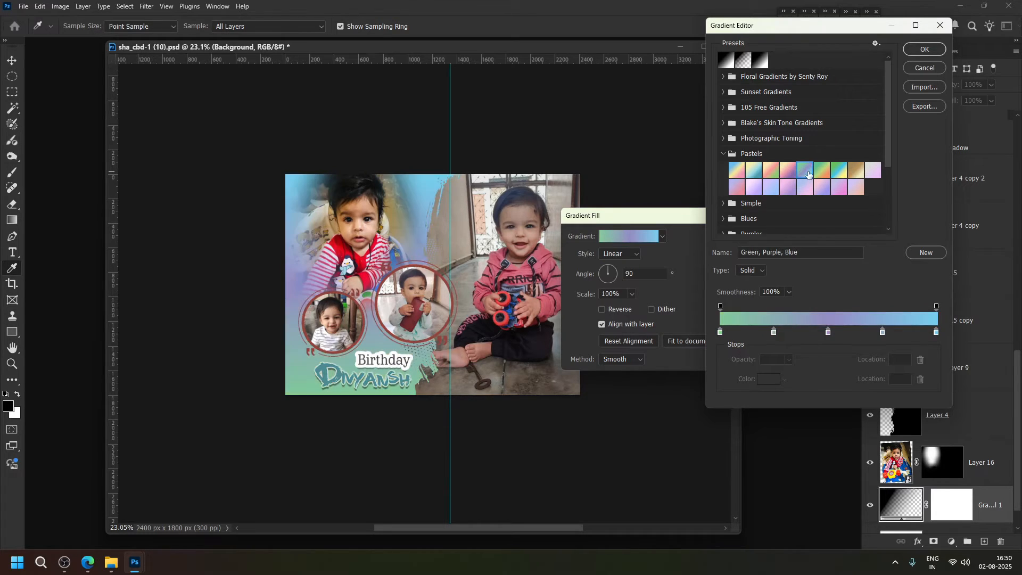
{"action": "left_click", "coordinate": [823, 172]}
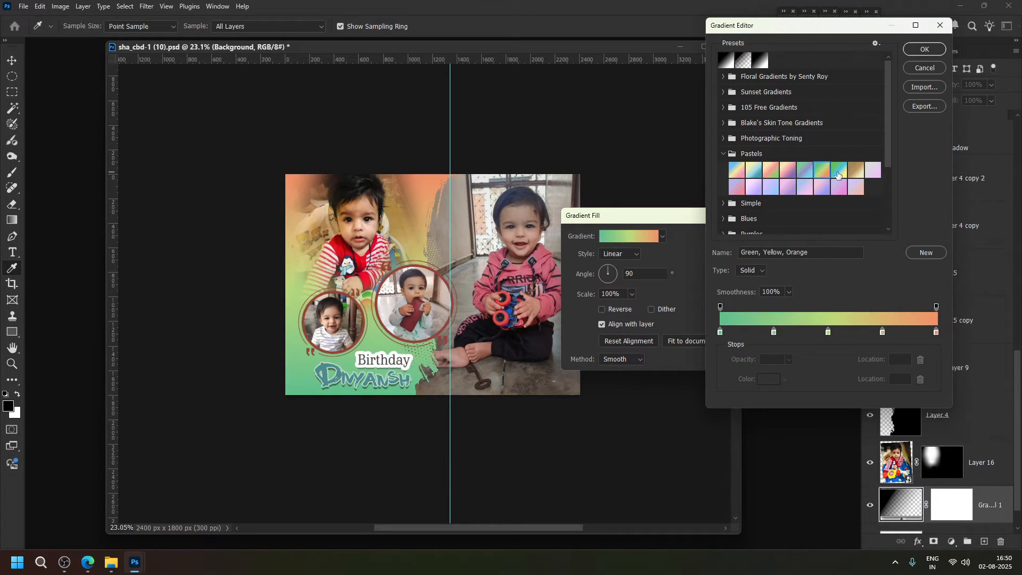
{"action": "left_click", "coordinate": [840, 174]}
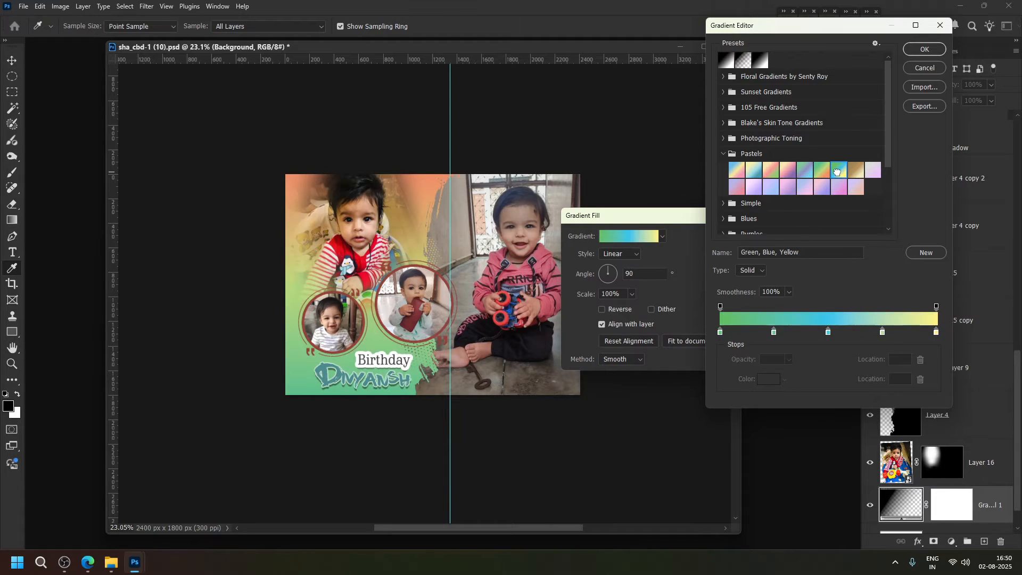
{"action": "left_click", "coordinate": [853, 174]}
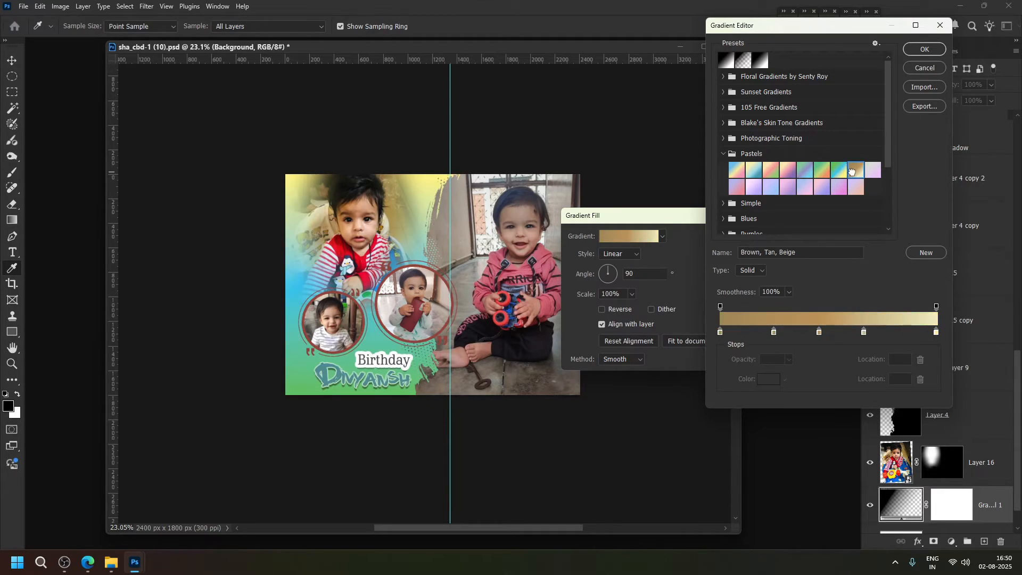
{"action": "left_click", "coordinate": [873, 171]}
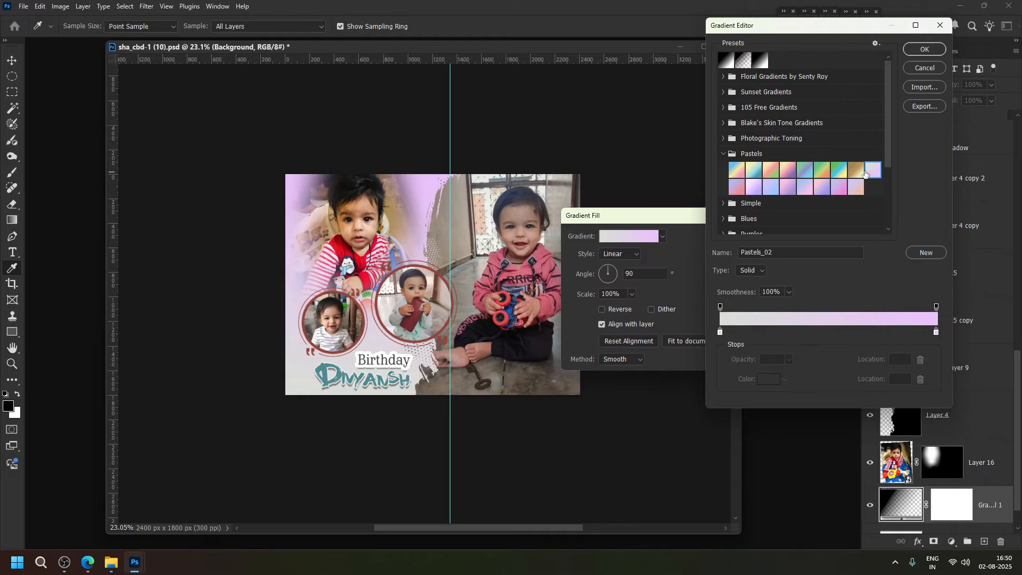
{"action": "left_click", "coordinate": [858, 172]}
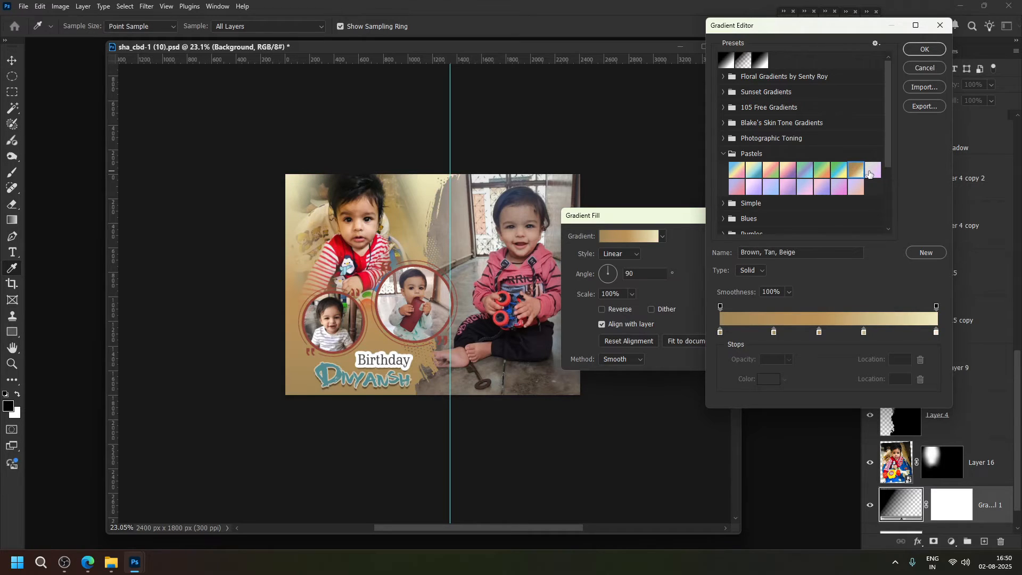
{"action": "left_click", "coordinate": [737, 171]}
{"action": "left_click", "coordinate": [772, 172]}
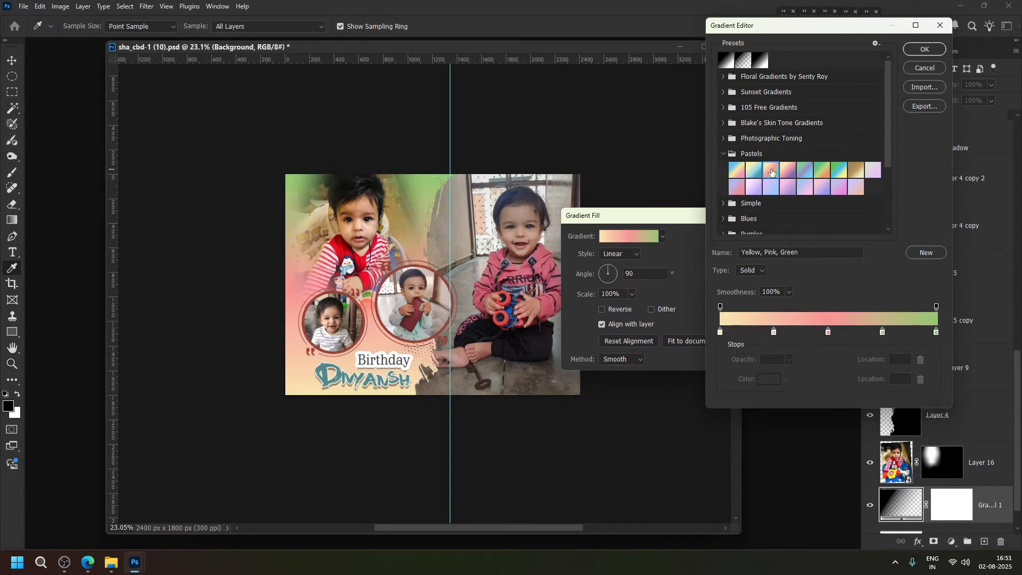
{"action": "left_click", "coordinate": [754, 170]}
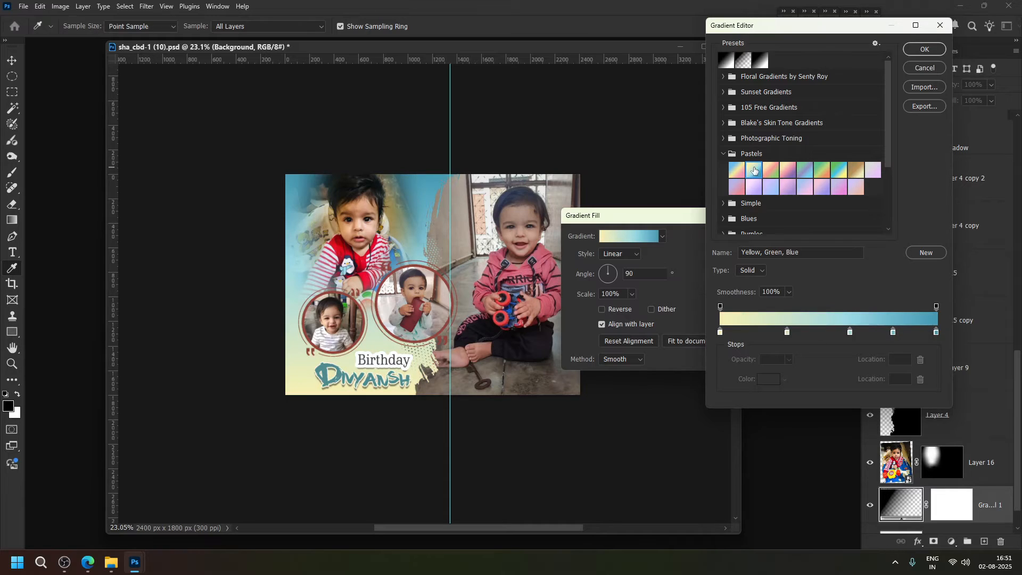
Set the background gradient to the Blue, Yellow, Pink pastel preset and confirm the gradient fill
{"action": "left_click", "coordinate": [738, 168]}
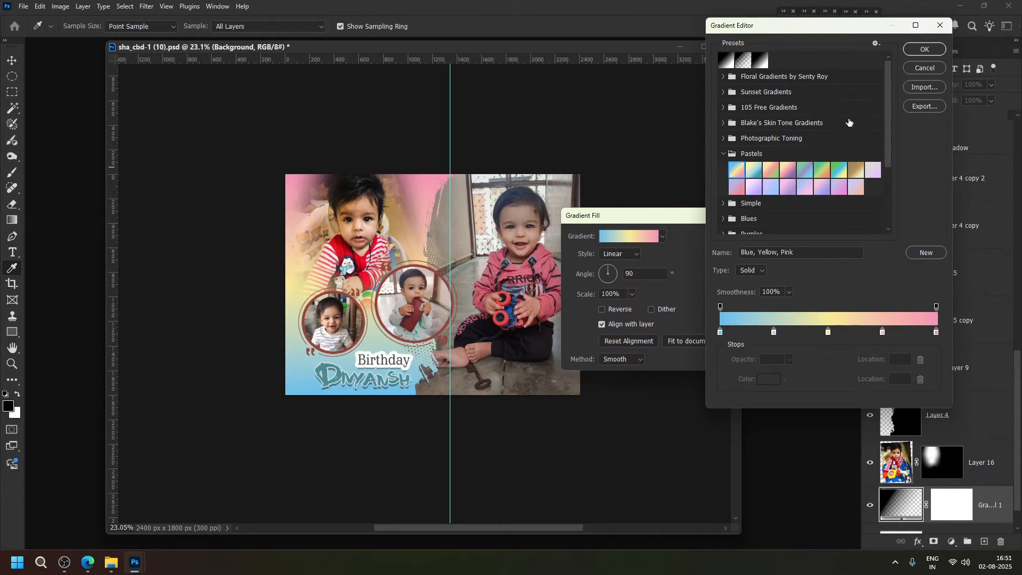
{"action": "left_click", "coordinate": [921, 49]}
{"action": "left_click", "coordinate": [743, 235]}
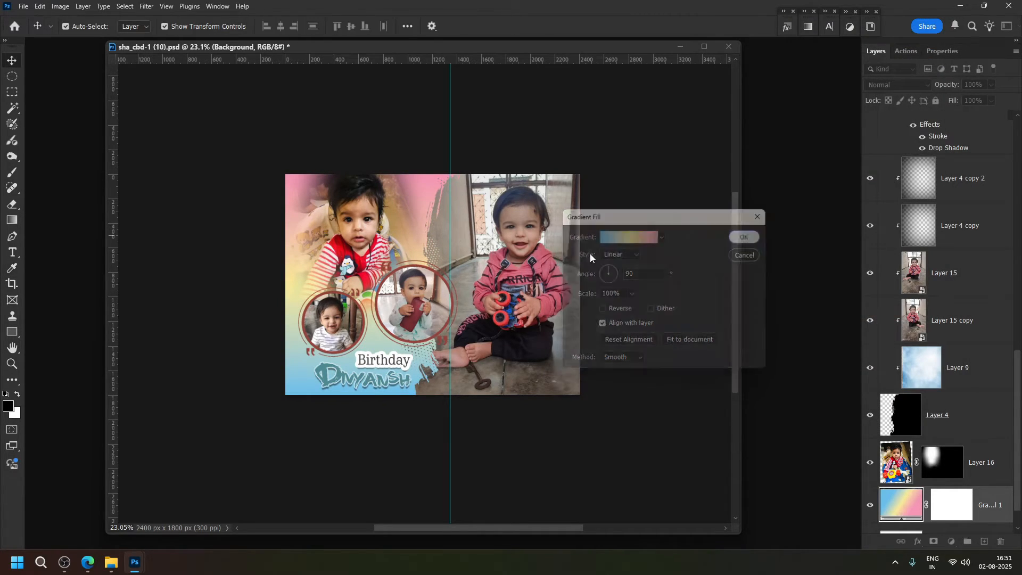
Duplicate Layer 4, the brush-edged mask shape of the large photo, and shift the original underneath slightly to the left
{"action": "left_click", "coordinate": [516, 272]}
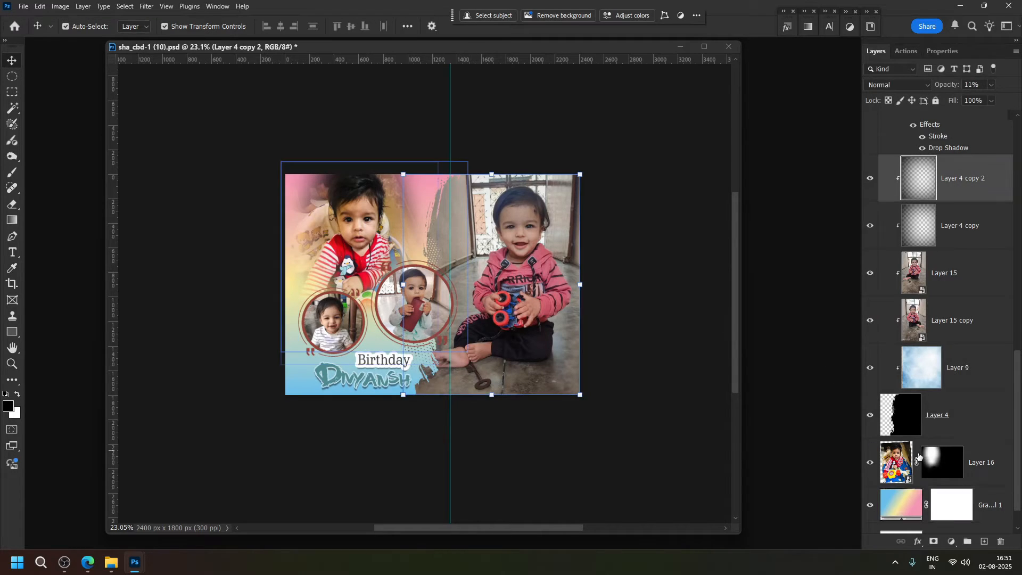
{"action": "left_click", "coordinate": [952, 418]}
{"action": "key", "text": "ctrl+j"}
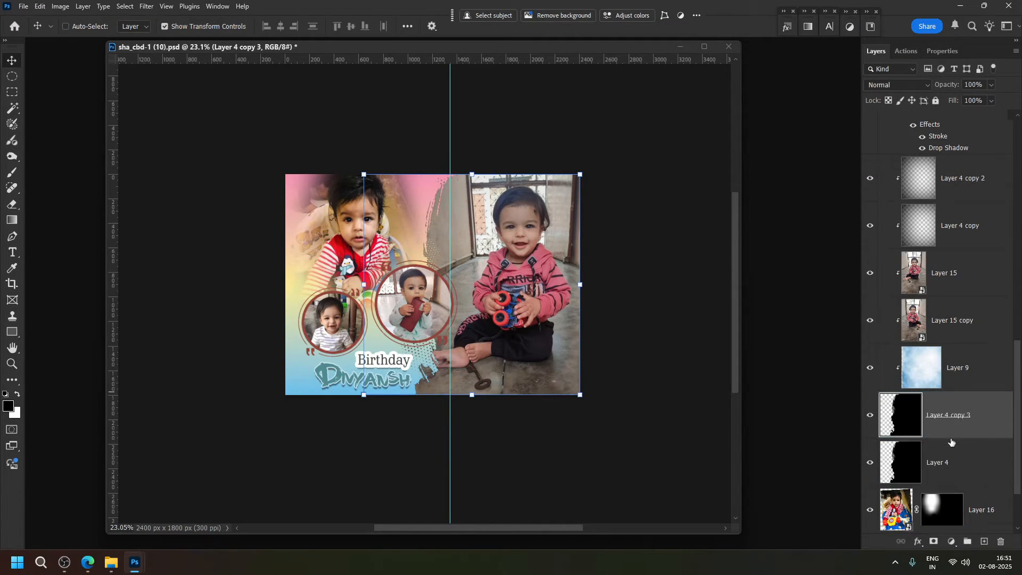
{"action": "left_click", "coordinate": [950, 460]}
{"action": "key", "text": "shift+Left"}
{"action": "key", "text": "shift+Left"}
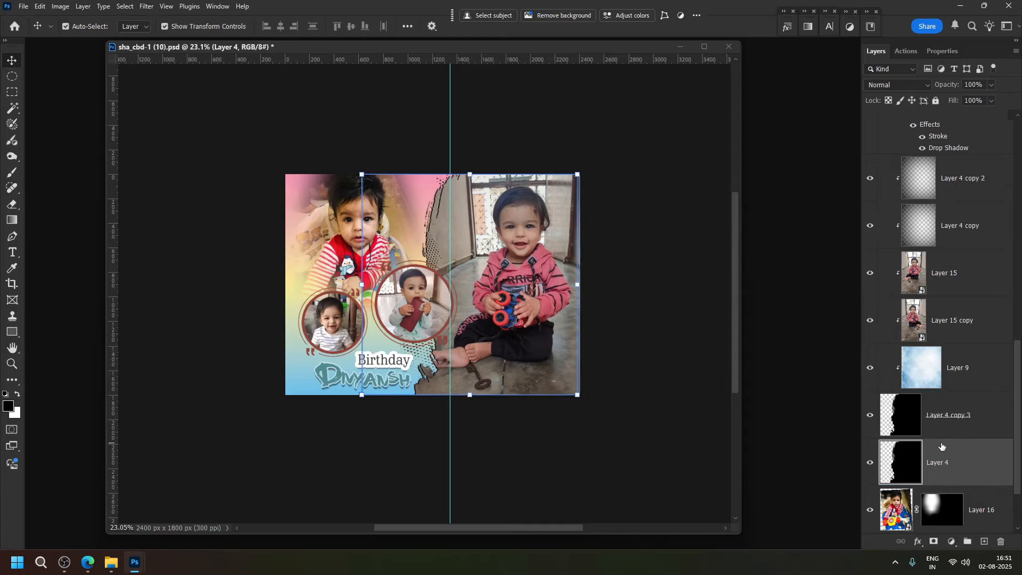
{"action": "key", "text": "Right"}
{"action": "key", "text": "Right"}
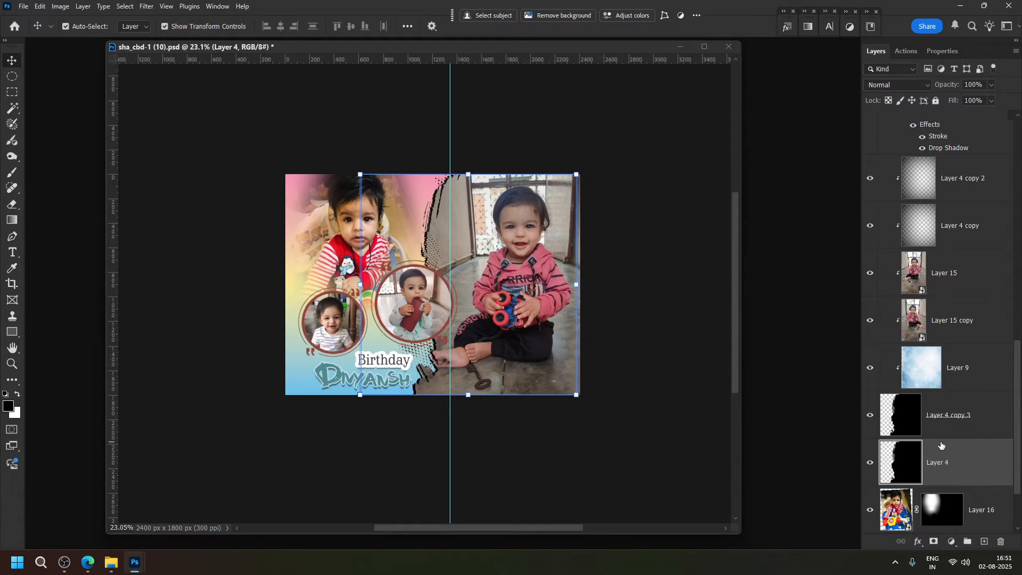
Turn the shifted Layer 4 into a black outline with 0% fill and a Stroke effect, and nudge it slightly right
{"action": "key", "text": "F2"}
{"action": "key", "text": "Right"}
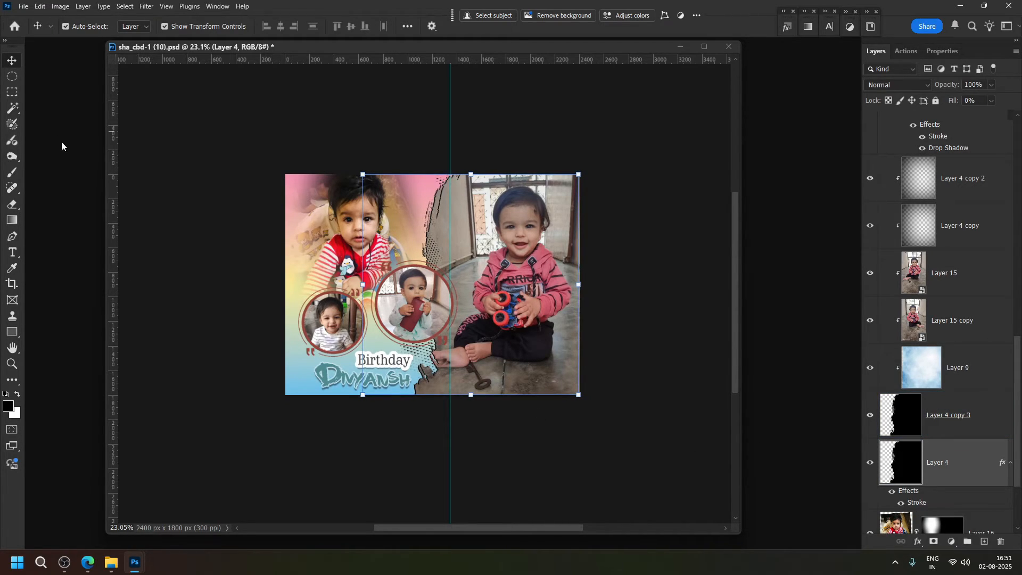
{"action": "scroll", "coordinate": [373, 246], "scroll_direction": "up", "scroll_amount": 3}
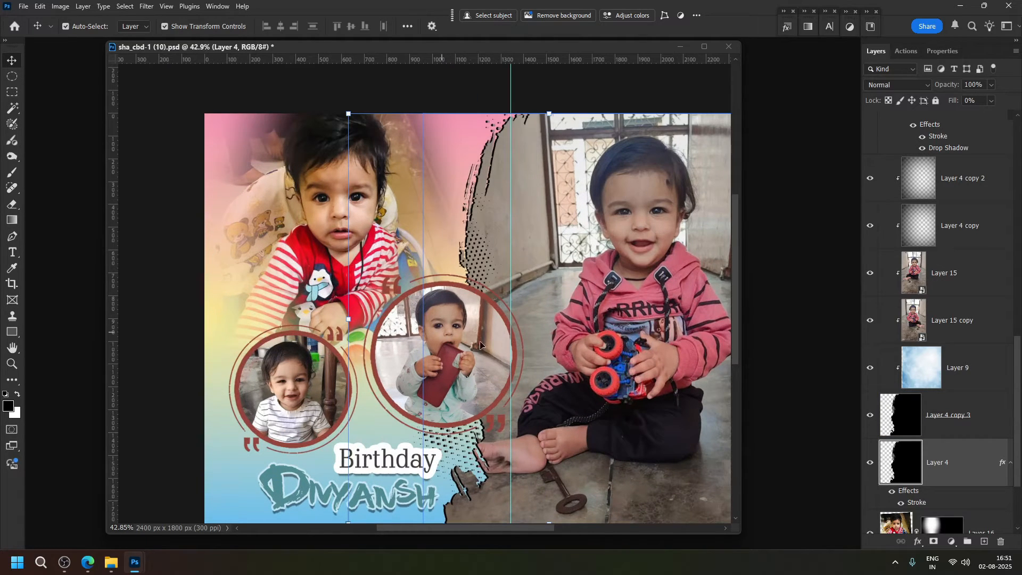
Open the smart object contents of Layer 15 copy, the large photo of the child in the pink hoodie
{"action": "left_click_drag", "start_coordinate": [548, 356], "coordinate": [483, 301]}
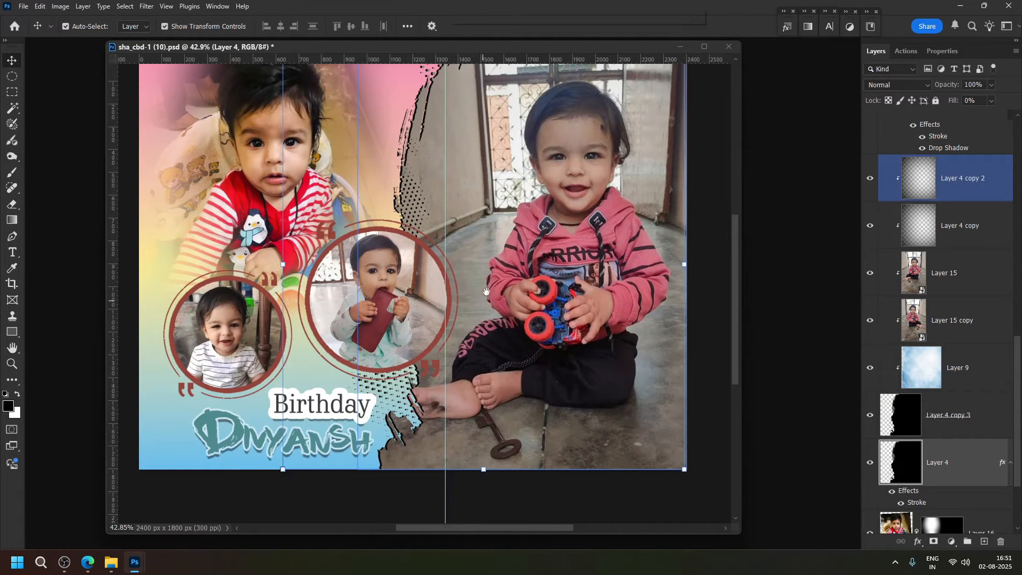
{"action": "left_click", "coordinate": [624, 184]}
{"action": "left_click", "coordinate": [996, 274]}
{"action": "double_click", "coordinate": [913, 319]}
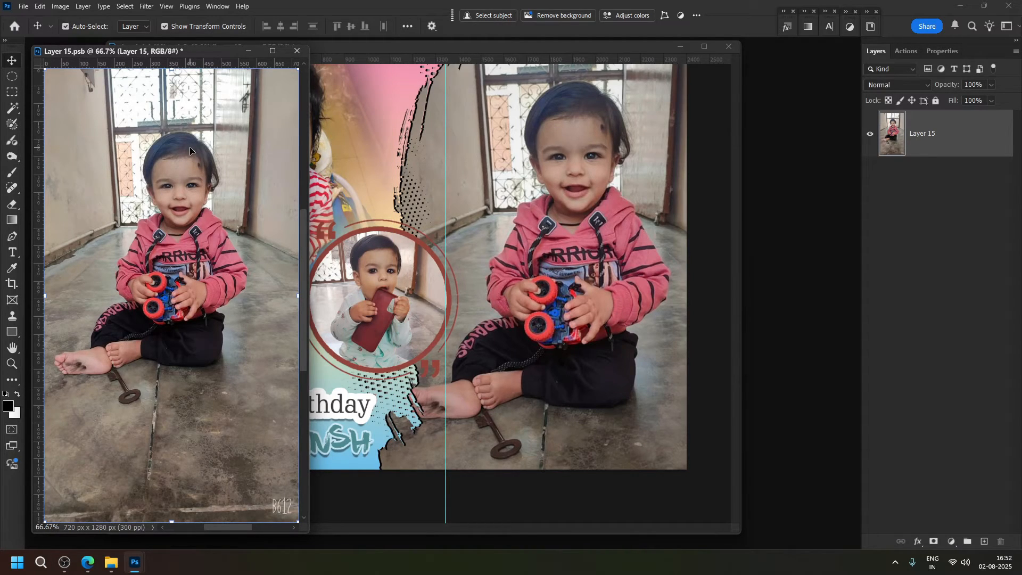
In the Camera Raw Filter, set Exposure -0.25, Contrast +12, Shadows +18, Whites +15, Blacks -9, Texture +5, Clarity +5 and Dehaze +17
{"action": "key", "text": "ctrl+shift+a"}
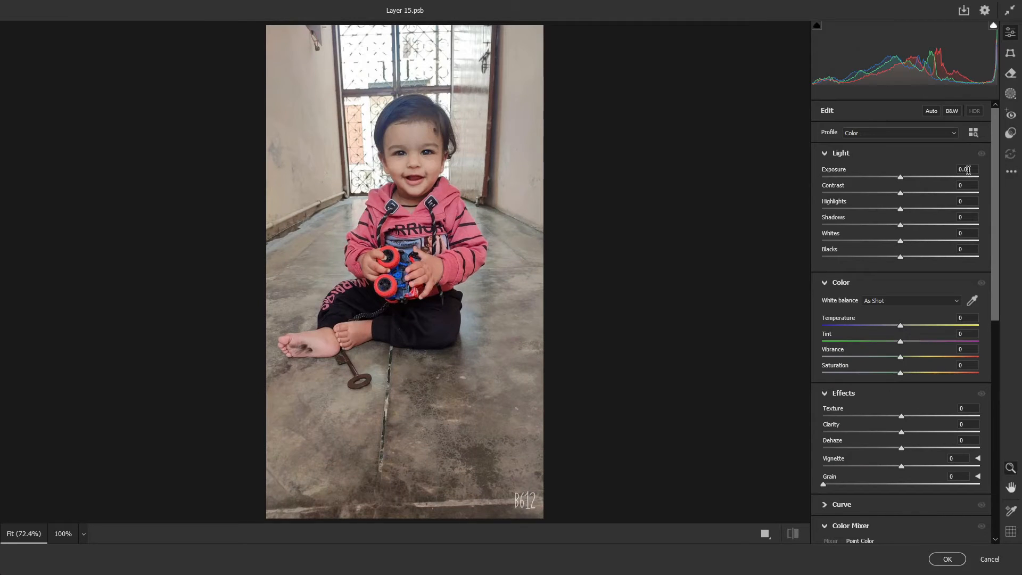
{"action": "left_click_drag", "start_coordinate": [900, 177], "coordinate": [896, 178]}
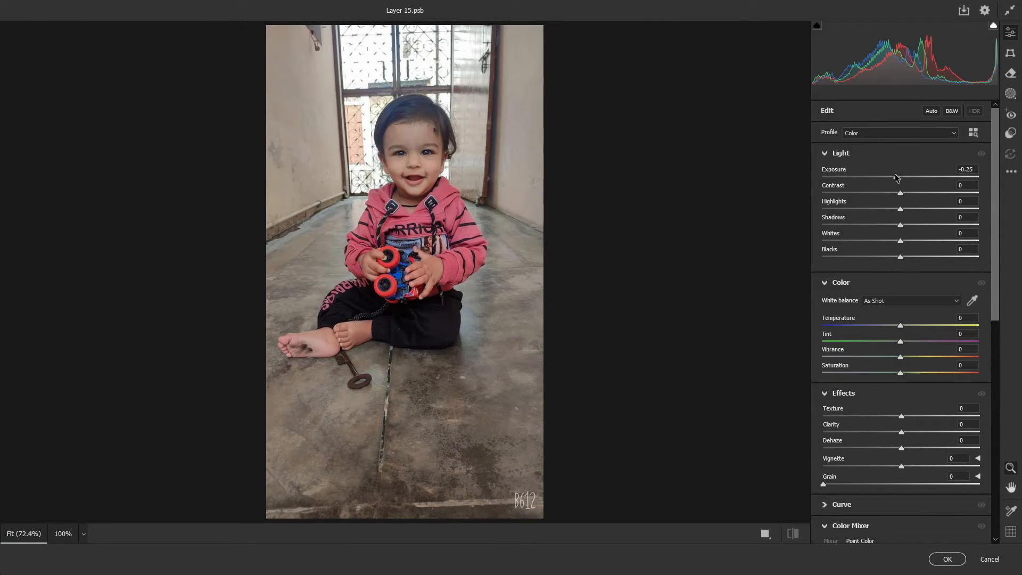
{"action": "left_click", "coordinate": [910, 195]}
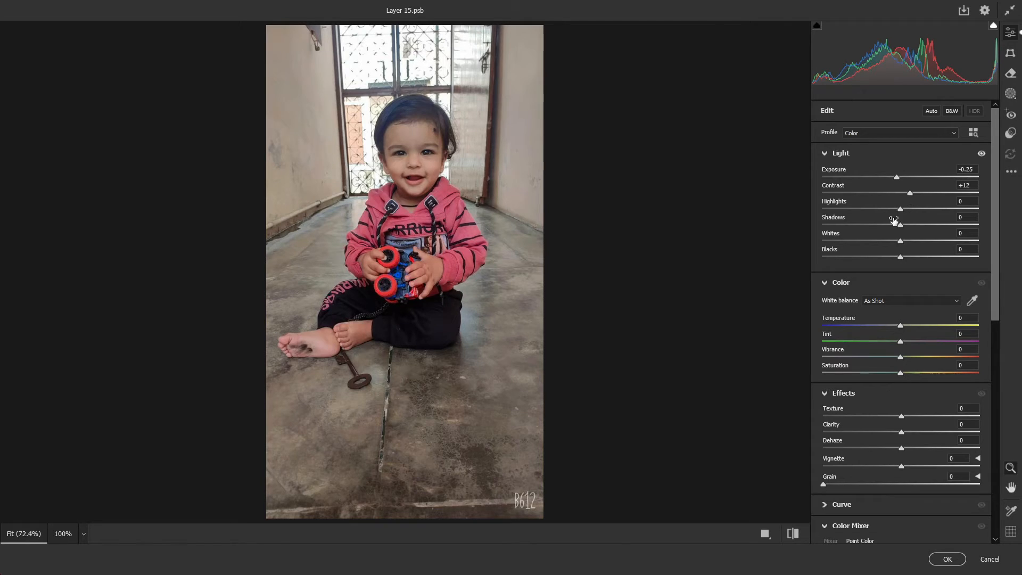
{"action": "left_click_drag", "start_coordinate": [904, 225], "coordinate": [895, 257]}
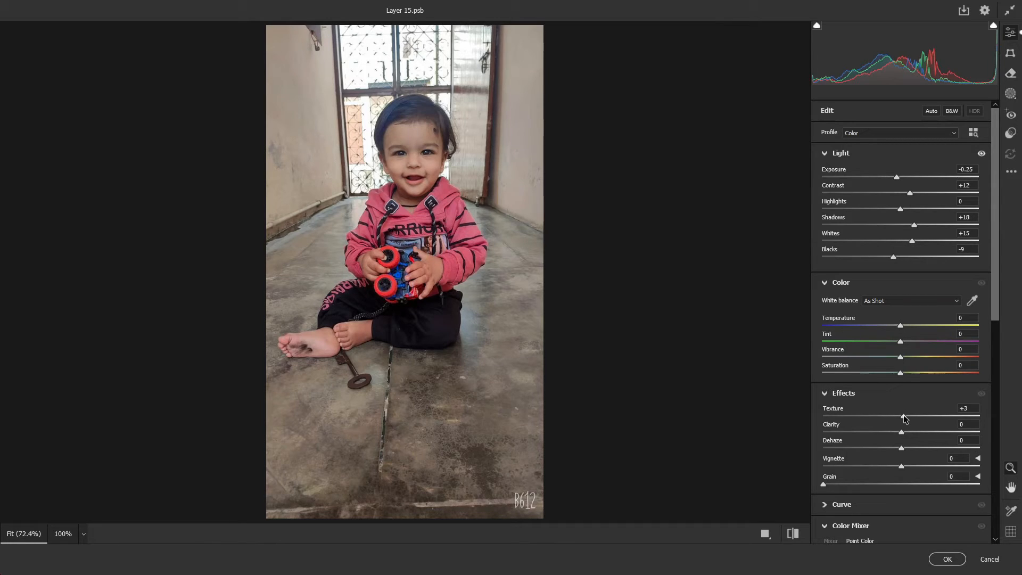
{"action": "left_click_drag", "start_coordinate": [900, 432], "coordinate": [915, 448]}
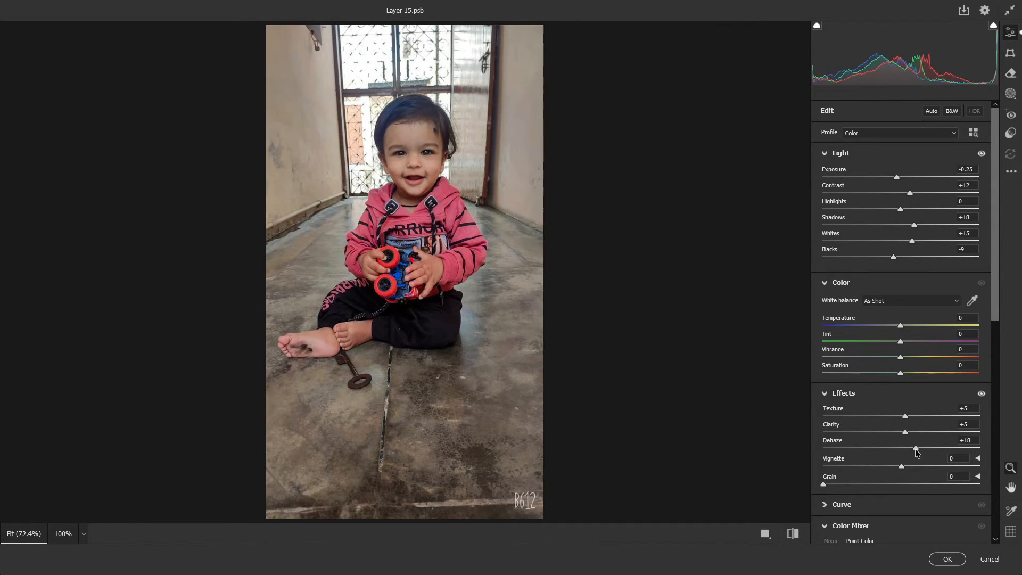
Color grade the photo with midtones at hue 60, saturation 36, shadows at hue 291, saturation 34, and highlights at hue 38, saturation 41
{"action": "scroll", "coordinate": [906, 459], "scroll_direction": "down", "scroll_amount": 3}
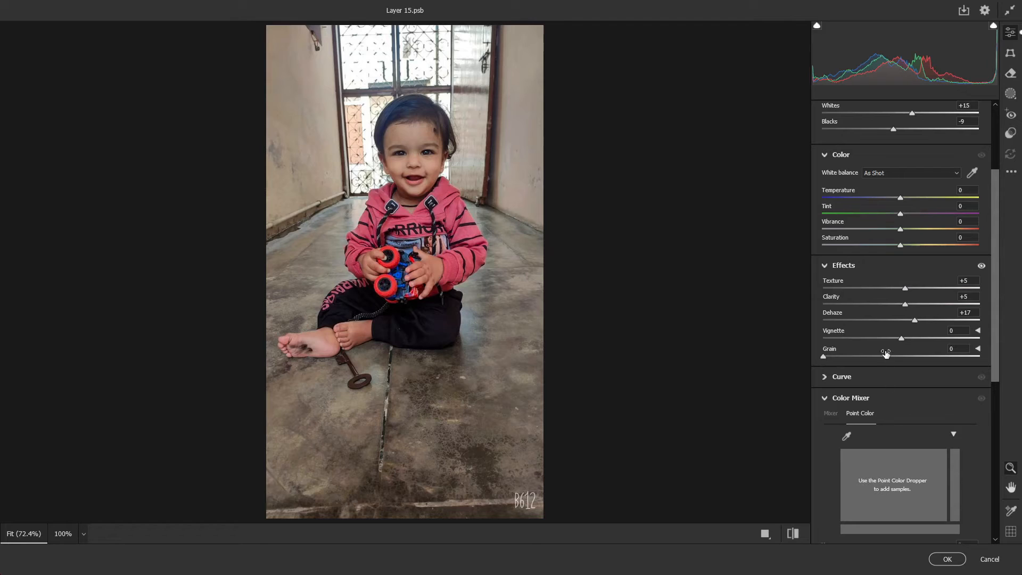
{"action": "scroll", "coordinate": [894, 393], "scroll_direction": "down", "scroll_amount": 4}
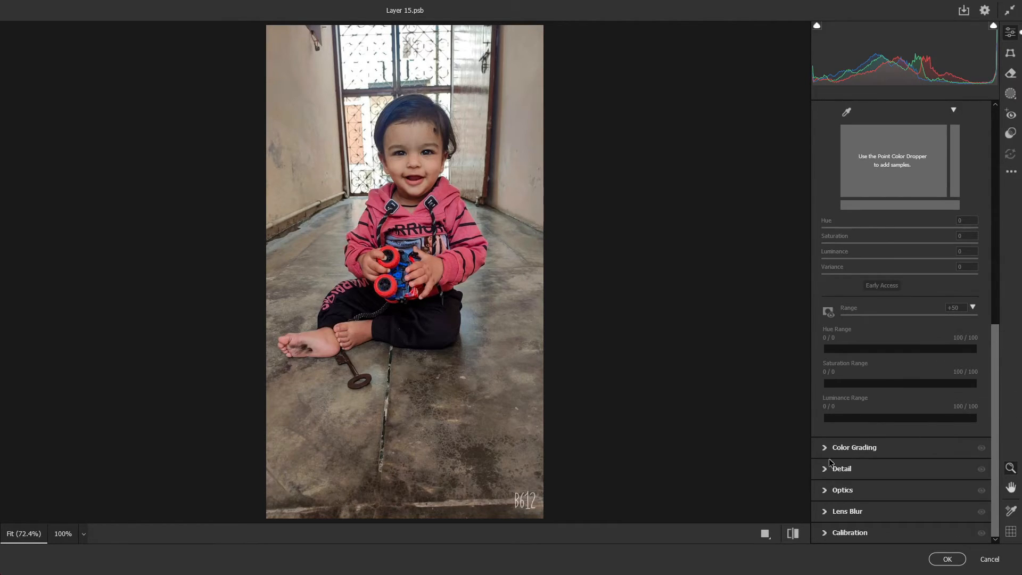
{"action": "left_click", "coordinate": [827, 535]}
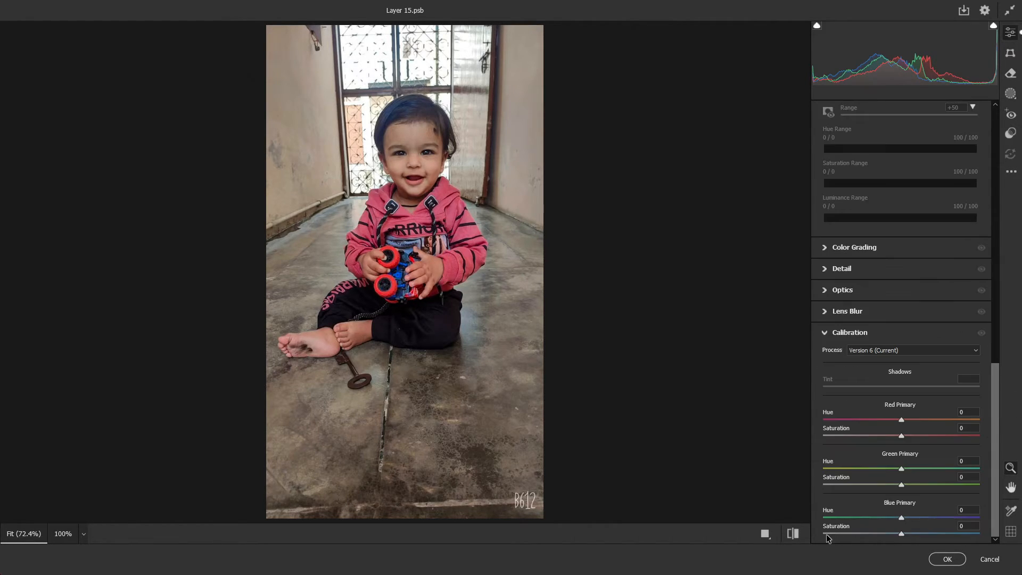
{"action": "left_click", "coordinate": [825, 247]}
{"action": "mouse_move", "coordinate": [901, 323]}
{"action": "left_mouse_down"}
{"action": "mouse_move", "coordinate": [911, 319]}
{"action": "mouse_move", "coordinate": [901, 318]}
{"action": "left_mouse_up"}
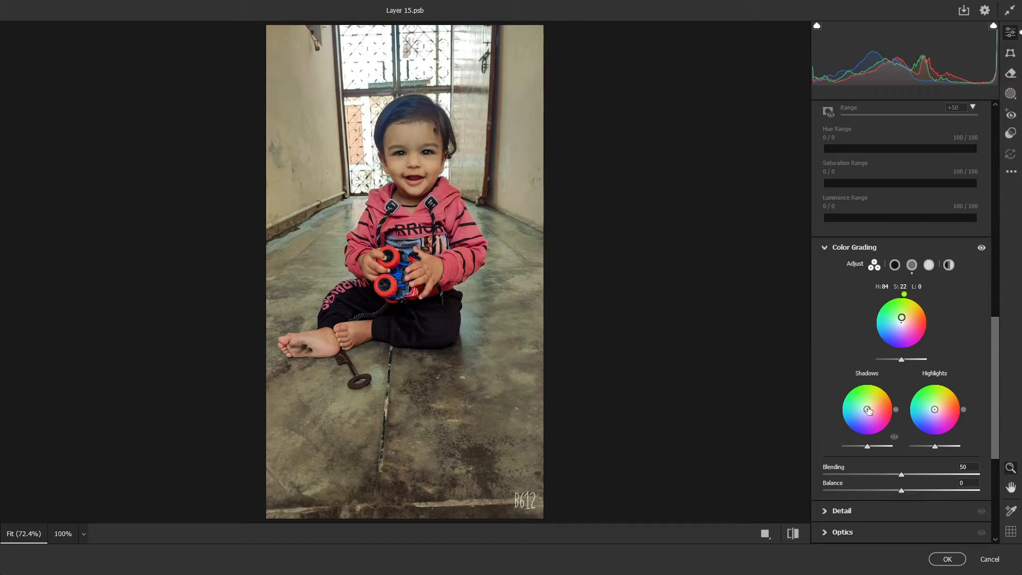
{"action": "left_click_drag", "start_coordinate": [868, 411], "coordinate": [870, 419]}
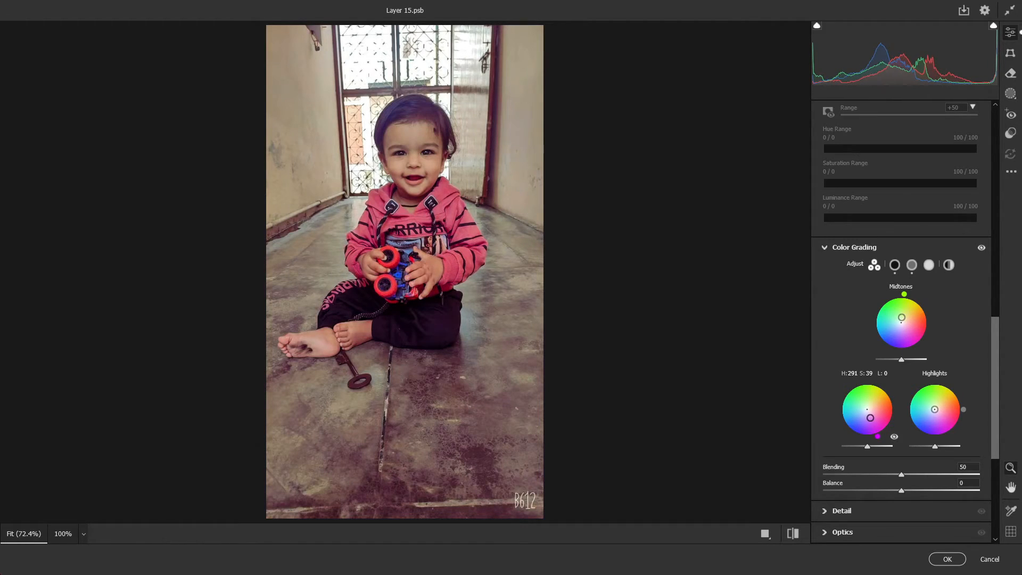
{"action": "mouse_move", "coordinate": [935, 411]}
{"action": "left_mouse_down"}
{"action": "mouse_move", "coordinate": [943, 406]}
{"action": "mouse_move", "coordinate": [919, 417]}
{"action": "mouse_move", "coordinate": [942, 404]}
{"action": "left_mouse_up"}
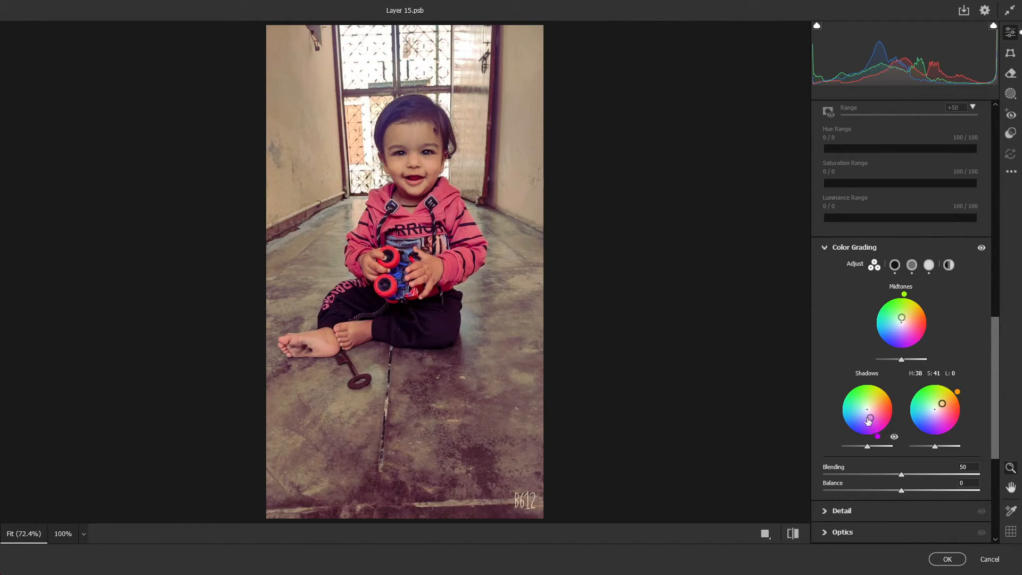
{"action": "left_click_drag", "start_coordinate": [869, 421], "coordinate": [870, 417]}
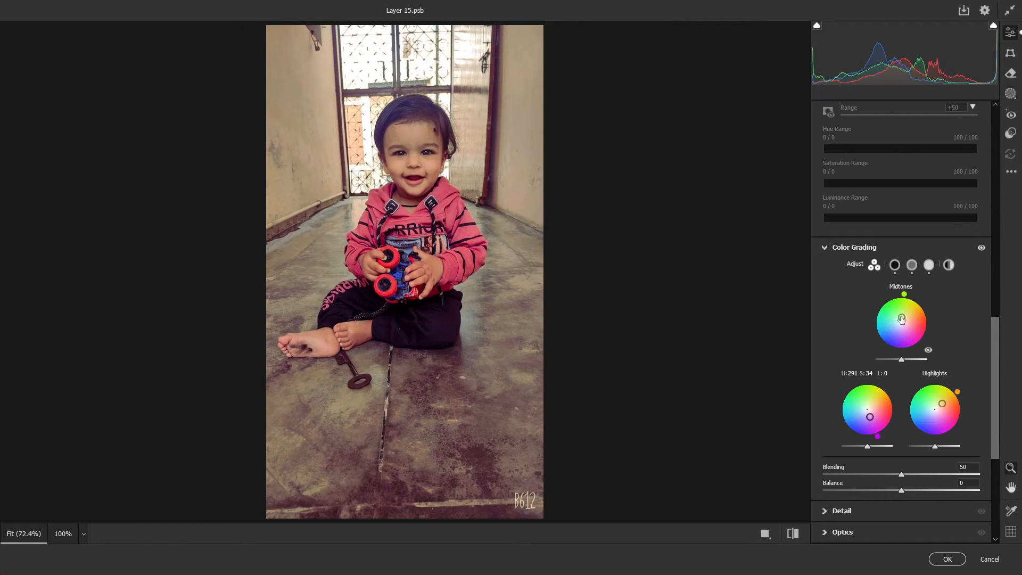
{"action": "mouse_move", "coordinate": [901, 318]}
{"action": "left_mouse_down"}
{"action": "mouse_move", "coordinate": [912, 321]}
{"action": "mouse_move", "coordinate": [913, 309]}
{"action": "mouse_move", "coordinate": [906, 315]}
{"action": "left_mouse_up"}
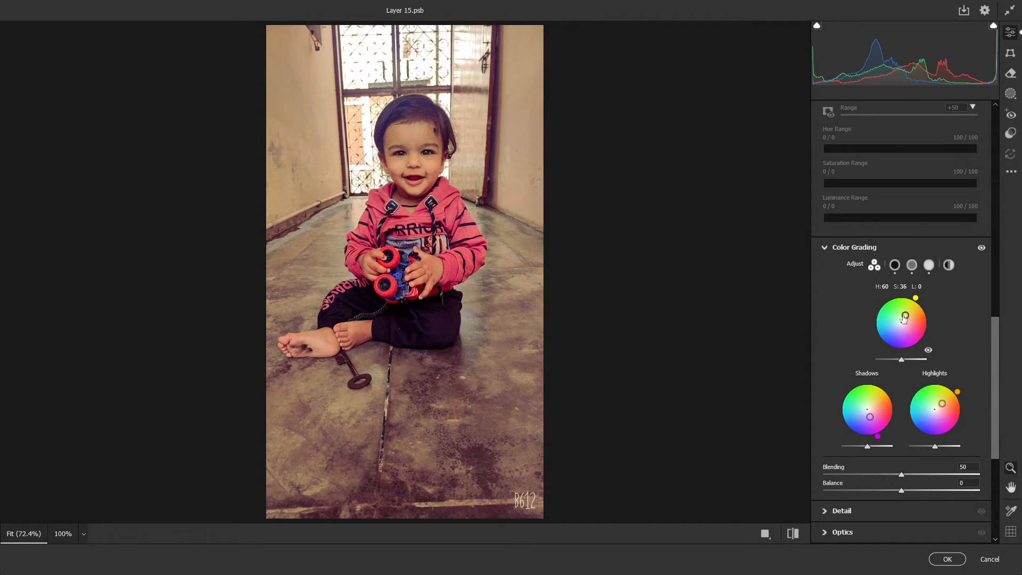
Compare the photo before and after the edits, apply the Camera Raw Filter, and save and close the smart object
{"action": "key", "text": "backslash"}
{"action": "key", "text": "backslash"}
{"action": "key", "text": "backslash"}
{"action": "key", "text": "backslash"}
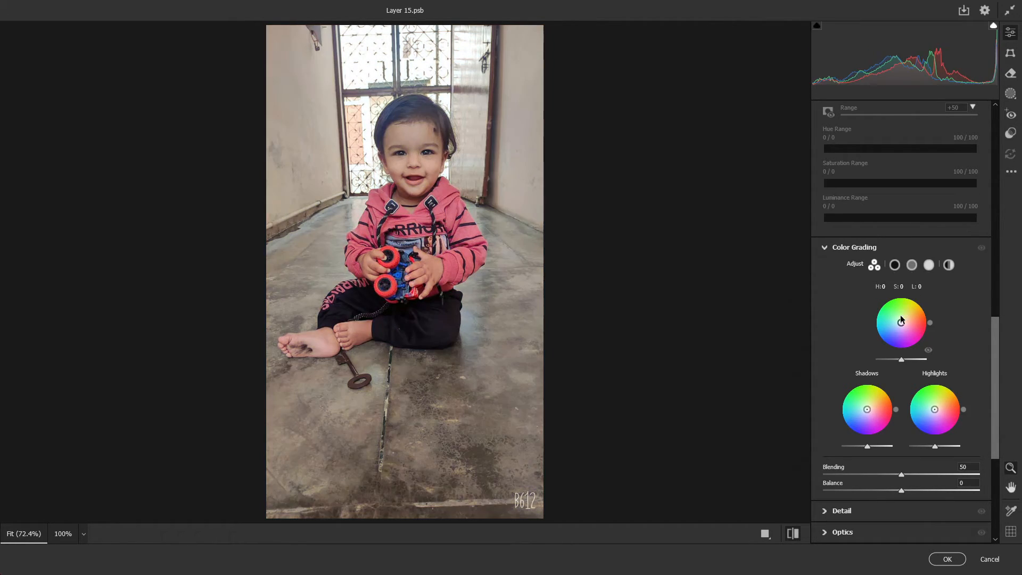
{"action": "key", "text": "backslash"}
{"action": "key", "text": "backslash"}
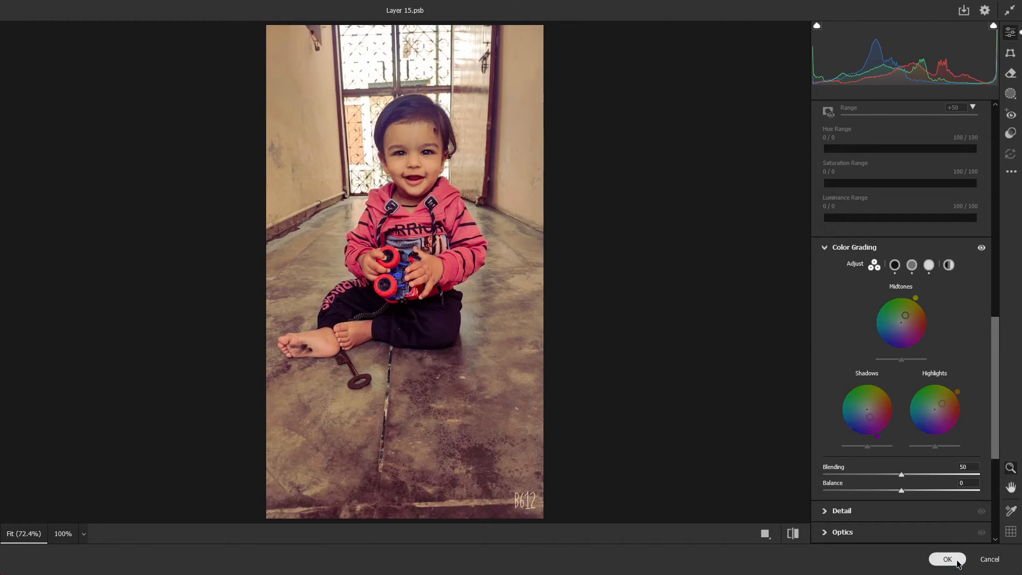
{"action": "left_click", "coordinate": [947, 559]}
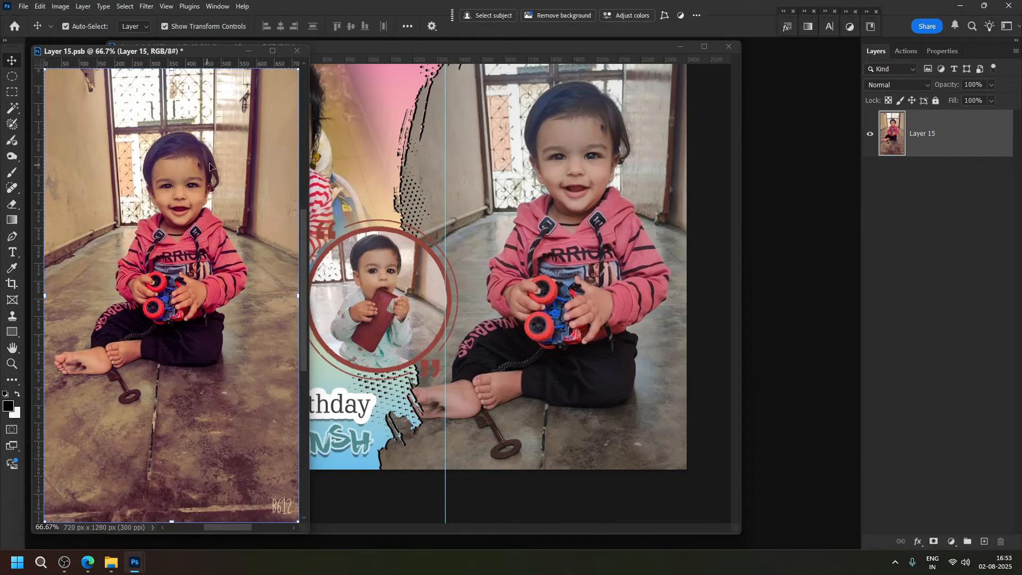
{"action": "key", "text": "ctrl+s"}
{"action": "key", "text": "ctrl+w"}
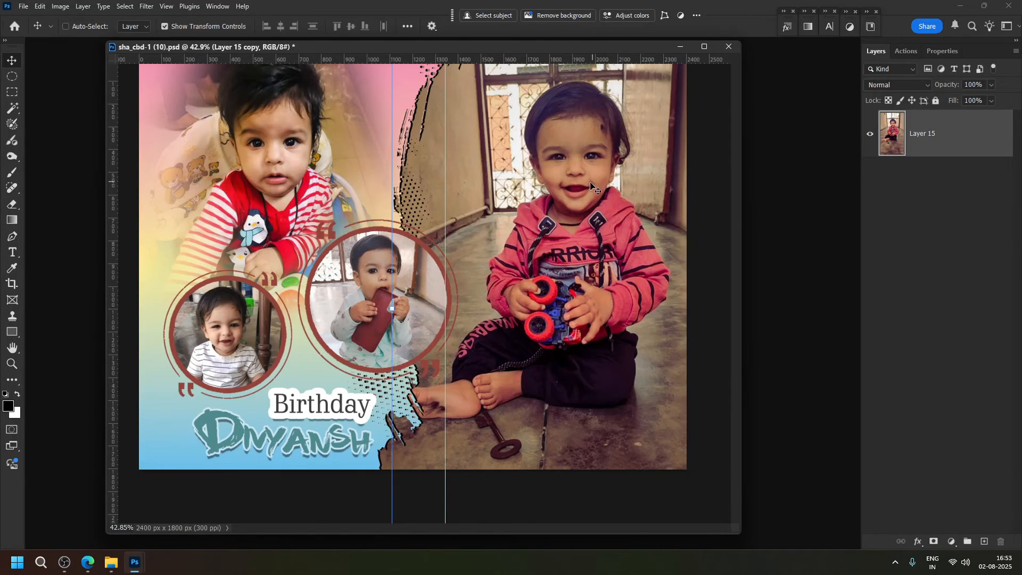
Reopen the contents of the Layer 15 copy smart object from the birthday layout
{"action": "left_click", "coordinate": [576, 188]}
{"action": "scroll", "coordinate": [578, 237], "scroll_direction": "down", "scroll_amount": 1}
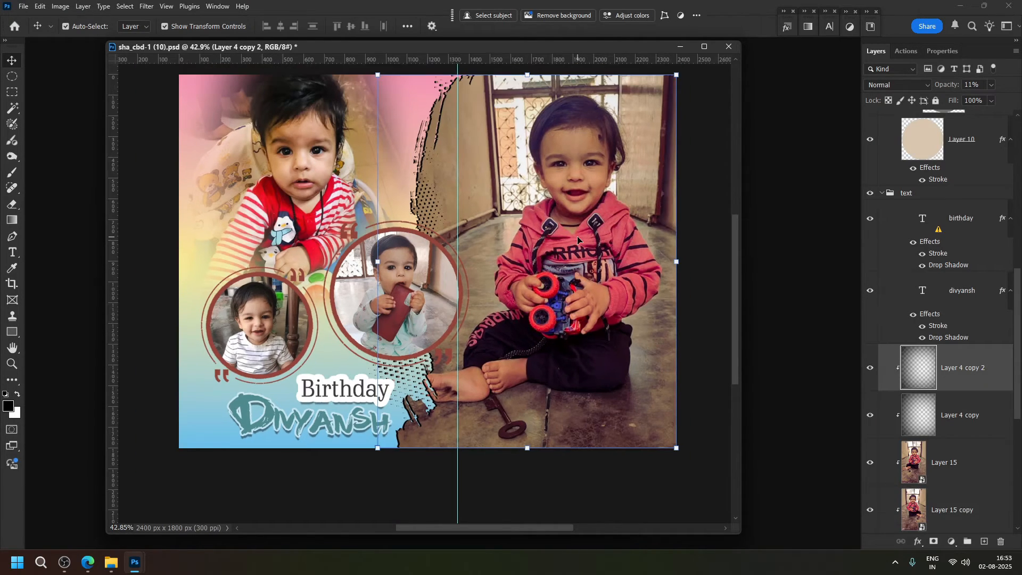
{"action": "scroll", "coordinate": [577, 235], "scroll_direction": "up", "scroll_amount": 1}
{"action": "left_click", "coordinate": [959, 501]}
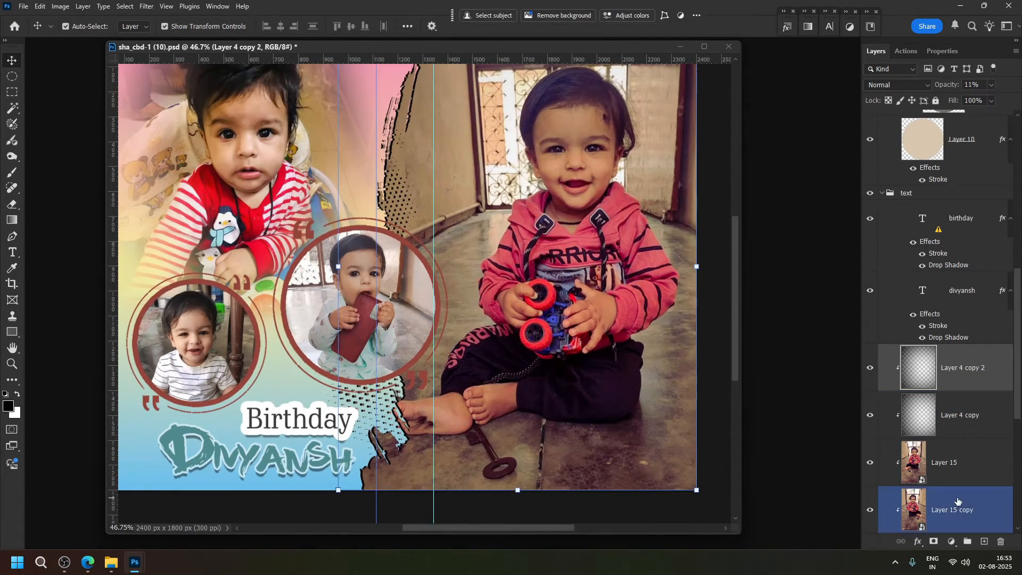
{"action": "double_click", "coordinate": [939, 497]}
{"action": "key", "text": "Escape"}
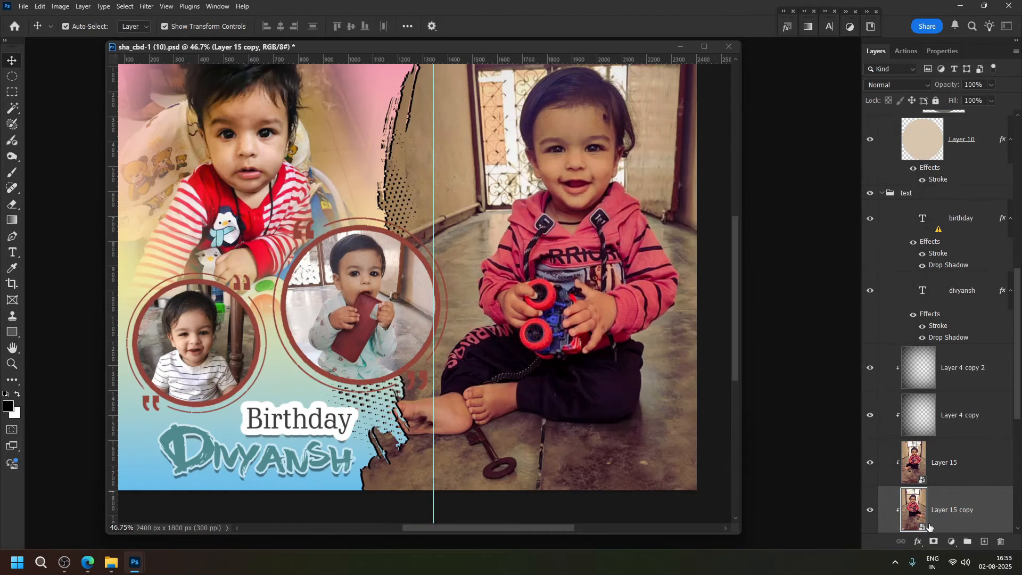
{"action": "double_click", "coordinate": [919, 517]}
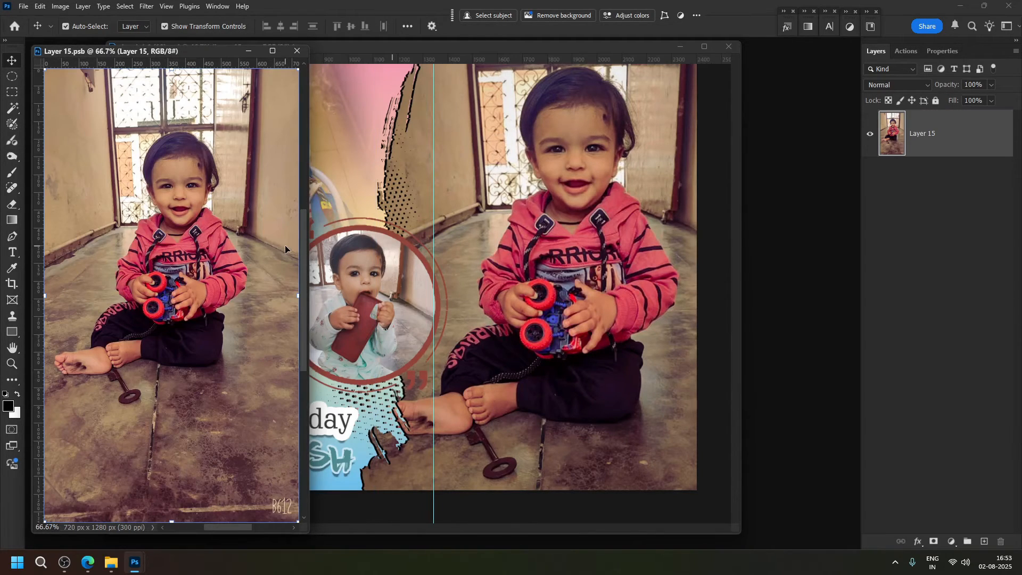
Brighten the photo with Levels by setting the white input level to 219, and save and close the smart object
{"action": "key", "text": "ctrl+l"}
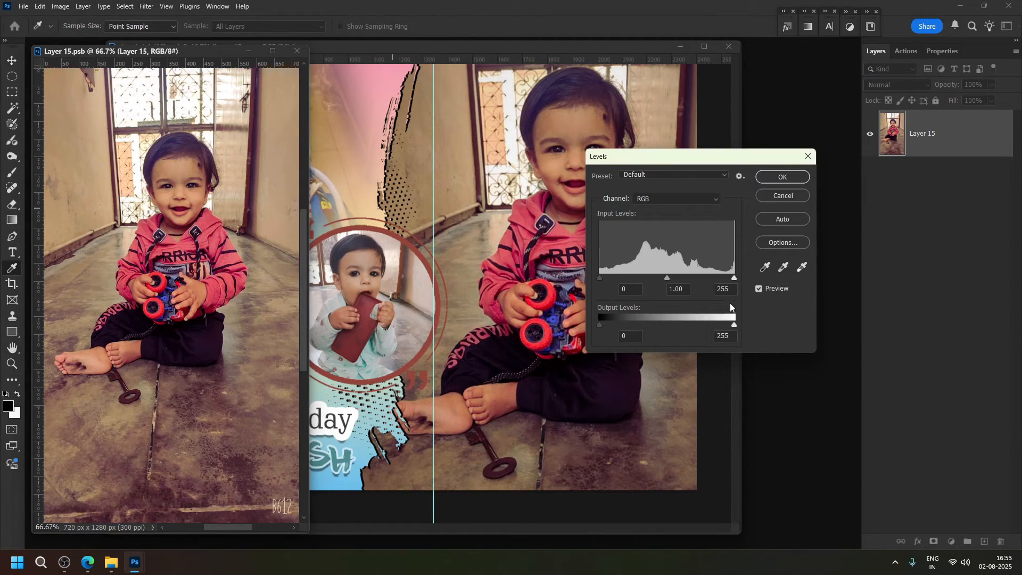
{"action": "left_click_drag", "start_coordinate": [735, 278], "coordinate": [715, 278]}
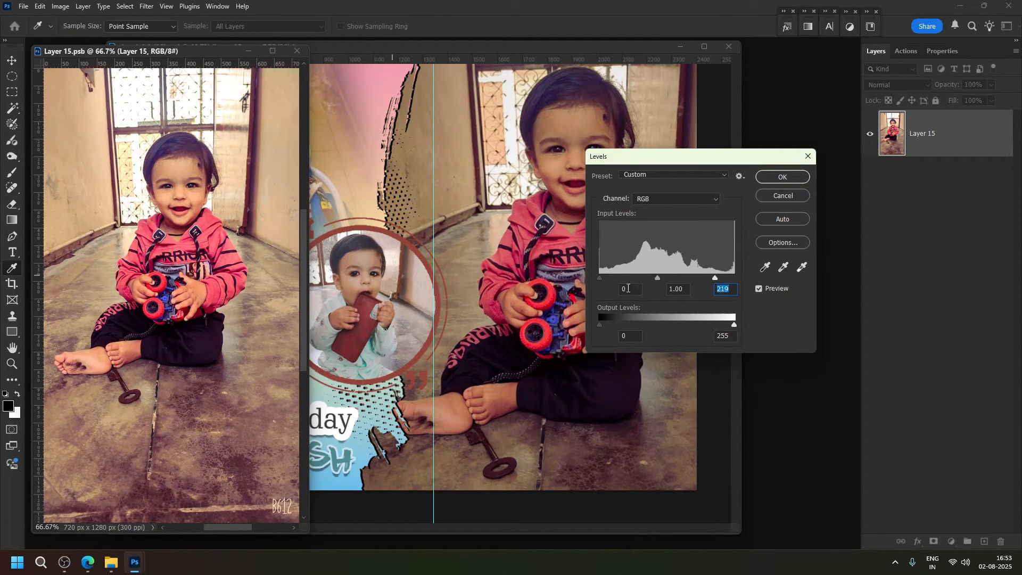
{"action": "left_click", "coordinate": [783, 178]}
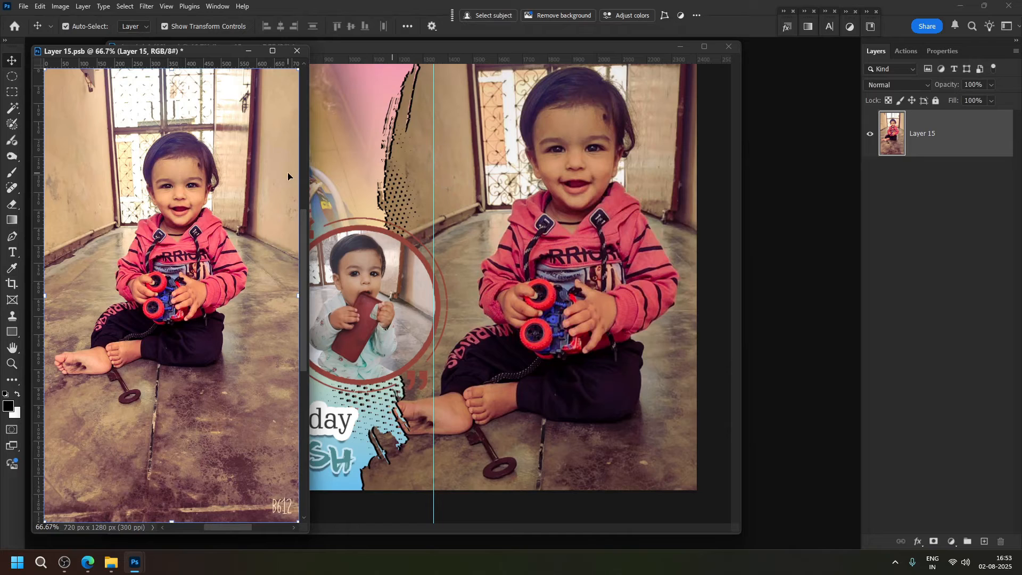
{"action": "key", "text": "ctrl+s"}
{"action": "key", "text": "ctrl+w"}
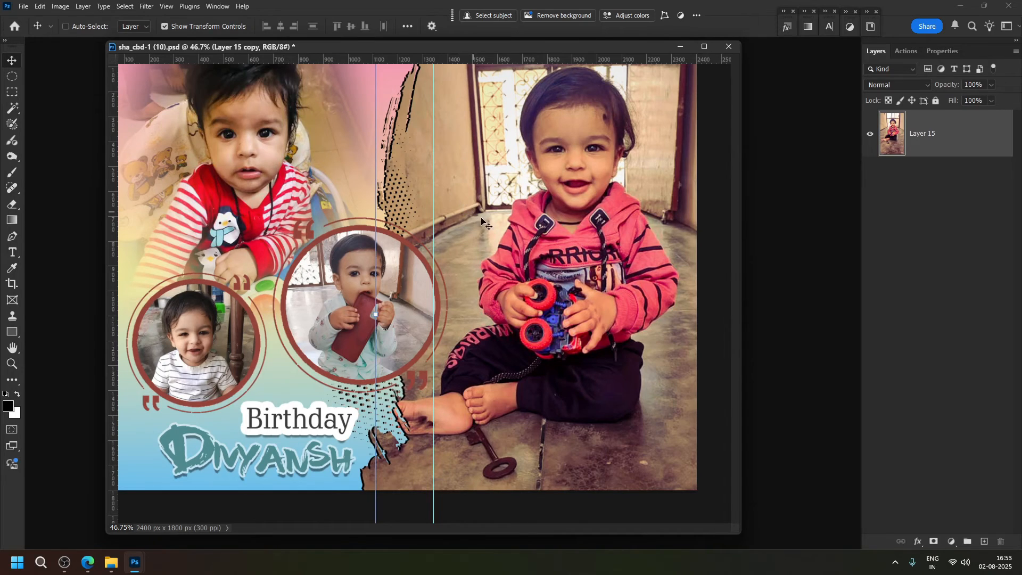
{"action": "left_click", "coordinate": [357, 281]}
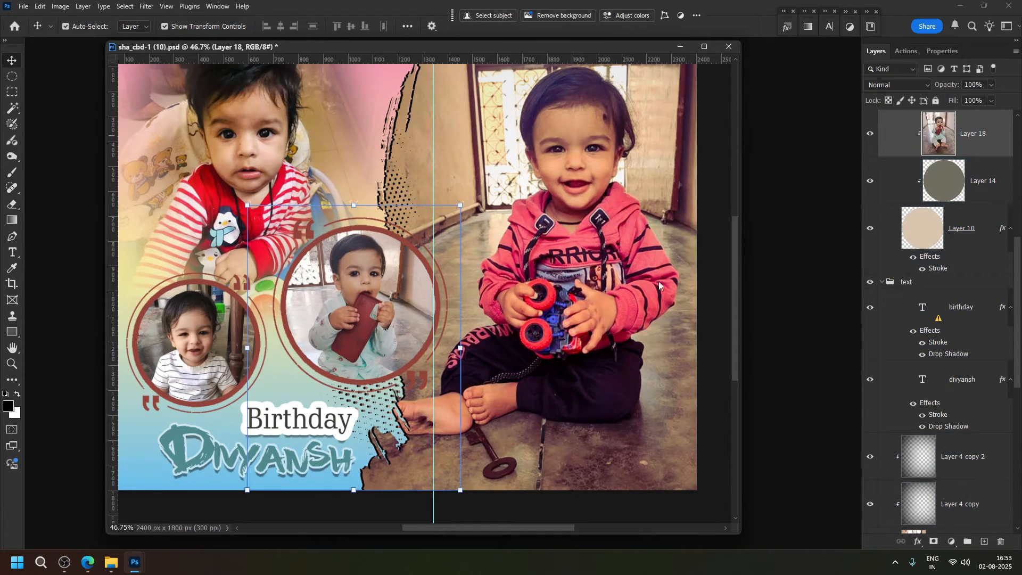
{"action": "key", "text": "ctrl"}
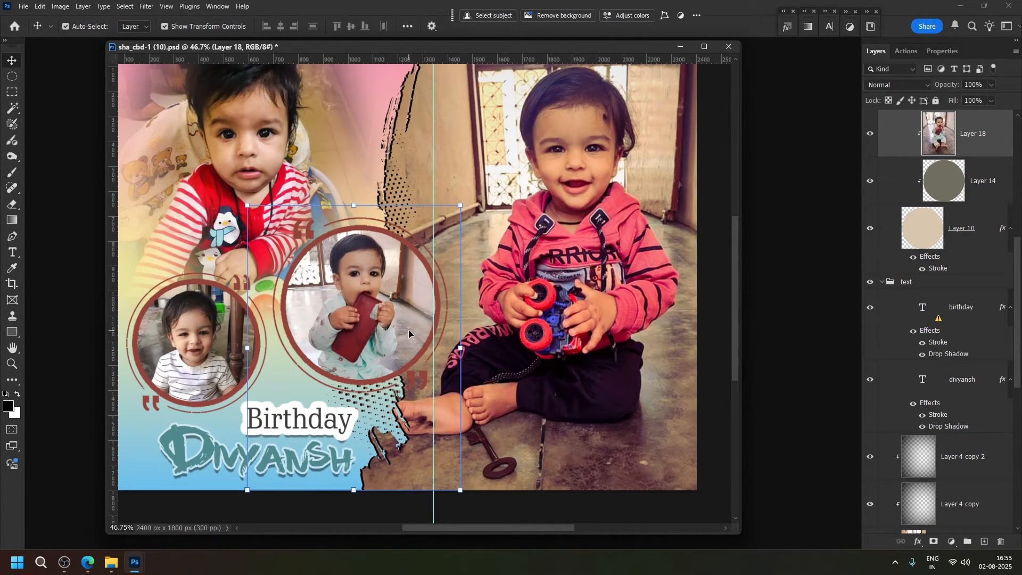
{"action": "left_click", "coordinate": [165, 343], "text": "ctrl"}
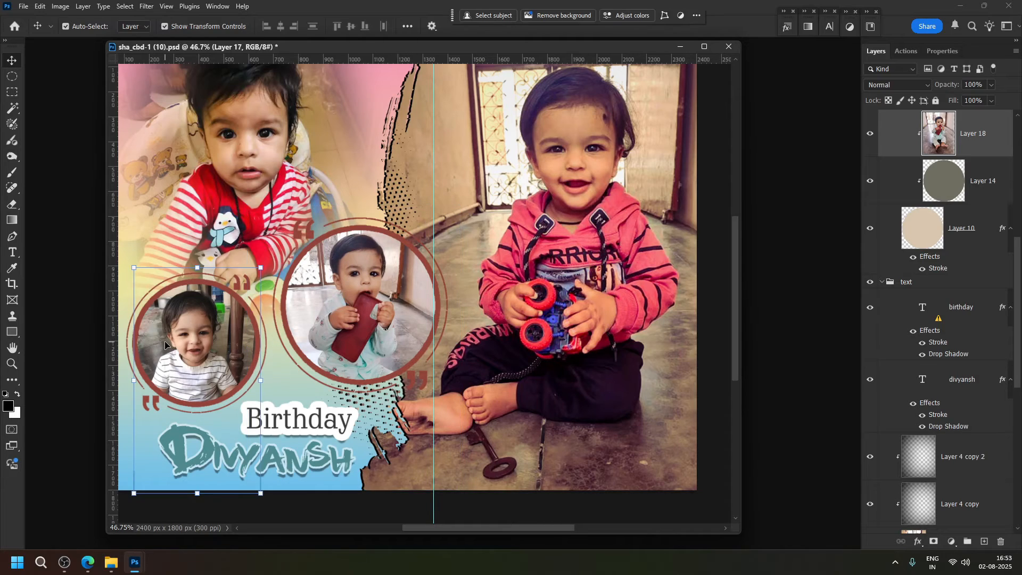
{"action": "key", "text": "ctrl"}
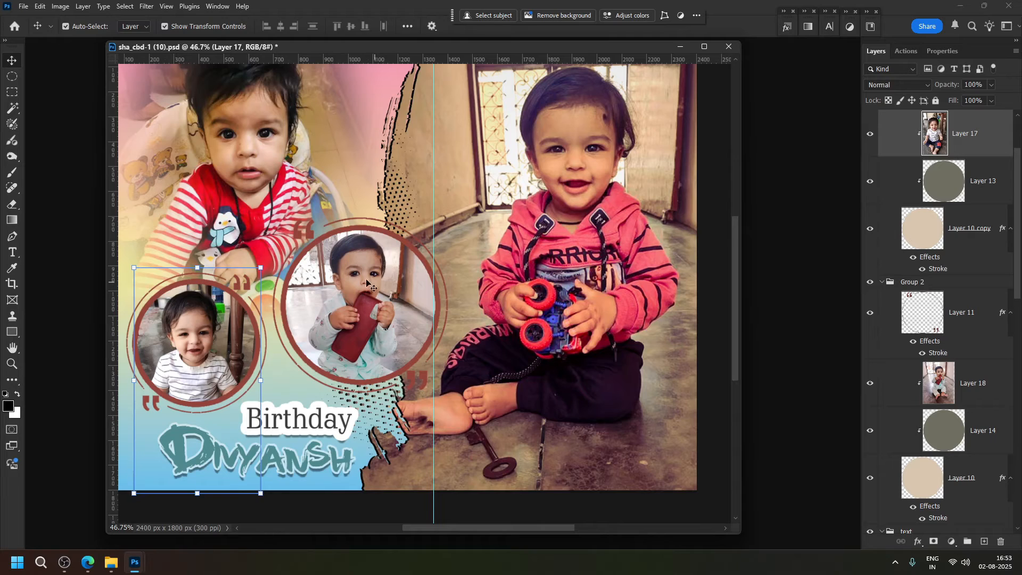
Open the Layer 16 smart object of the child in red stripes and brighten its luminosity-selected highlights by slightly raising the Curves midpoint
{"action": "left_click", "coordinate": [297, 161]}
{"action": "scroll", "coordinate": [969, 414], "scroll_direction": "down", "scroll_amount": 1}
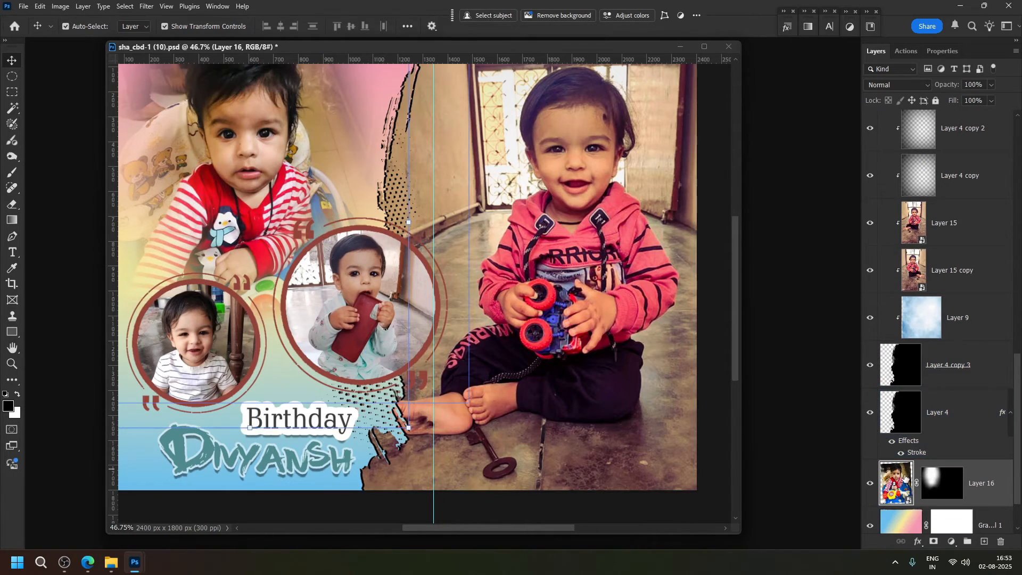
{"action": "double_click", "coordinate": [906, 478]}
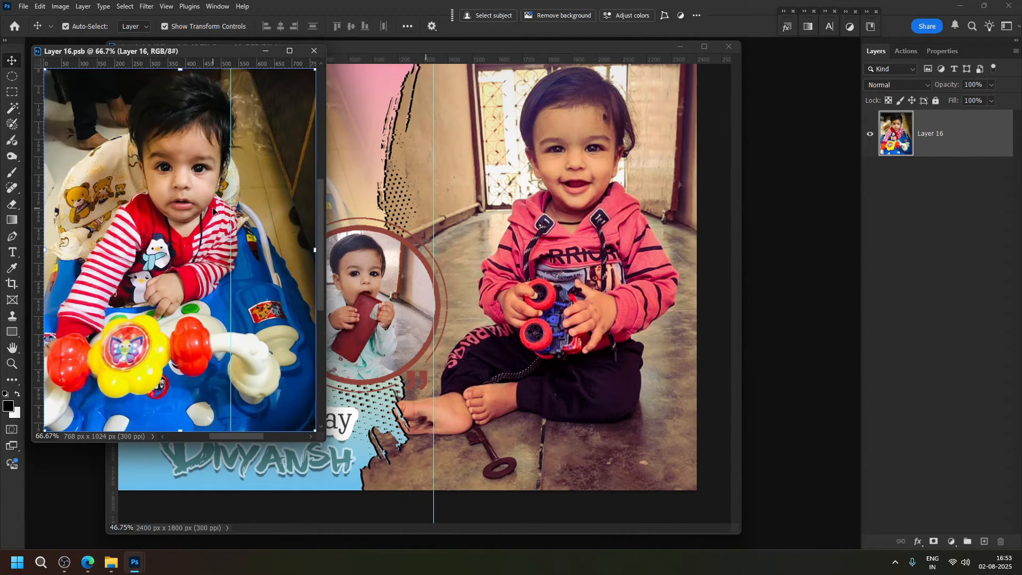
{"action": "key", "text": "ctrl+alt+2"}
{"action": "key", "text": "ctrl+m"}
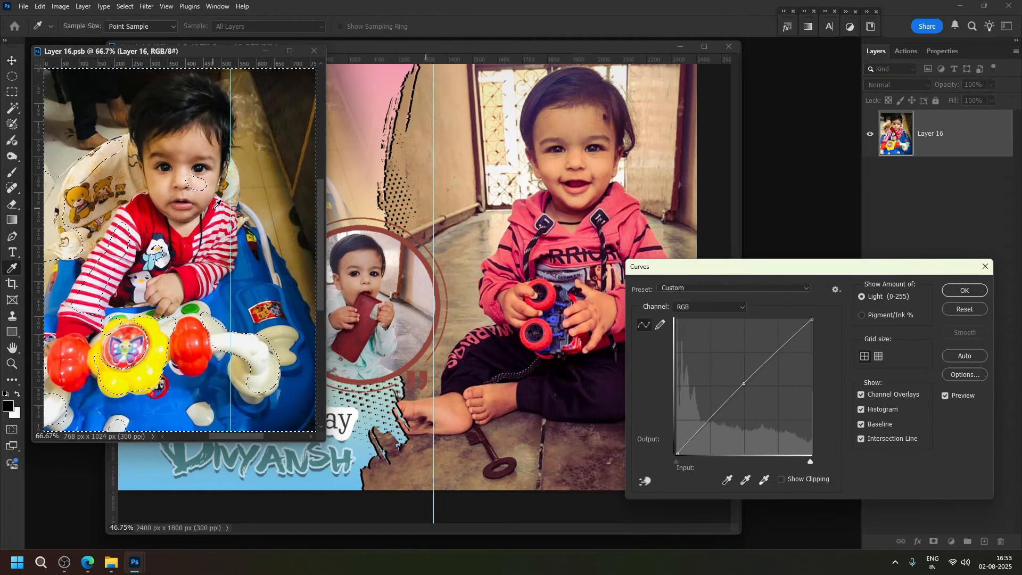
{"action": "left_click_drag", "start_coordinate": [744, 388], "coordinate": [742, 377]}
{"action": "key", "text": "Return"}
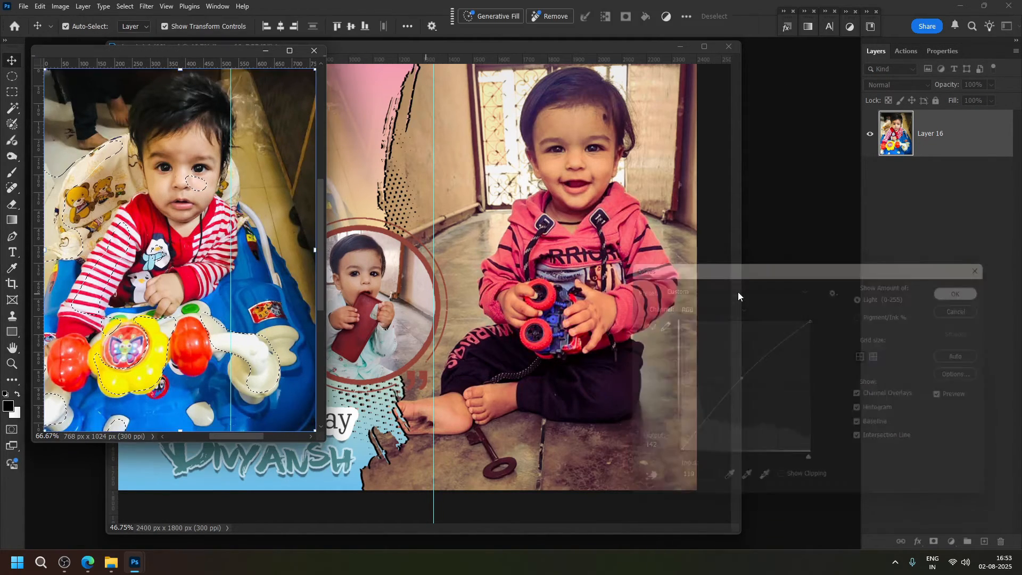
Deselect the highlights in the Layer 16 photo, check the child's face up close, and save and close the smart object
{"action": "key", "text": "ctrl+h"}
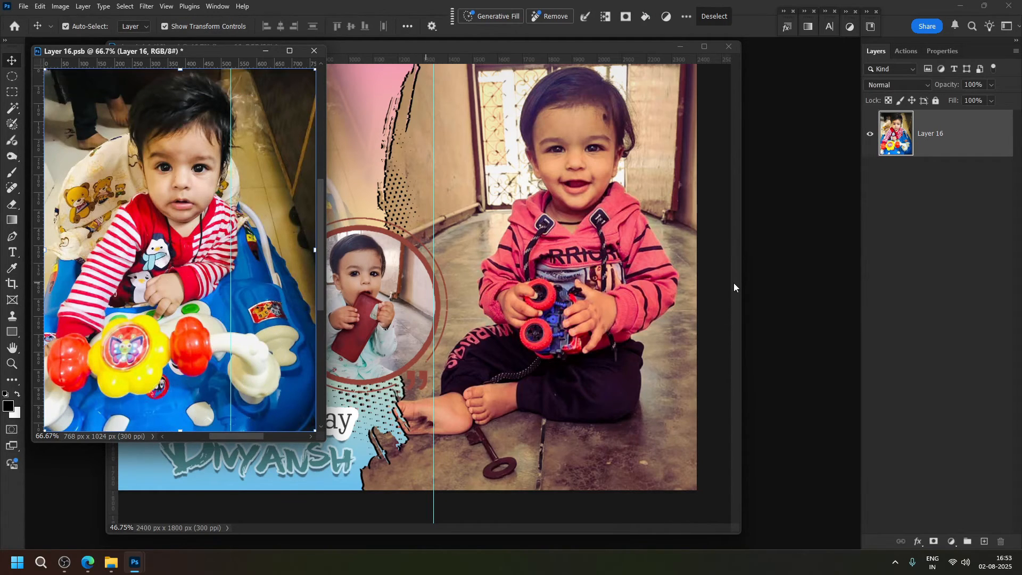
{"action": "key", "text": "ctrl+d"}
{"action": "scroll", "coordinate": [214, 246], "scroll_direction": "up", "scroll_amount": 5}
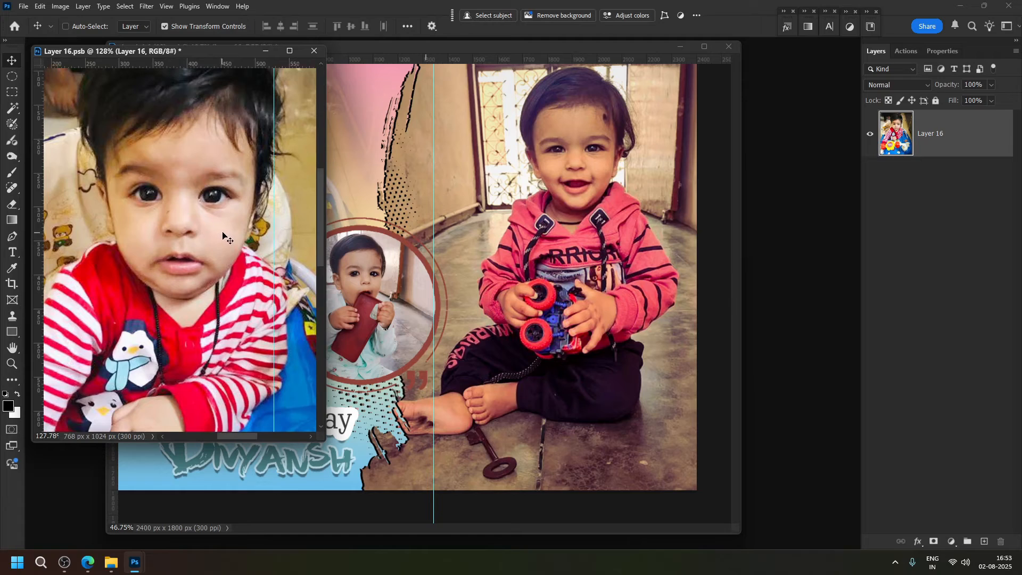
{"action": "key", "text": "ctrl+s"}
{"action": "key", "text": "ctrl+w"}
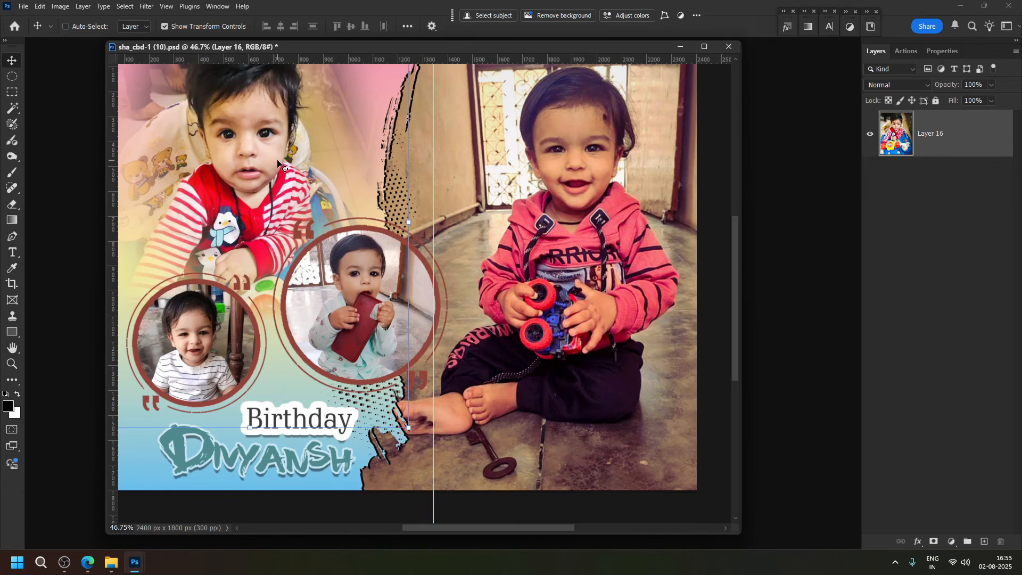
Select the Layer 16 photo of the child in red stripes and set its blend mode to Overlay
{"action": "right_click", "coordinate": [246, 144], "text": "ctrl"}
{"action": "left_click", "coordinate": [263, 150]}
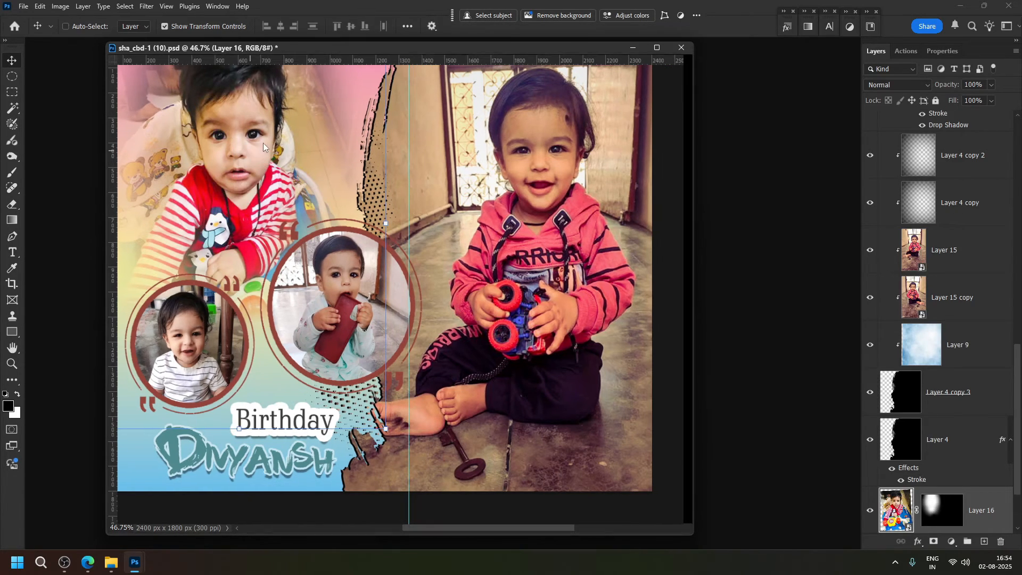
{"action": "scroll", "coordinate": [979, 402], "scroll_direction": "down", "scroll_amount": 2}
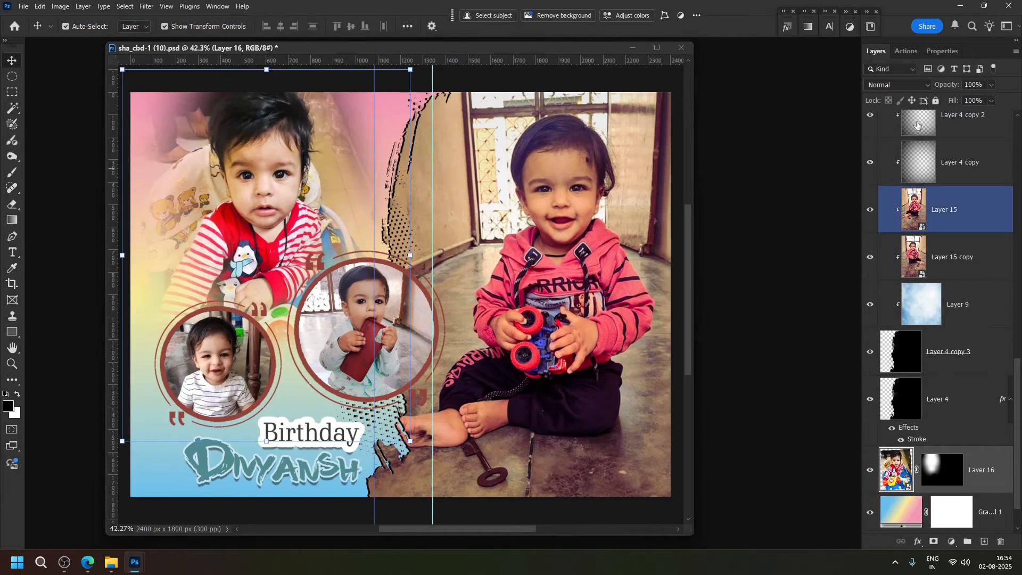
{"action": "left_click", "coordinate": [899, 84]}
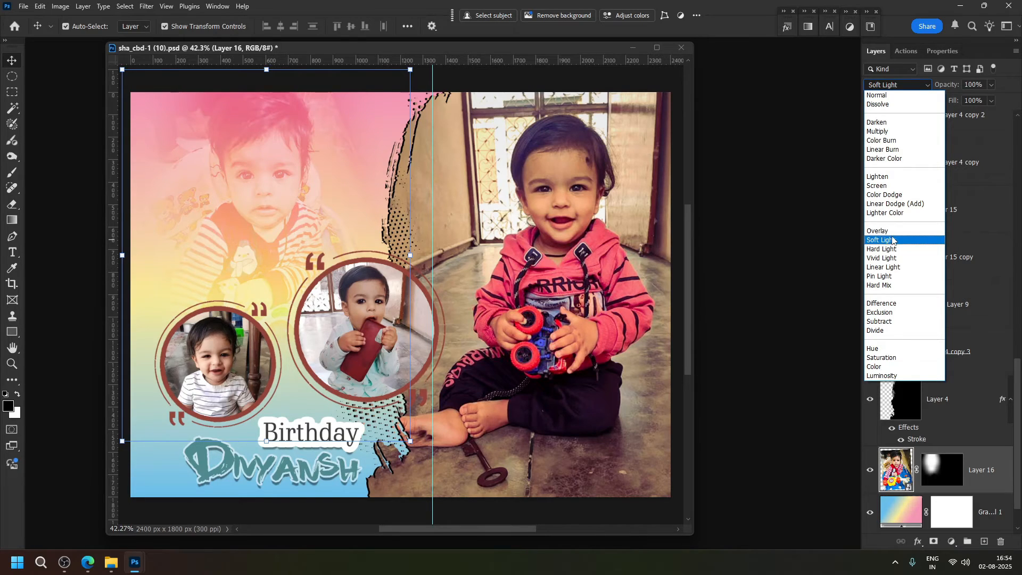
{"action": "left_click", "coordinate": [892, 231]}
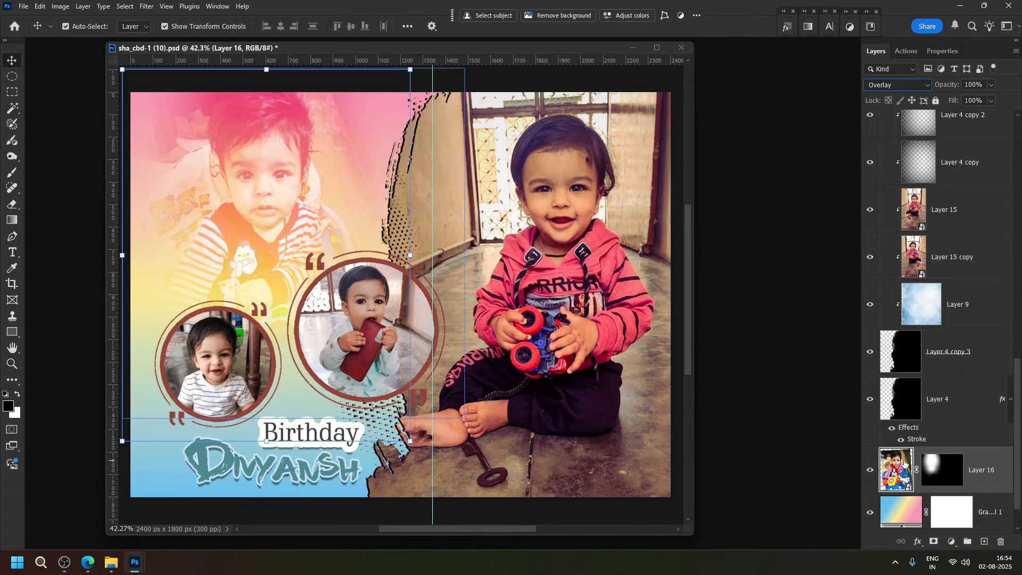
Duplicate the Layer 16 photo and set the copy's blend mode to Soft Light
{"action": "key", "text": "ctrl+j"}
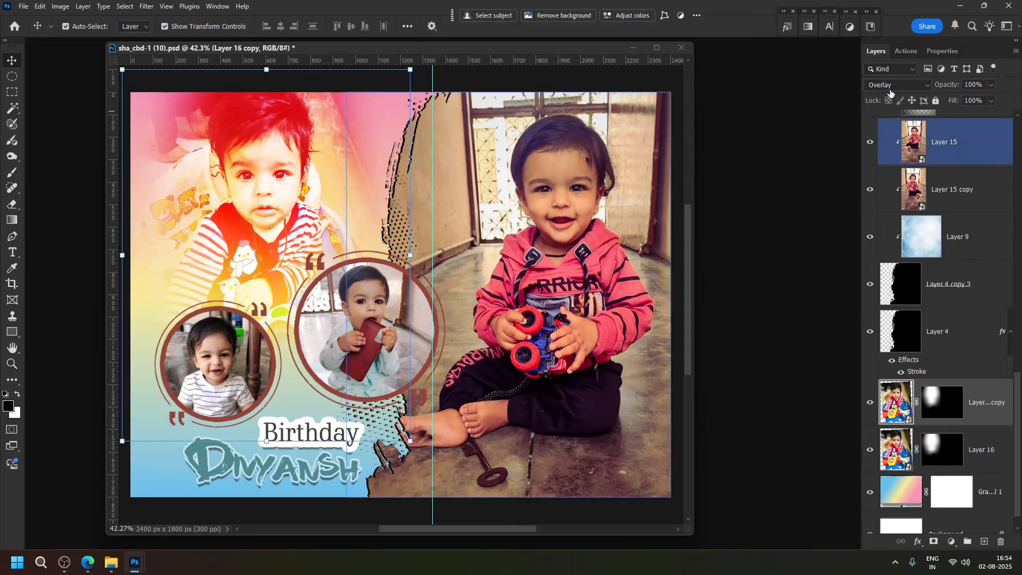
{"action": "left_click", "coordinate": [891, 85]}
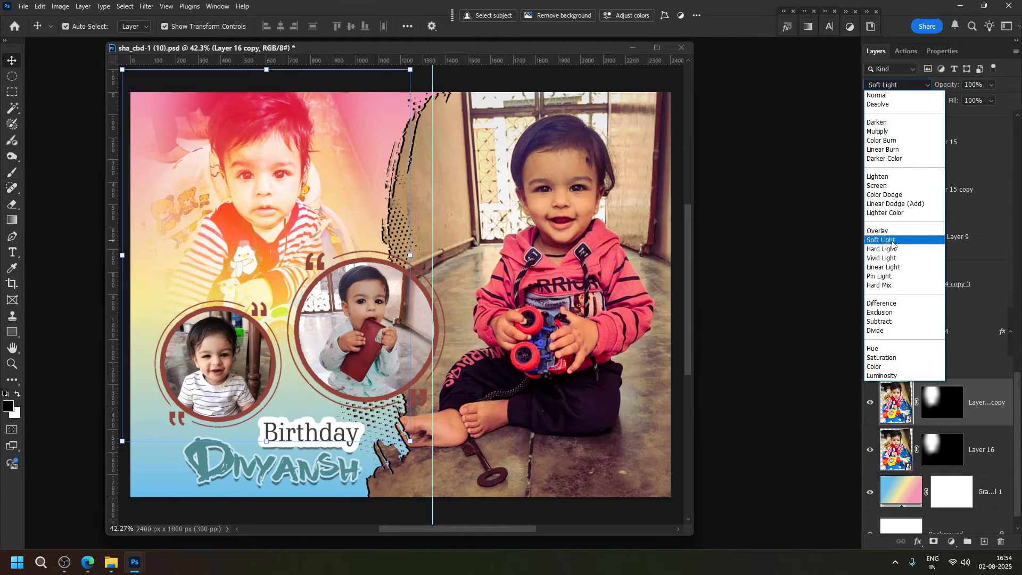
{"action": "left_click", "coordinate": [893, 240]}
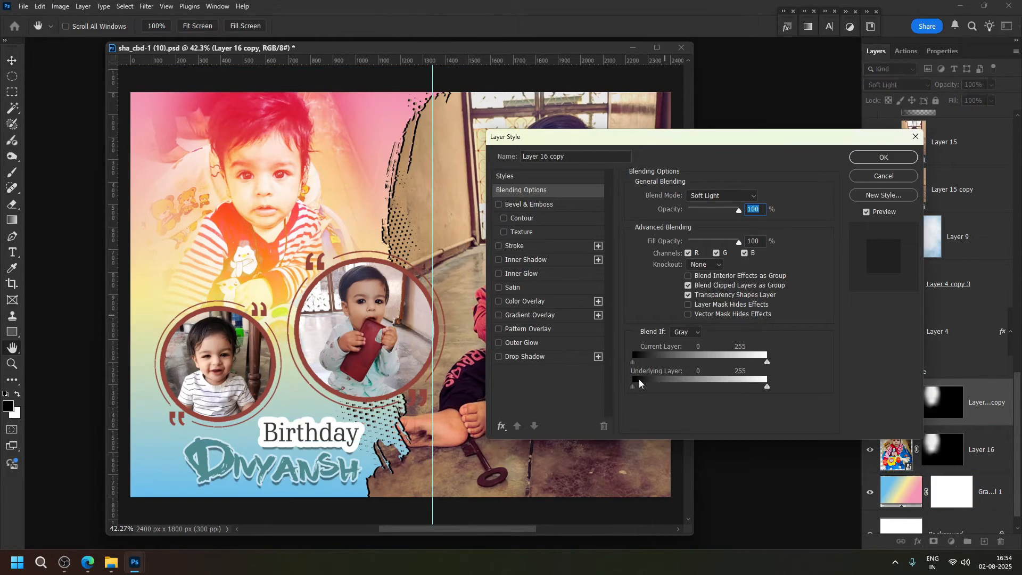
Raise the black point of the underlying layer in the Blend If settings of Layer 16 copy and check the layout
{"action": "left_click_drag", "start_coordinate": [633, 387], "coordinate": [750, 387]}
{"action": "left_click", "coordinate": [883, 157]}
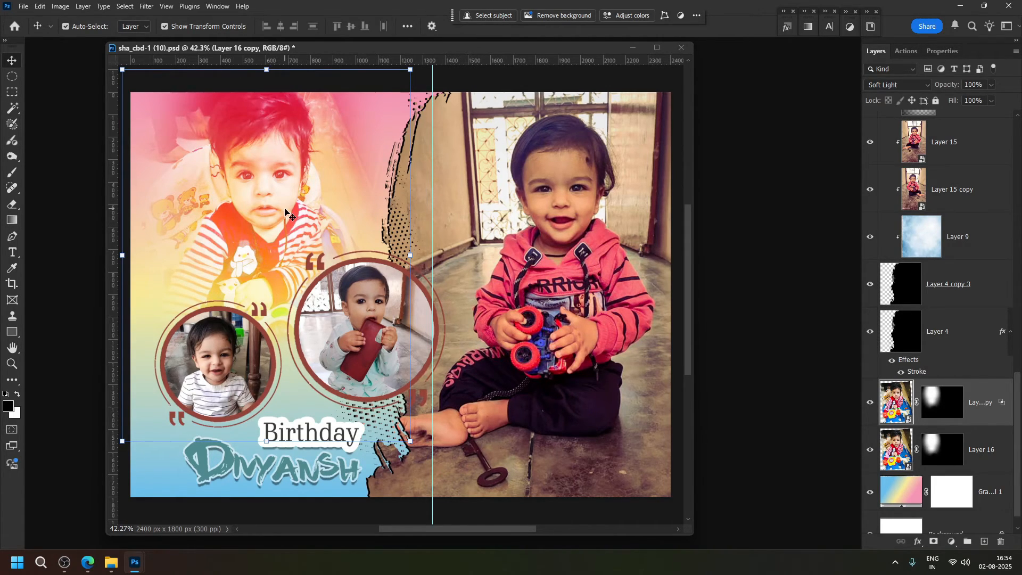
{"action": "key", "text": "ctrl"}
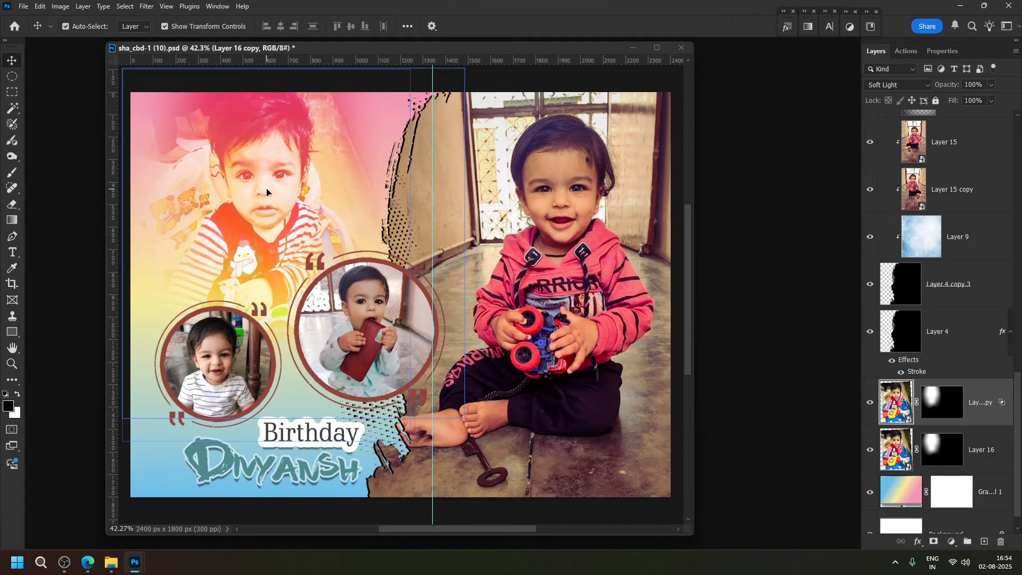
{"action": "scroll", "coordinate": [358, 367], "scroll_direction": "down", "scroll_amount": 3}
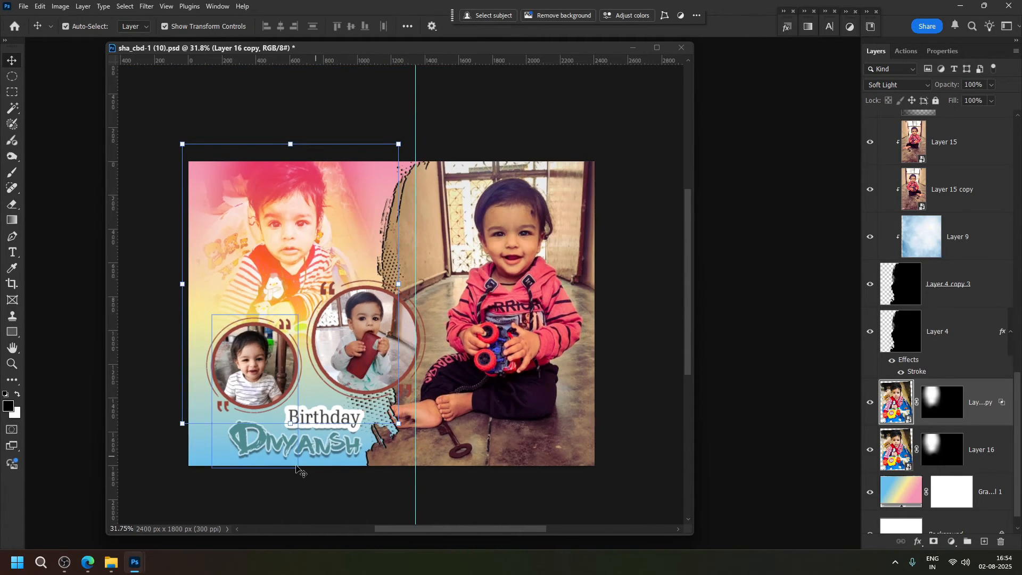
Change the colour of the child's name text to a dark teal
{"action": "scroll", "coordinate": [297, 464], "scroll_direction": "up", "scroll_amount": 5}
{"action": "left_click", "coordinate": [343, 393]}
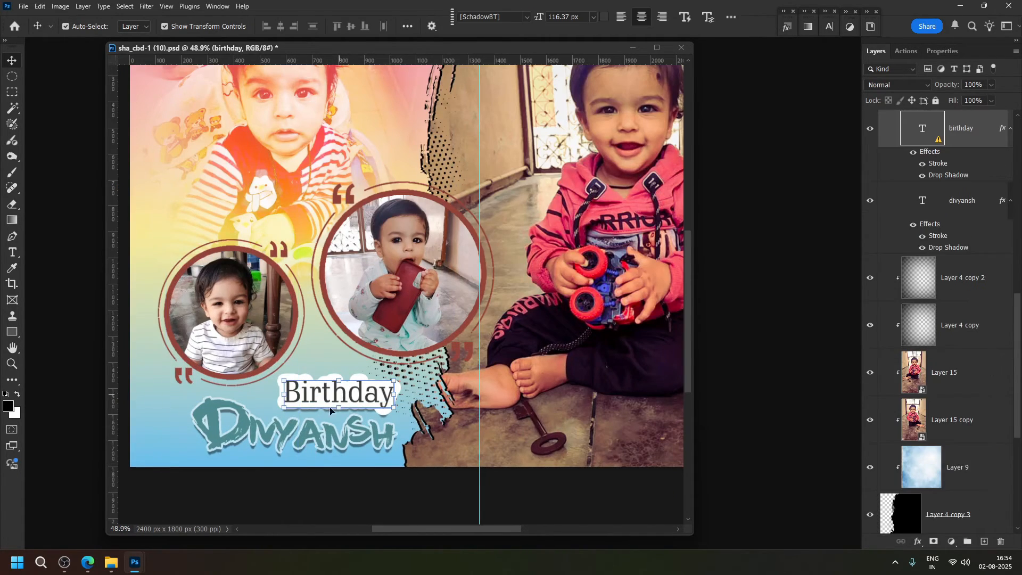
{"action": "left_click", "coordinate": [331, 435]}
{"action": "left_click", "coordinate": [331, 435]}
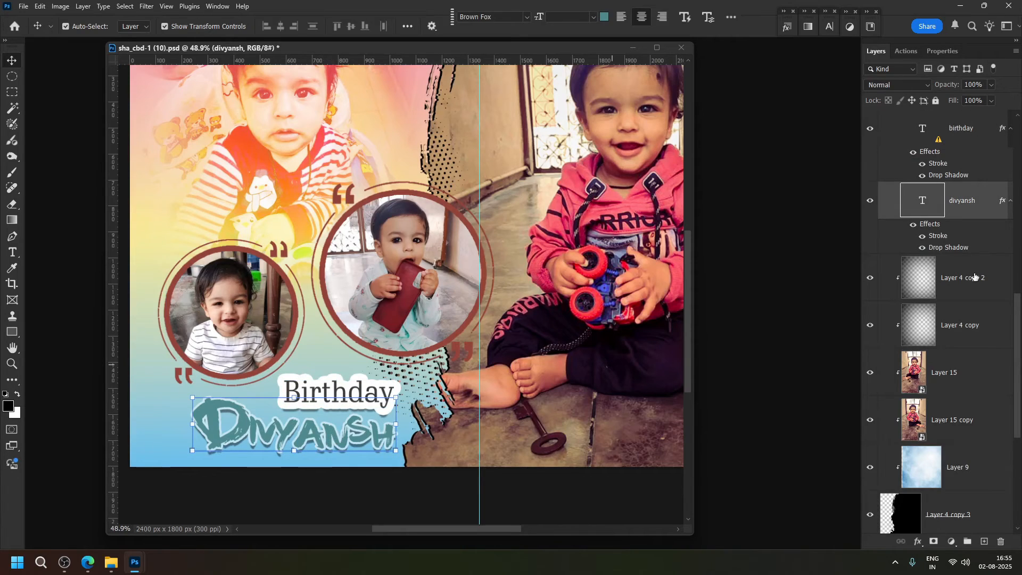
{"action": "left_click", "coordinate": [605, 18]}
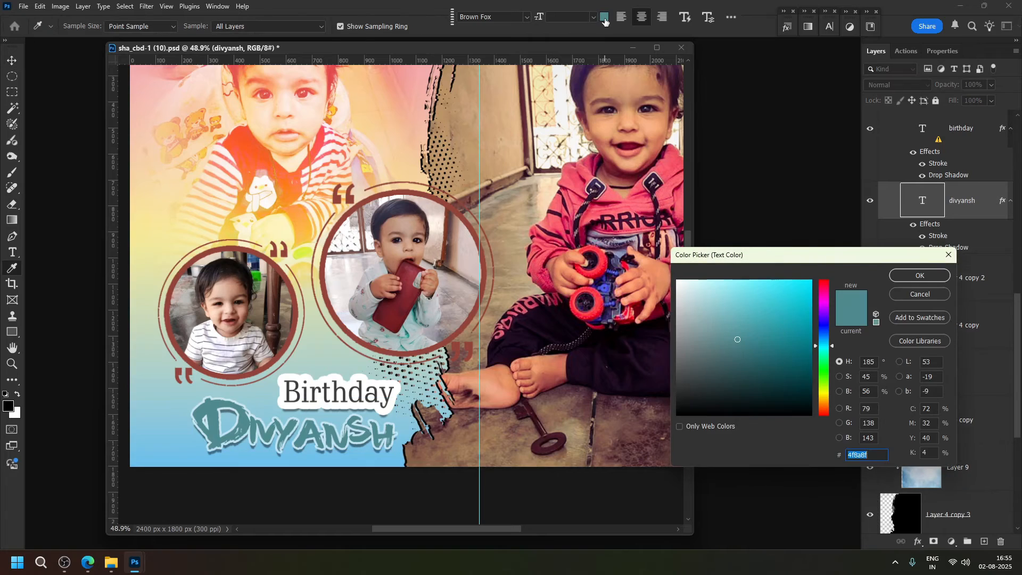
{"action": "left_click", "coordinate": [812, 281]}
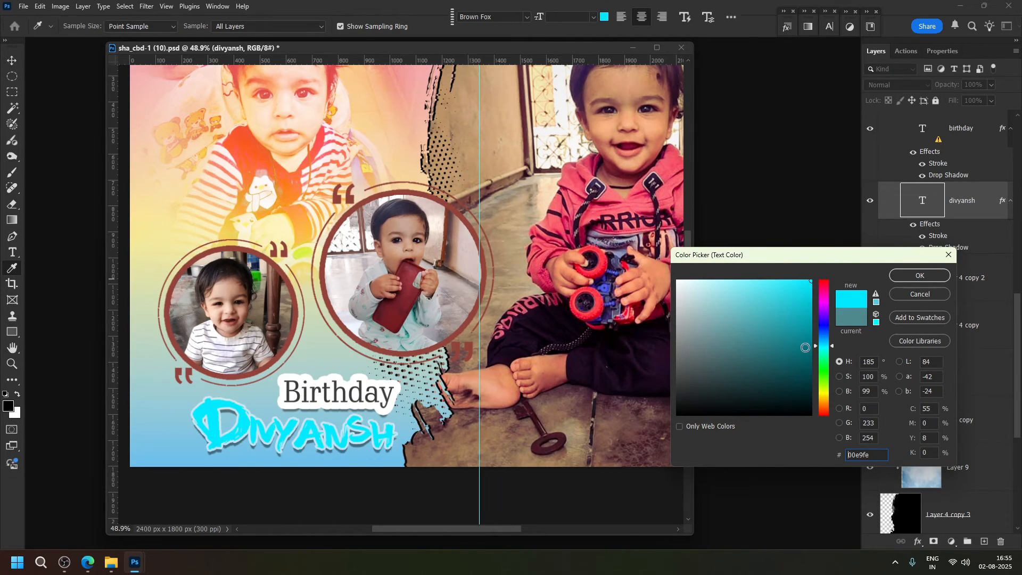
{"action": "left_click", "coordinate": [805, 348]}
{"action": "left_click", "coordinate": [788, 374]}
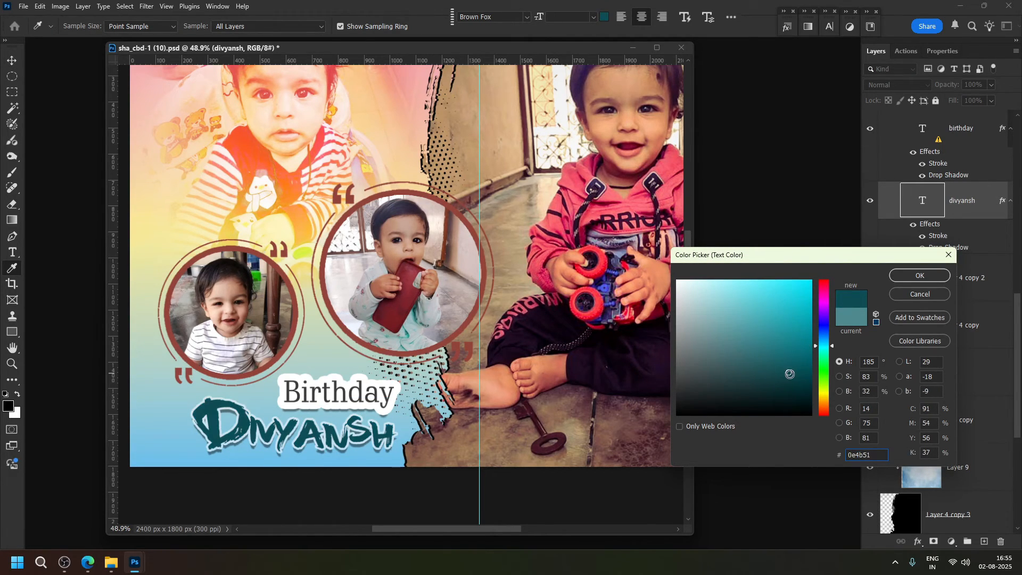
{"action": "left_click", "coordinate": [787, 375]}
{"action": "left_click", "coordinate": [796, 376]}
{"action": "left_click", "coordinate": [803, 370]}
{"action": "left_click", "coordinate": [804, 374]}
{"action": "left_click", "coordinate": [805, 373]}
{"action": "left_click", "coordinate": [920, 275]}
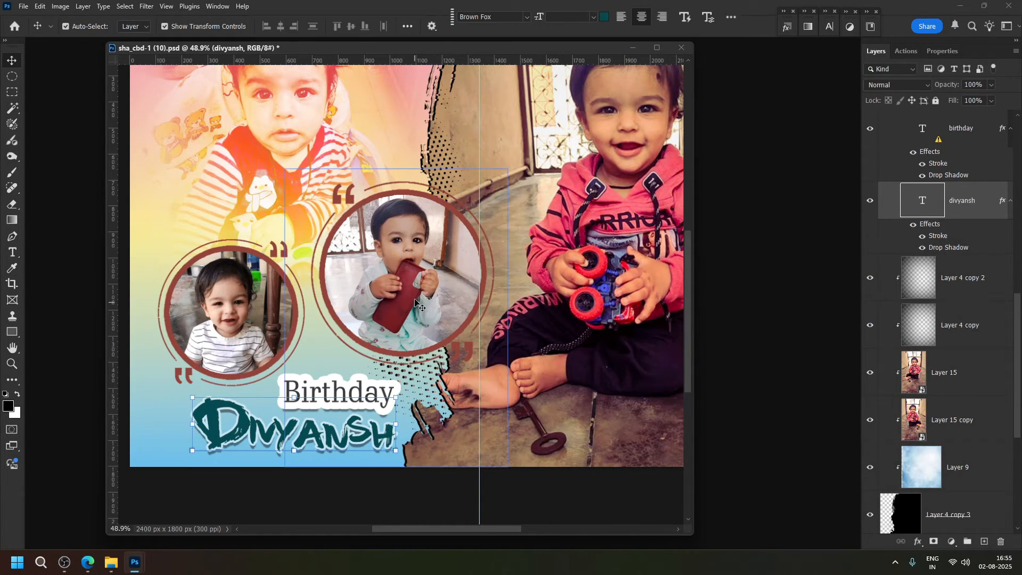
Nudge the child's name text slightly up toward the Birthday text
{"action": "key", "text": "Up"}
{"action": "key", "text": "Up"}
{"action": "key", "text": "Up"}
{"action": "key", "text": "Up"}
{"action": "key", "text": "Up"}
{"action": "key", "text": "Up"}
{"action": "key", "text": "Up"}
{"action": "key", "text": "Up"}
{"action": "key", "text": "Up"}
{"action": "key", "text": "Up"}
{"action": "key", "text": "Up"}
{"action": "key", "text": "Up"}
{"action": "key", "text": "Up"}
{"action": "key", "text": "Up"}
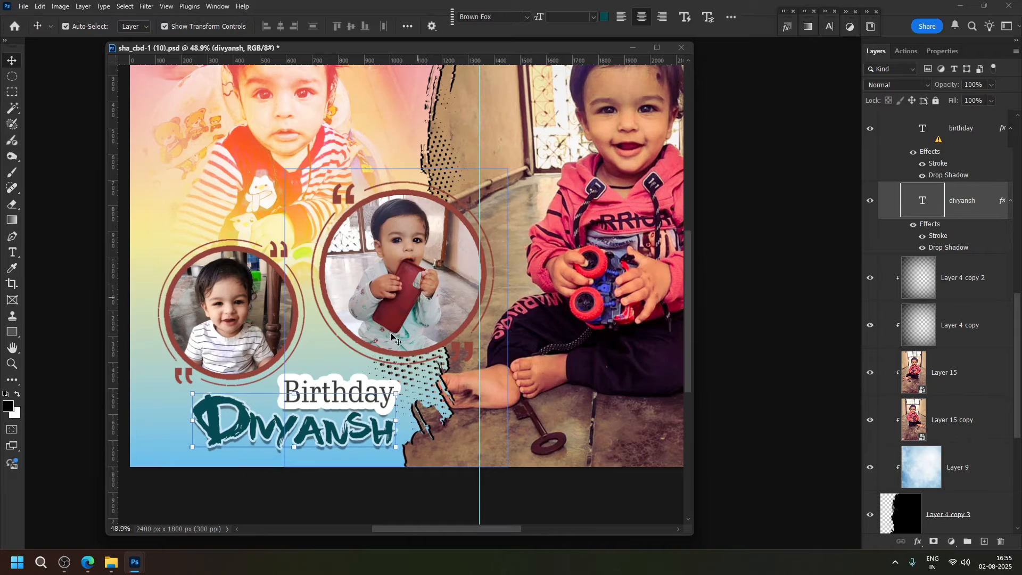
Nudge the Birthday text slightly up, away from the child's name
{"action": "left_click", "coordinate": [952, 132]}
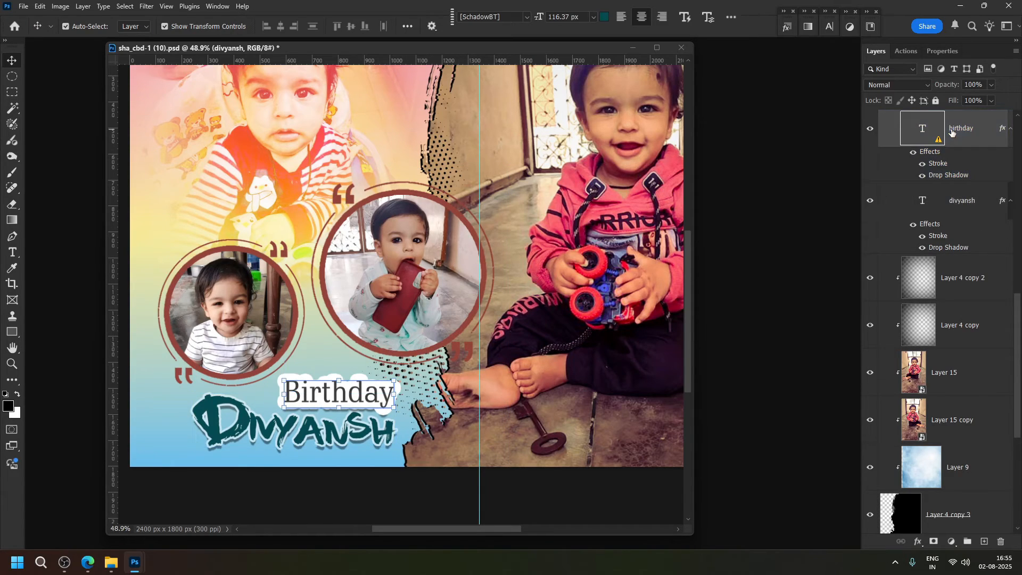
{"action": "key", "text": "Up"}
{"action": "key", "text": "Up"}
{"action": "key", "text": "Up"}
{"action": "key", "text": "Up"}
{"action": "key", "text": "Up"}
{"action": "key", "text": "Up"}
{"action": "key", "text": "Up"}
{"action": "key", "text": "Up"}
{"action": "key", "text": "Up"}
{"action": "key", "text": "Up"}
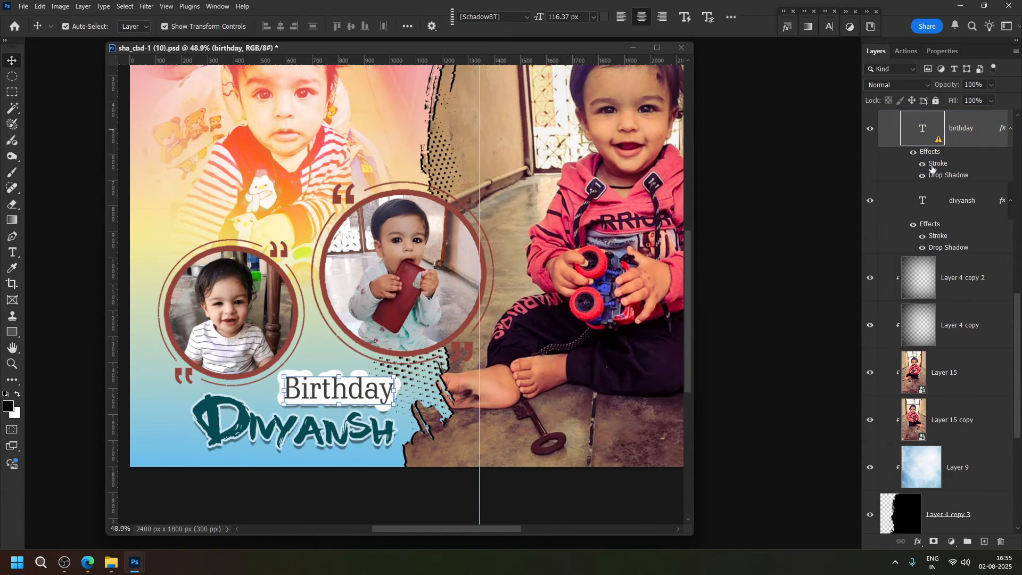
Set the white outside stroke of the Birthday text to 20 px
{"action": "double_click", "coordinate": [900, 164]}
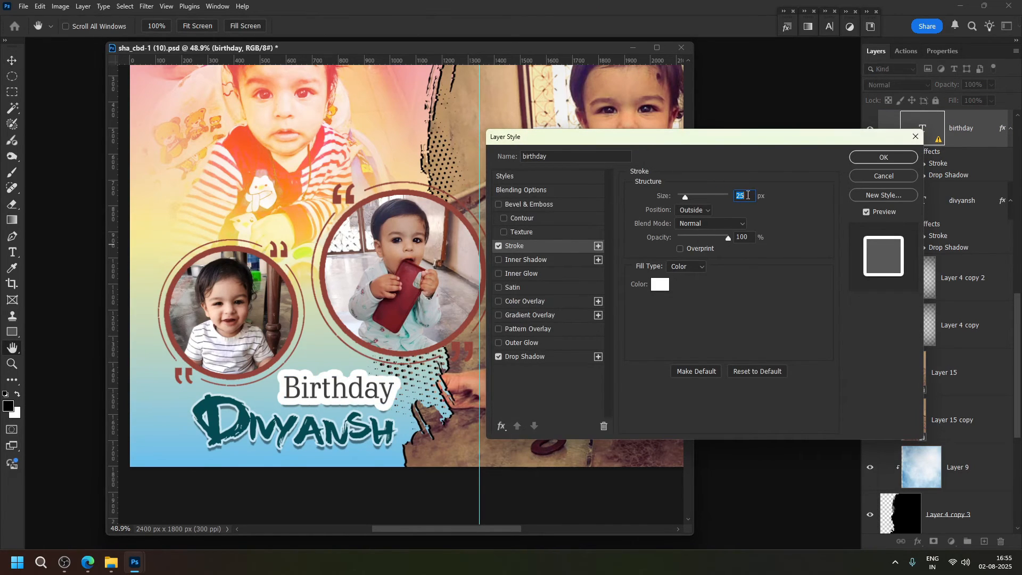
{"action": "key", "text": "Down"}
{"action": "key", "text": "Down"}
{"action": "key", "text": "Down"}
{"action": "key", "text": "Down"}
{"action": "key", "text": "Down"}
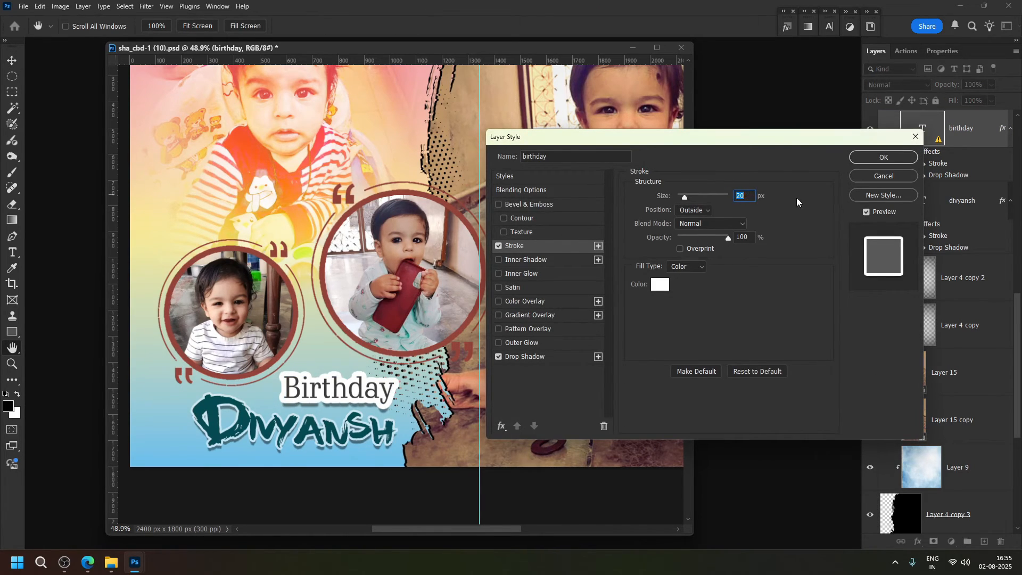
{"action": "left_click", "coordinate": [885, 157]}
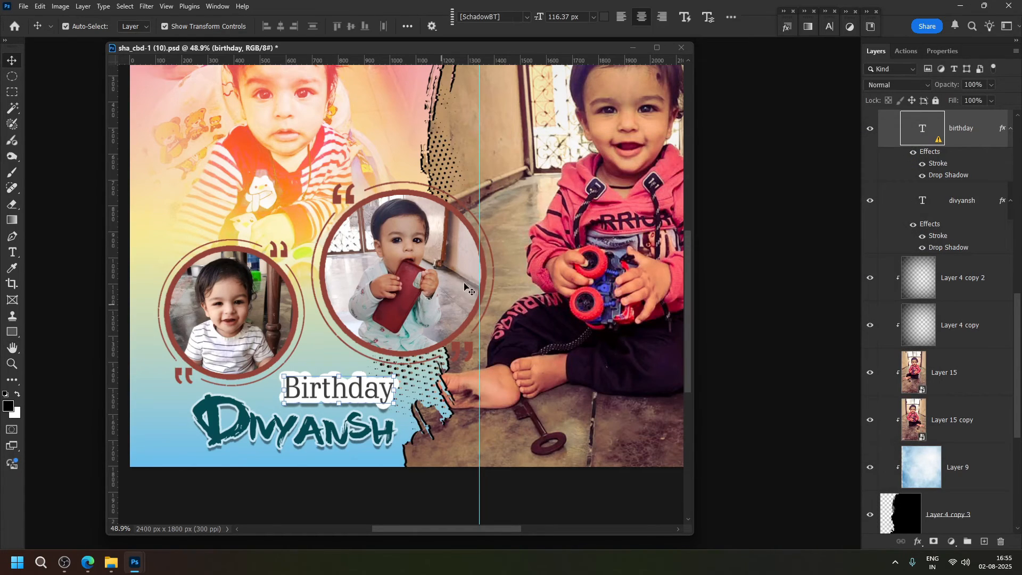
Nudge the Birthday text slightly down, closer to the child's name
{"action": "left_click", "coordinate": [360, 423], "text": "shift"}
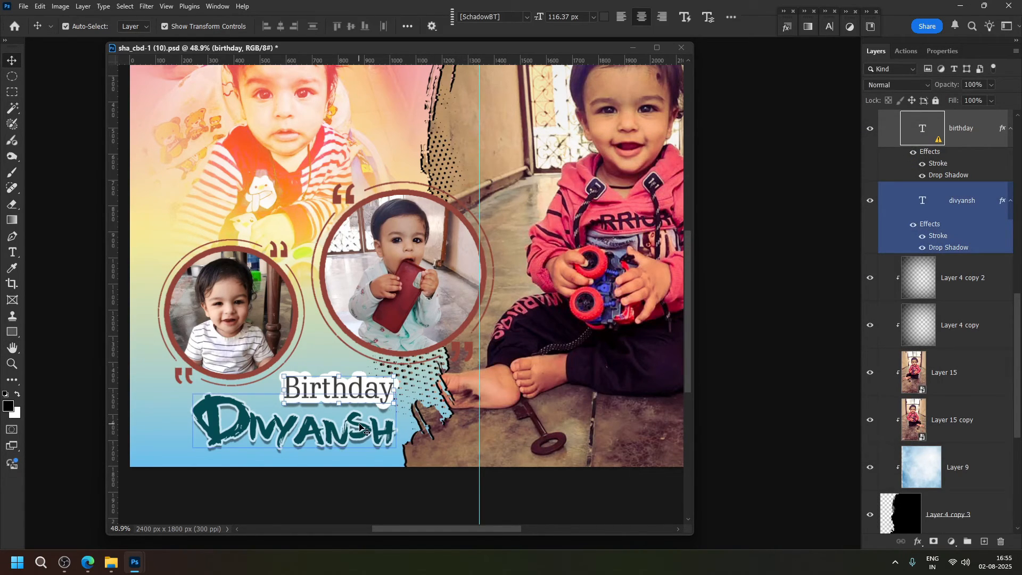
{"action": "key", "text": "Down"}
{"action": "key", "text": "Down"}
{"action": "key", "text": "Down"}
{"action": "key", "text": "Down"}
{"action": "key", "text": "Down"}
{"action": "key", "text": "Down"}
{"action": "key", "text": "Down"}
{"action": "key", "text": "Down"}
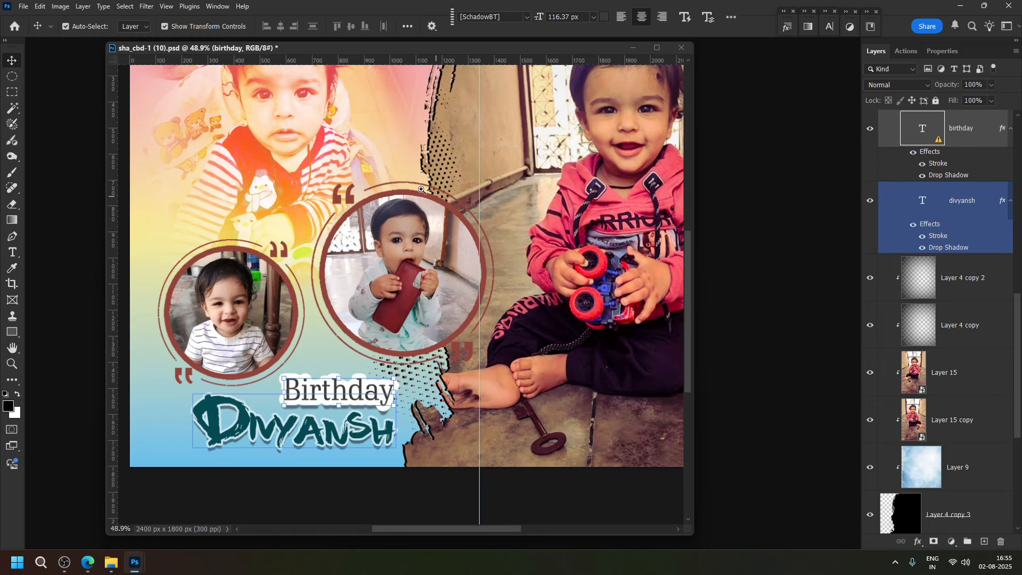
Select Layer 4 copy 2 over the large photo and browse the Bukhe PNG Lihgt library down to the Fantasy_ star overlays
{"action": "right_click", "coordinate": [425, 197], "text": "ctrl"}
{"action": "left_click", "coordinate": [442, 202]}
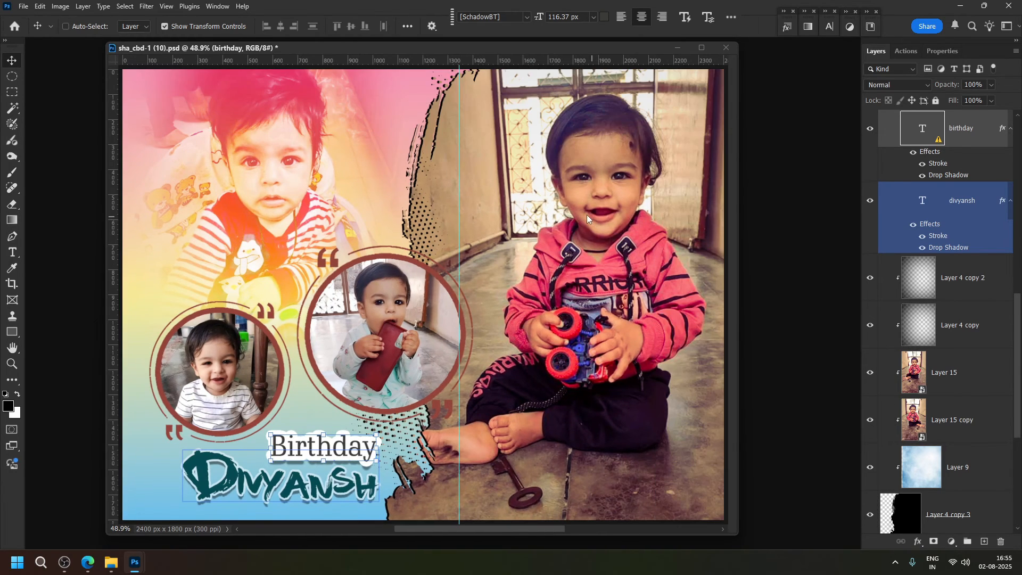
{"action": "left_click", "coordinate": [587, 213]}
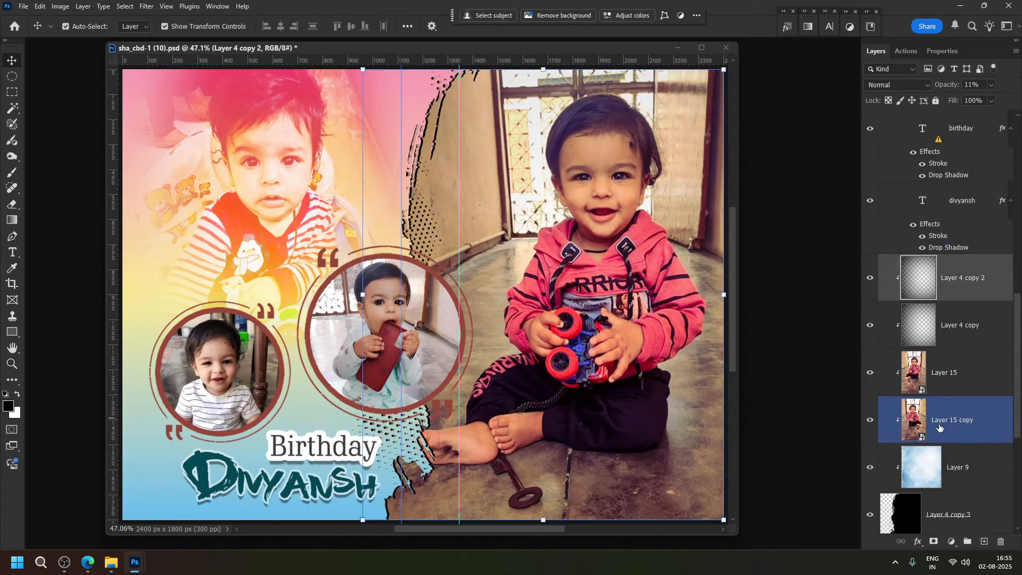
{"action": "scroll", "coordinate": [536, 260], "scroll_direction": "down", "scroll_amount": 1}
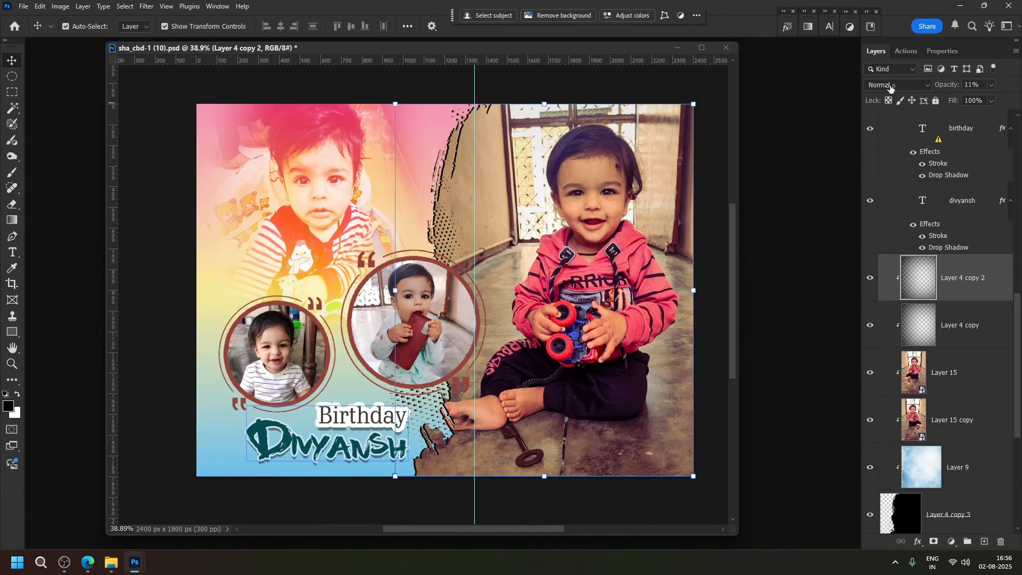
{"action": "left_click", "coordinate": [871, 26]}
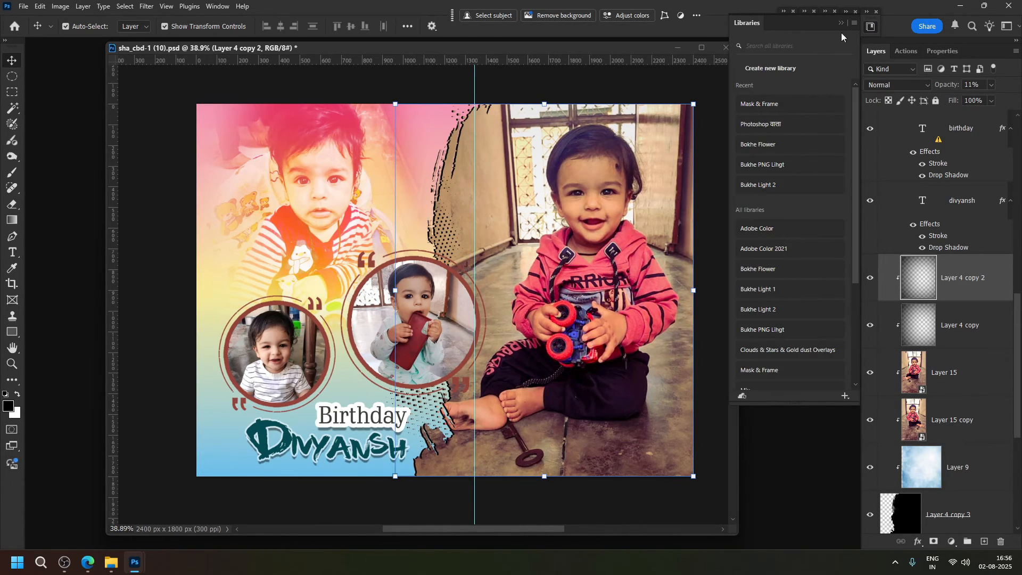
{"action": "left_click", "coordinate": [815, 164]}
{"action": "scroll", "coordinate": [816, 244], "scroll_direction": "down", "scroll_amount": 5}
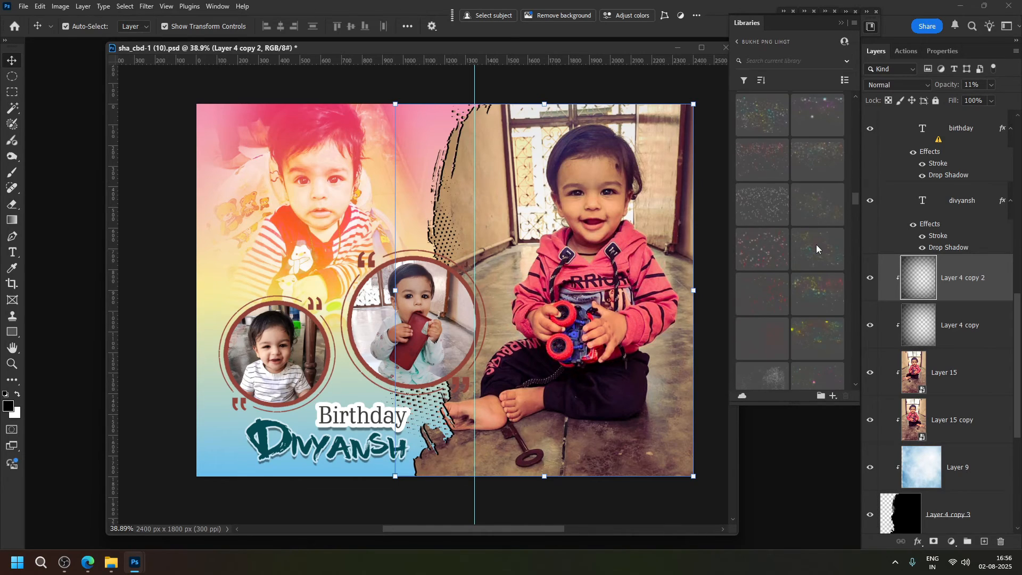
{"action": "scroll", "coordinate": [816, 245], "scroll_direction": "down", "scroll_amount": 5}
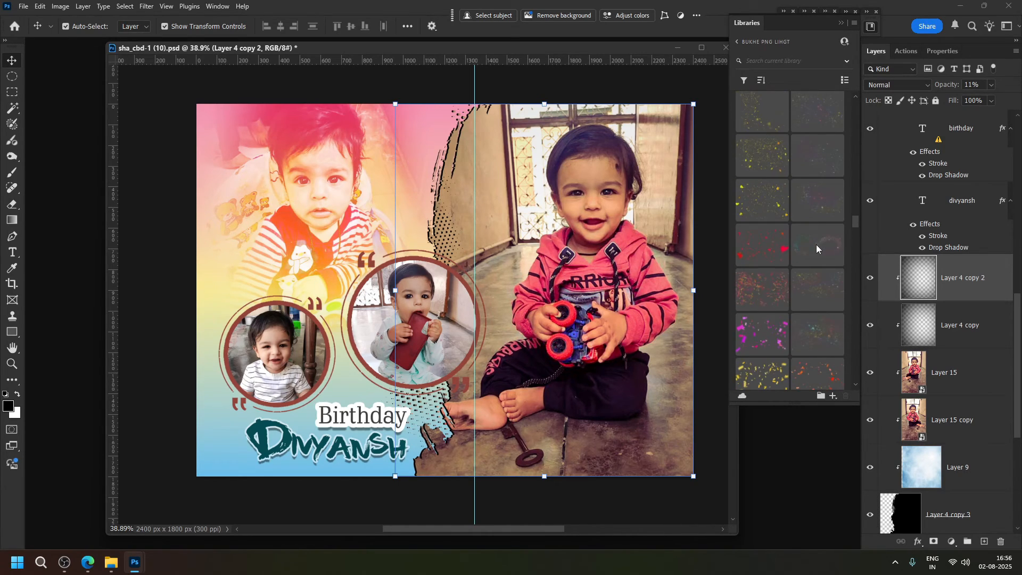
{"action": "scroll", "coordinate": [817, 248], "scroll_direction": "down", "scroll_amount": 5}
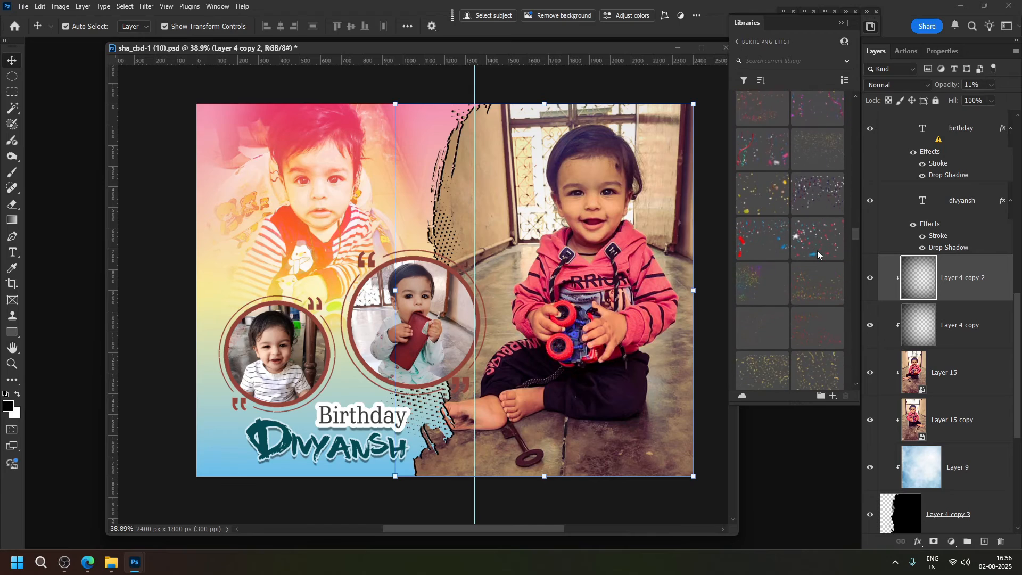
{"action": "scroll", "coordinate": [818, 252], "scroll_direction": "down", "scroll_amount": 5}
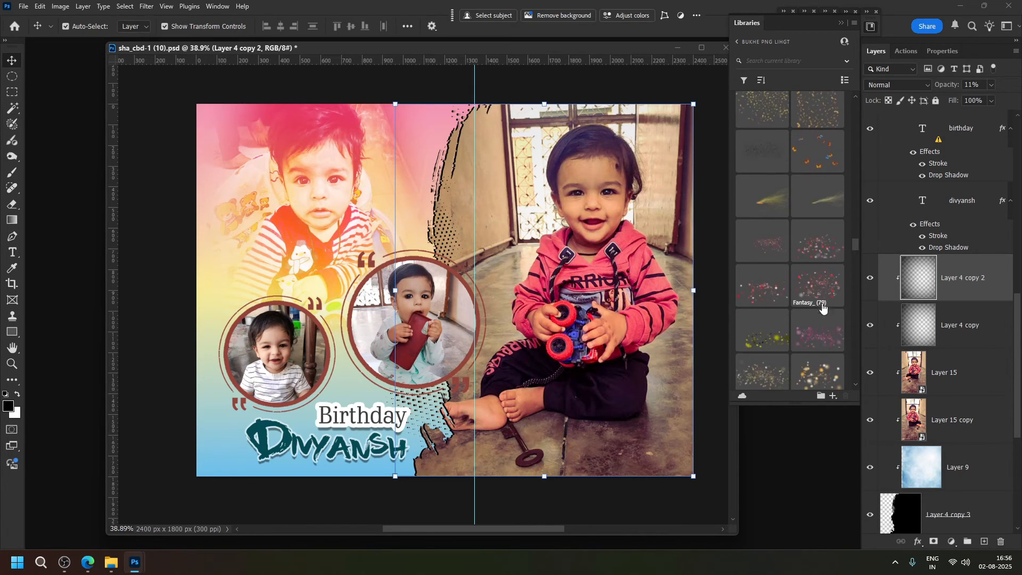
{"action": "scroll", "coordinate": [823, 310], "scroll_direction": "down", "scroll_amount": 1}
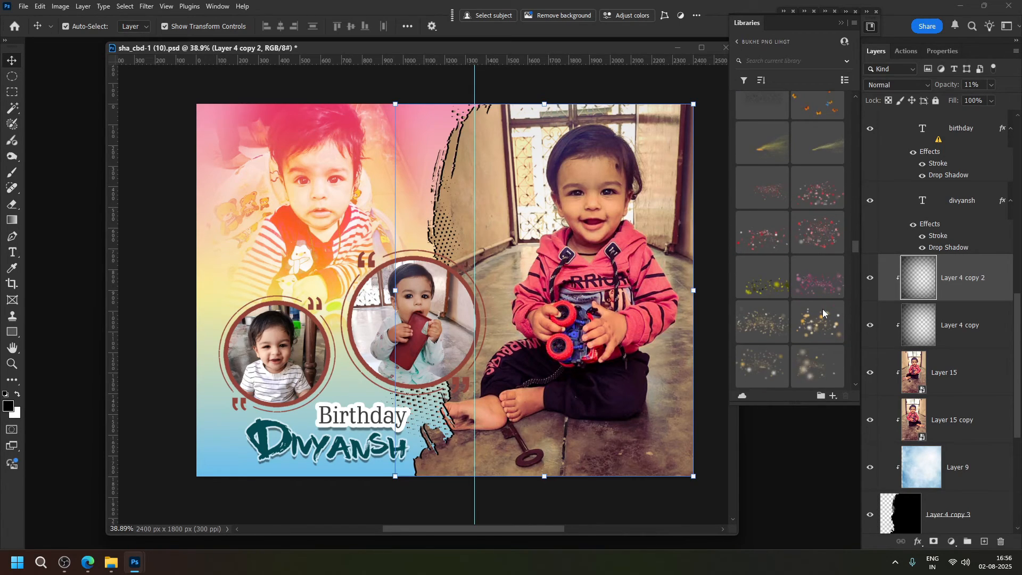
{"action": "scroll", "coordinate": [823, 310], "scroll_direction": "down", "scroll_amount": 3}
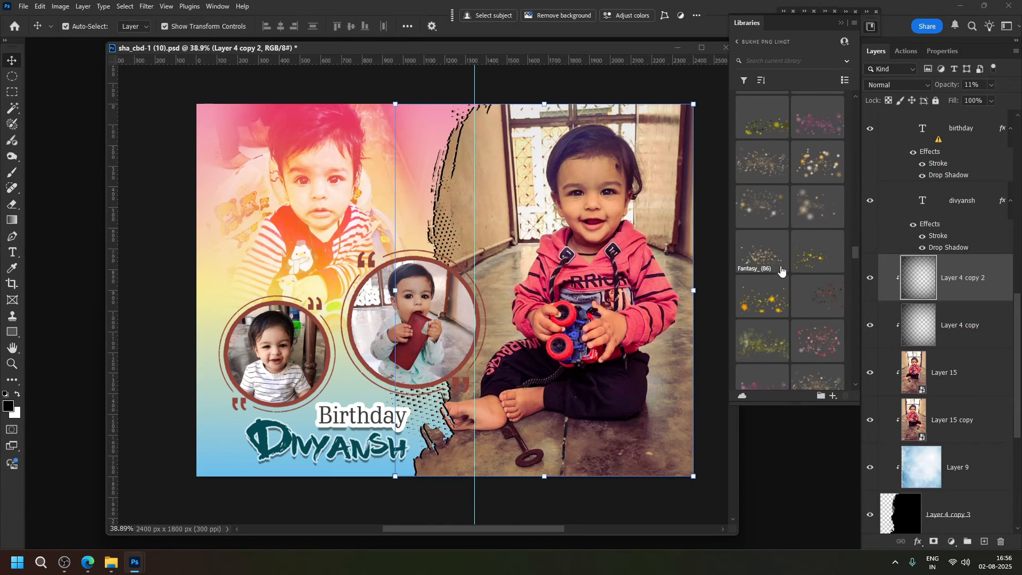
Copy the Fantasy_ (87) star overlay from its PNG, close that file, and select Layer 4 copy 2 in the layout
{"action": "double_click", "coordinate": [805, 259]}
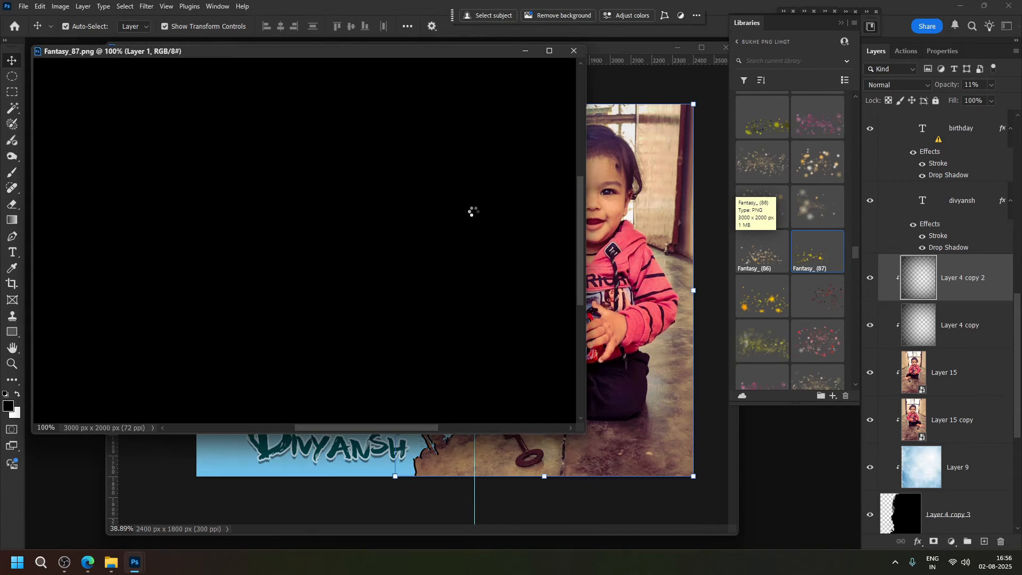
{"action": "key", "text": "ctrl+w"}
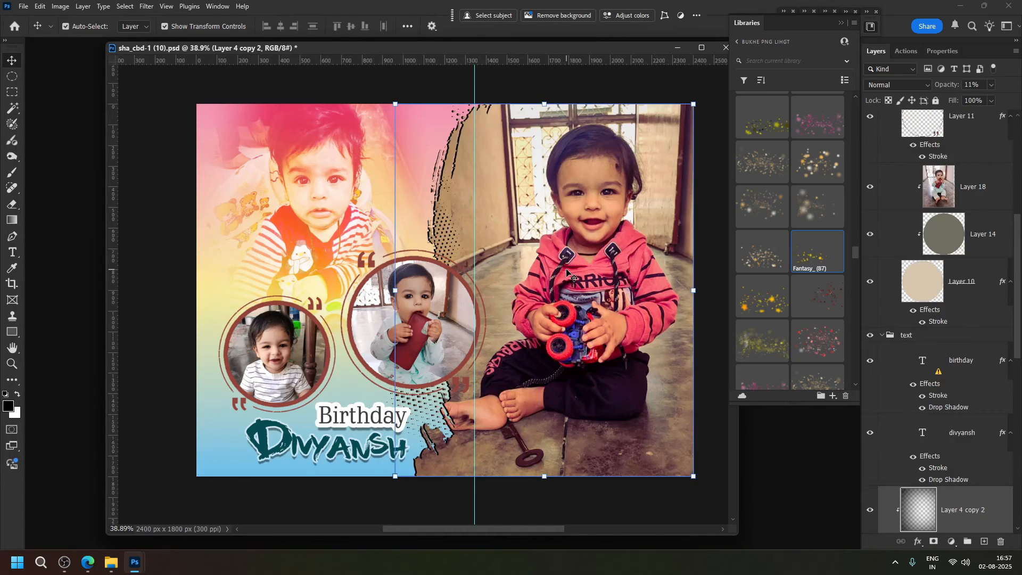
{"action": "right_click", "coordinate": [567, 270]}
{"action": "left_click", "coordinate": [578, 276]}
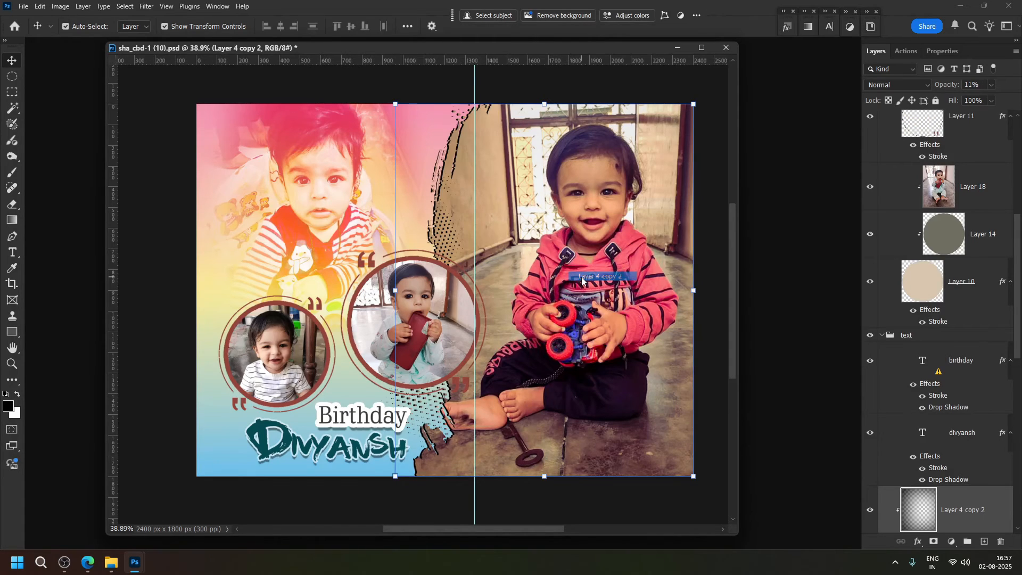
Paste the star overlay above Layer 4 copy 2, flipped horizontally and scaled to about 68%, over the floor of the large photo
{"action": "key", "text": "ctrl+v"}
{"action": "key", "text": "ctrl+t"}
{"action": "right_click", "coordinate": [392, 315]}
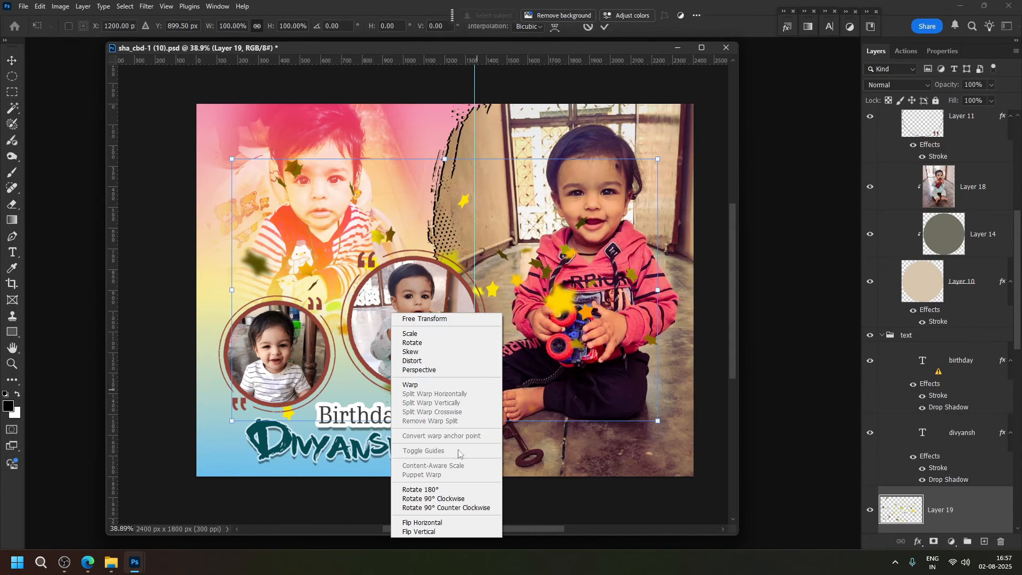
{"action": "left_click", "coordinate": [449, 524]}
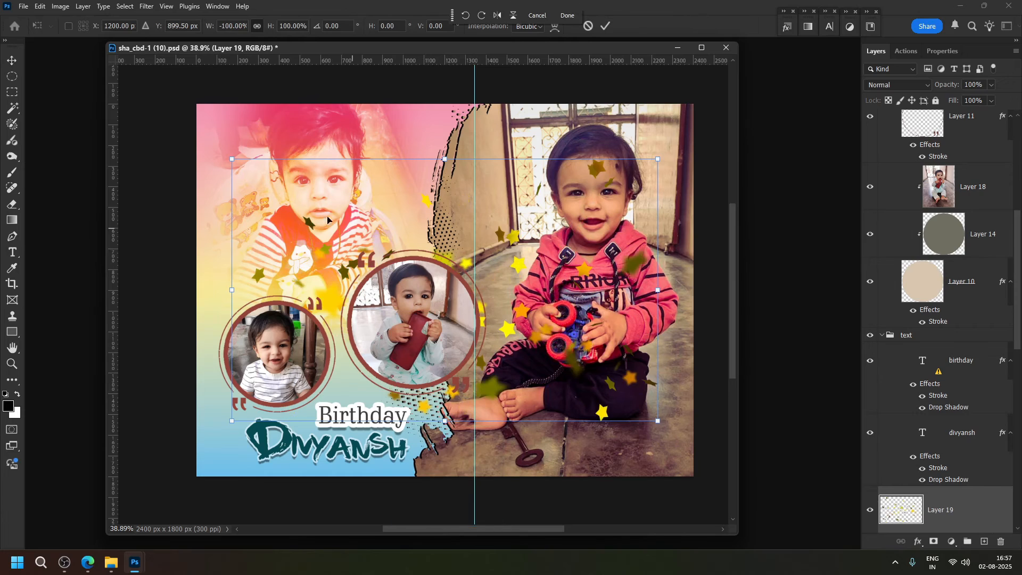
{"action": "left_click_drag", "start_coordinate": [244, 157], "coordinate": [367, 237]}
{"action": "left_click_drag", "start_coordinate": [551, 309], "coordinate": [601, 418]}
{"action": "key", "text": "Return"}
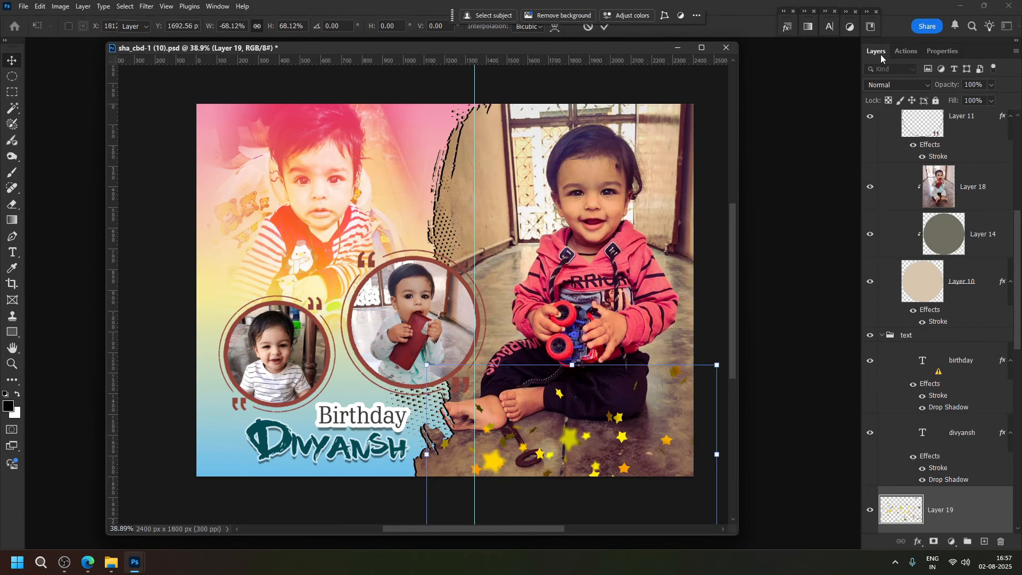
Copy the Fantasy_ (88) orange and yellow star overlay from the Bukhe PNG Lihgt library and close its file
{"action": "left_click", "coordinate": [871, 27]}
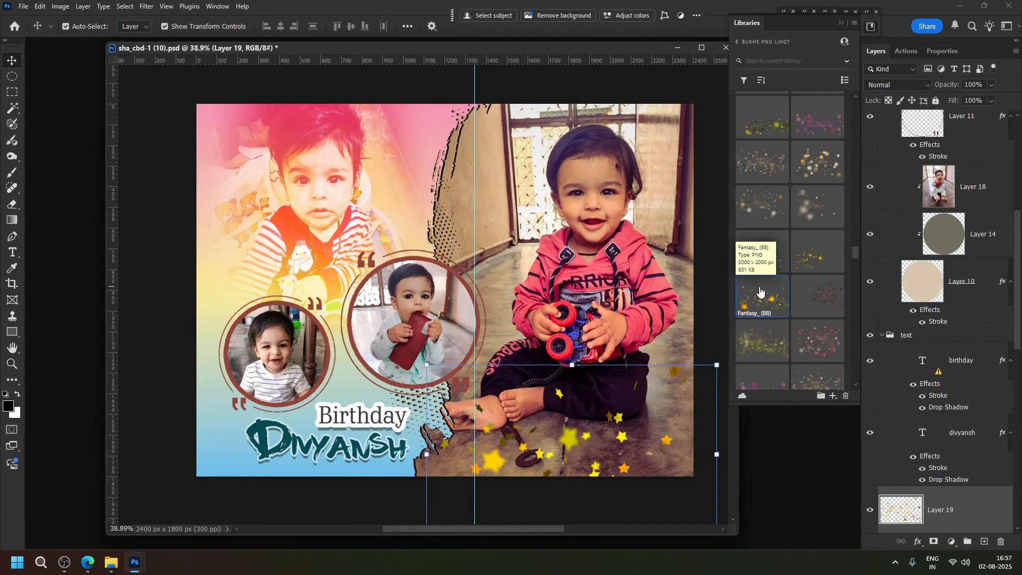
{"action": "double_click", "coordinate": [759, 286]}
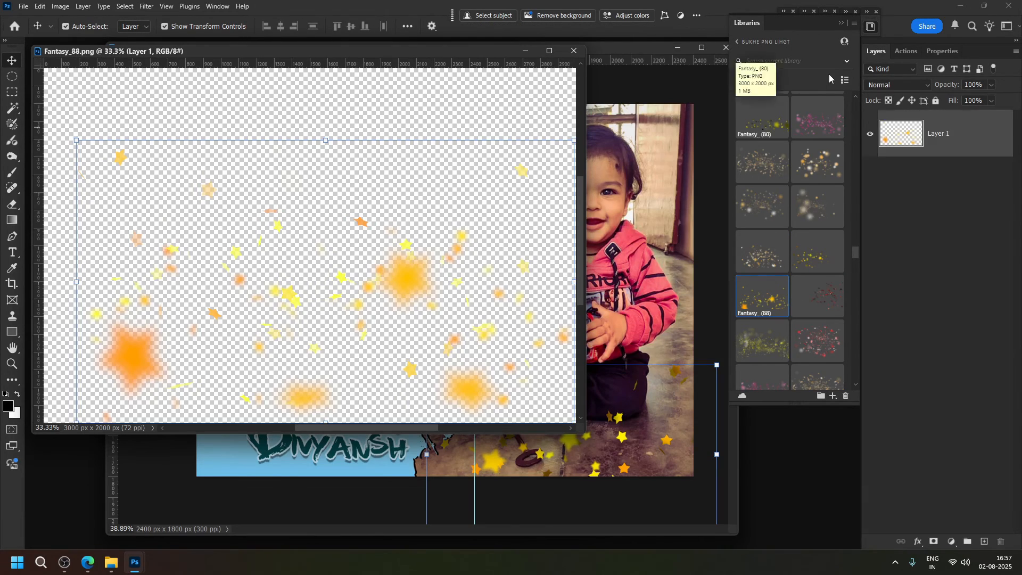
{"action": "left_click", "coordinate": [841, 23]}
{"action": "key", "text": "ctrl+a"}
{"action": "key", "text": "ctrl+c"}
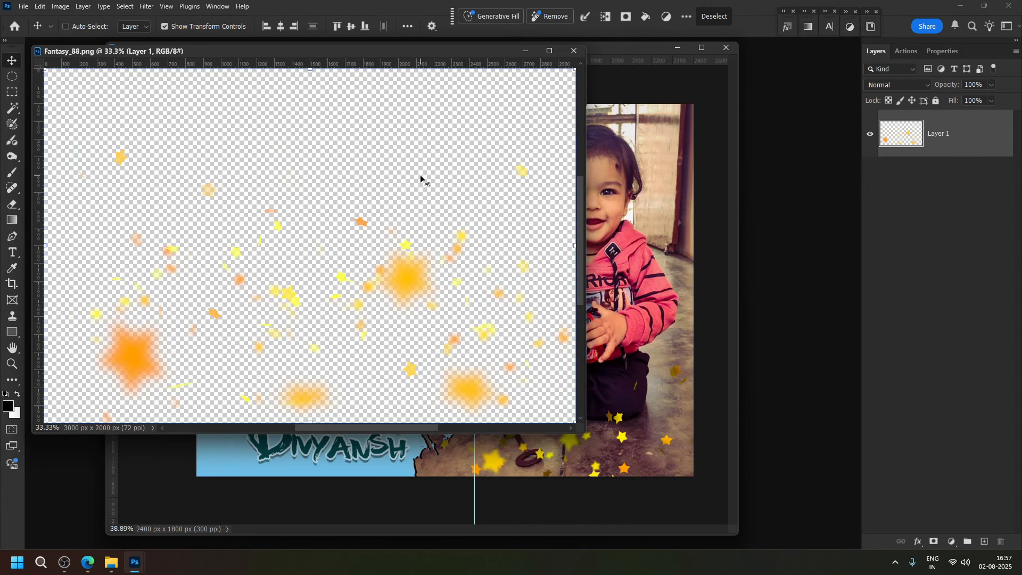
{"action": "key", "text": "ctrl+w"}
Paste the star overlay above Gradient Fill 1 and scale it to about 63% behind the name text and circular photos
{"action": "right_click", "coordinate": [227, 421]}
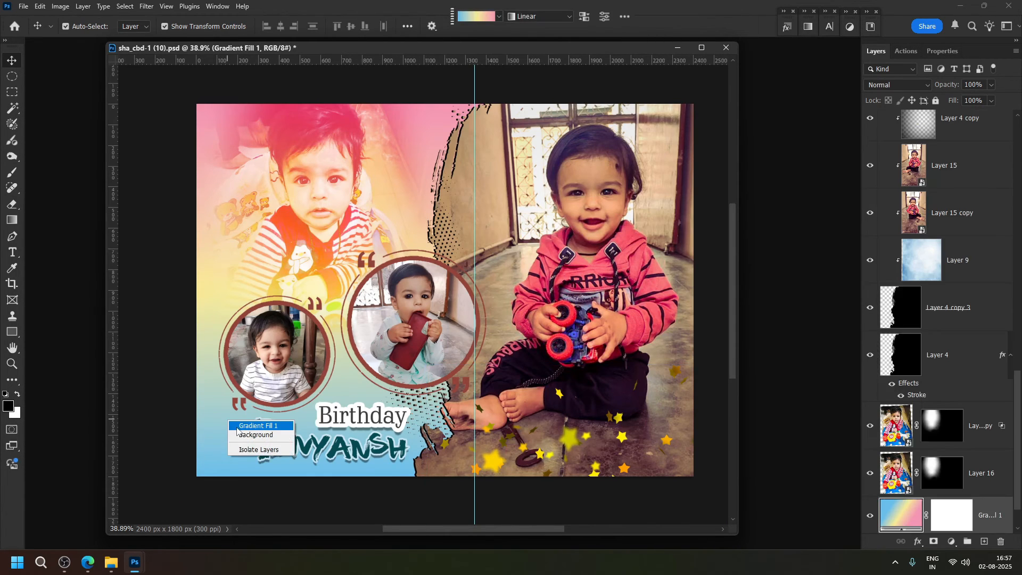
{"action": "left_click", "coordinate": [240, 425]}
{"action": "key", "text": "ctrl+v"}
{"action": "key", "text": "ctrl+t"}
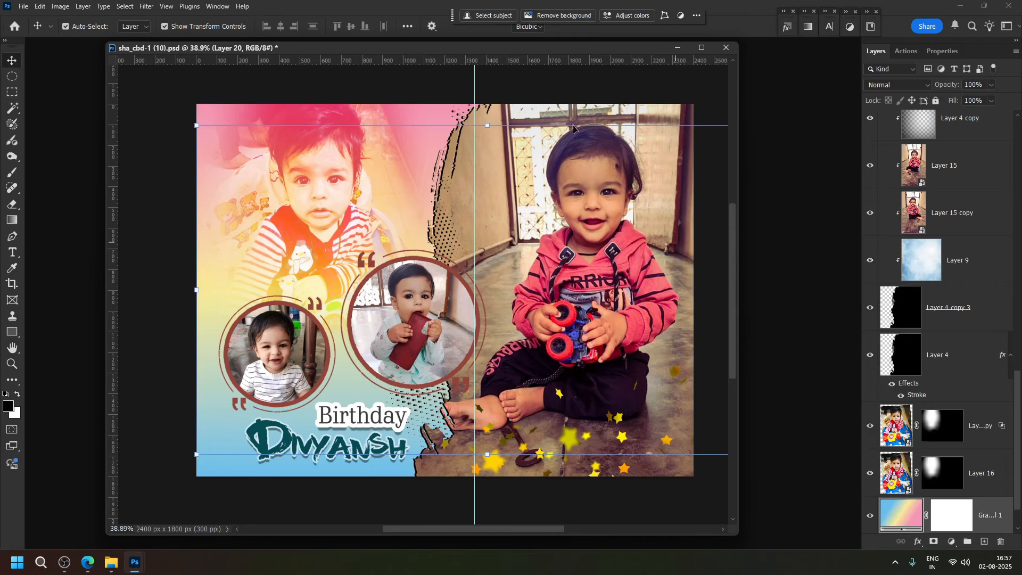
{"action": "left_click_drag", "start_coordinate": [487, 125], "coordinate": [488, 275]}
{"action": "mouse_move", "coordinate": [406, 382]}
{"action": "left_mouse_down"}
{"action": "mouse_move", "coordinate": [393, 384]}
{"action": "mouse_move", "coordinate": [423, 373]}
{"action": "mouse_move", "coordinate": [423, 389]}
{"action": "left_mouse_up"}
{"action": "left_click_drag", "start_coordinate": [498, 305], "coordinate": [545, 275]}
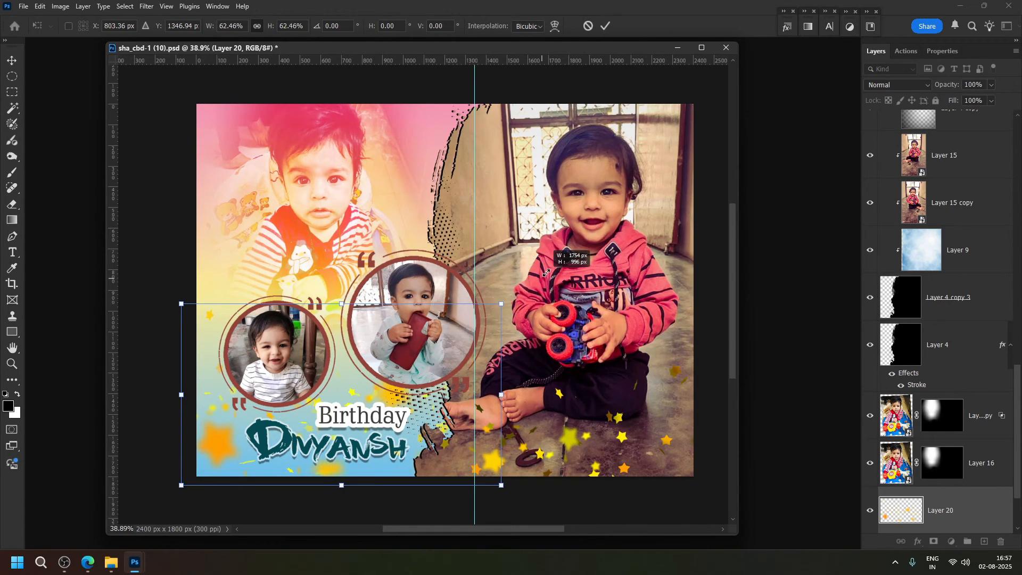
{"action": "left_click_drag", "start_coordinate": [474, 338], "coordinate": [548, 354]}
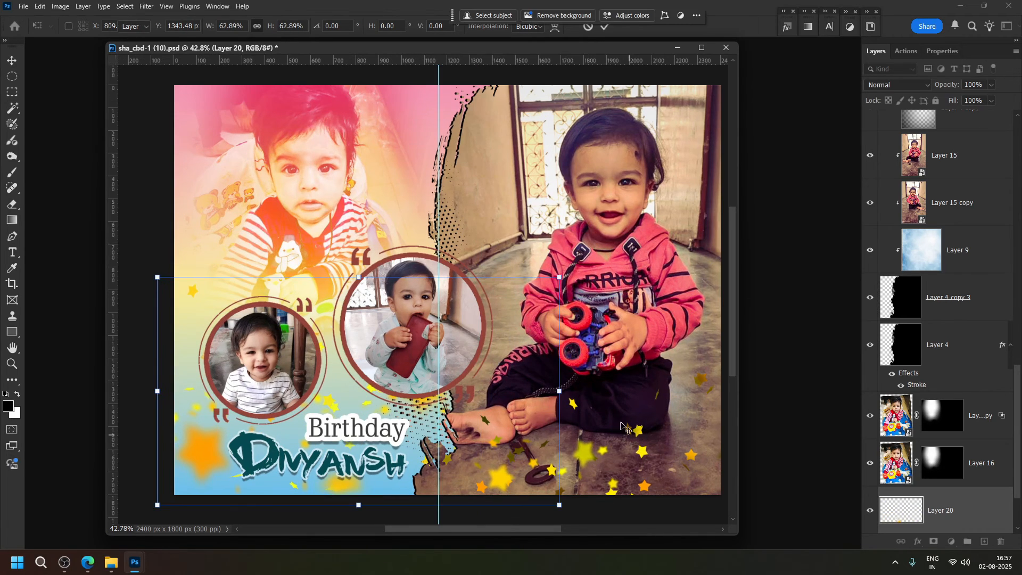
Delete the star overlay layer from the floor of the large photo
{"action": "left_click", "coordinate": [638, 433]}
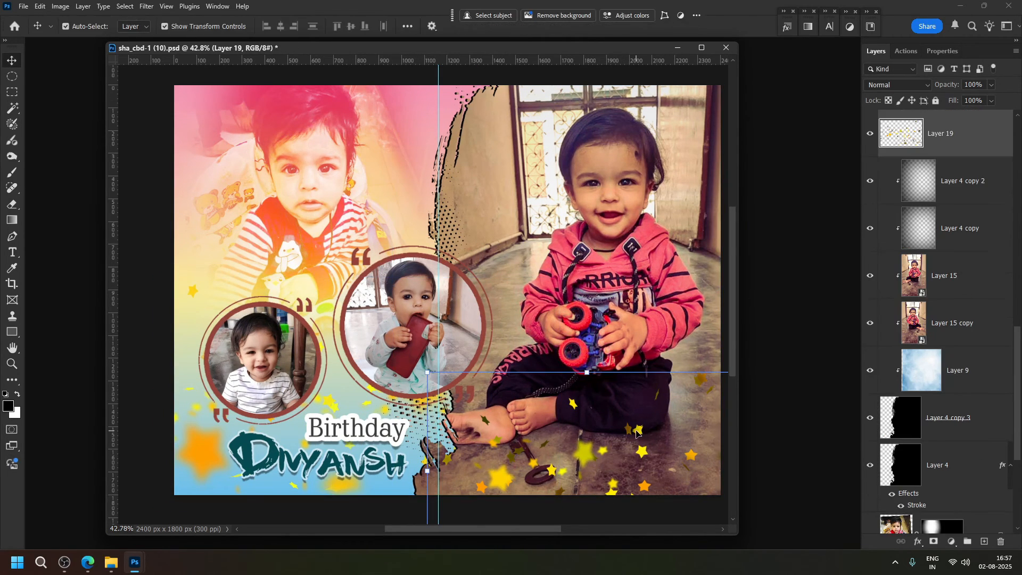
{"action": "key", "text": "Delete"}
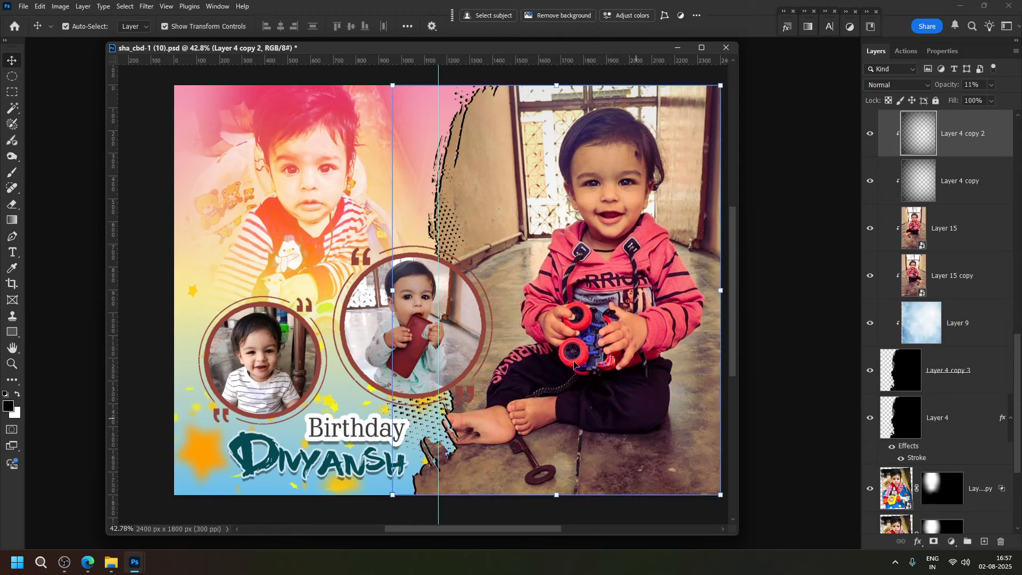
Copy the multicoloured Stars (67) swirl overlay from the Bukhe PNG Lihgt library and close its file
{"action": "left_click", "coordinate": [874, 27]}
{"action": "scroll", "coordinate": [810, 262], "scroll_direction": "down", "scroll_amount": 10}
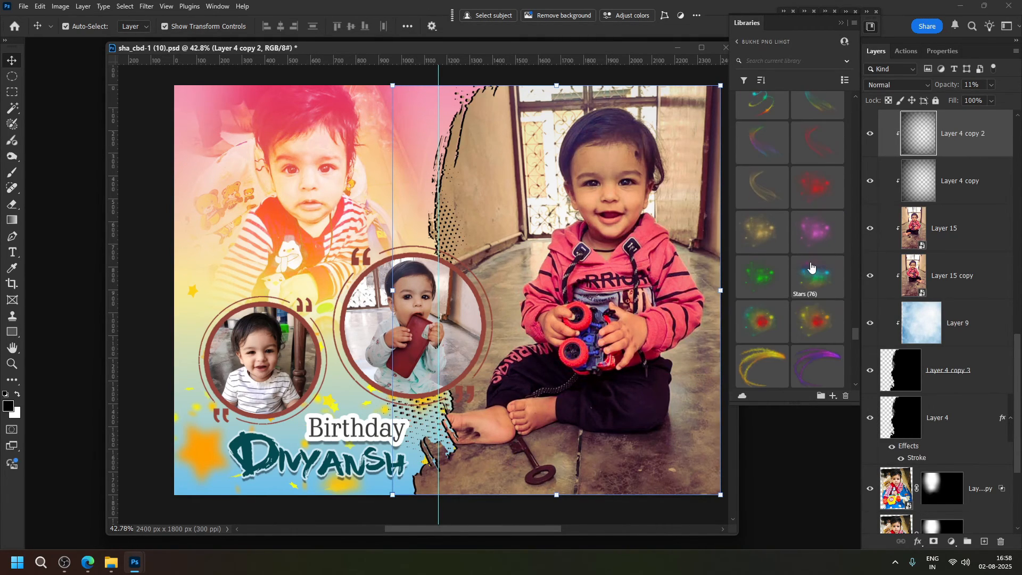
{"action": "scroll", "coordinate": [810, 262], "scroll_direction": "up", "scroll_amount": 3}
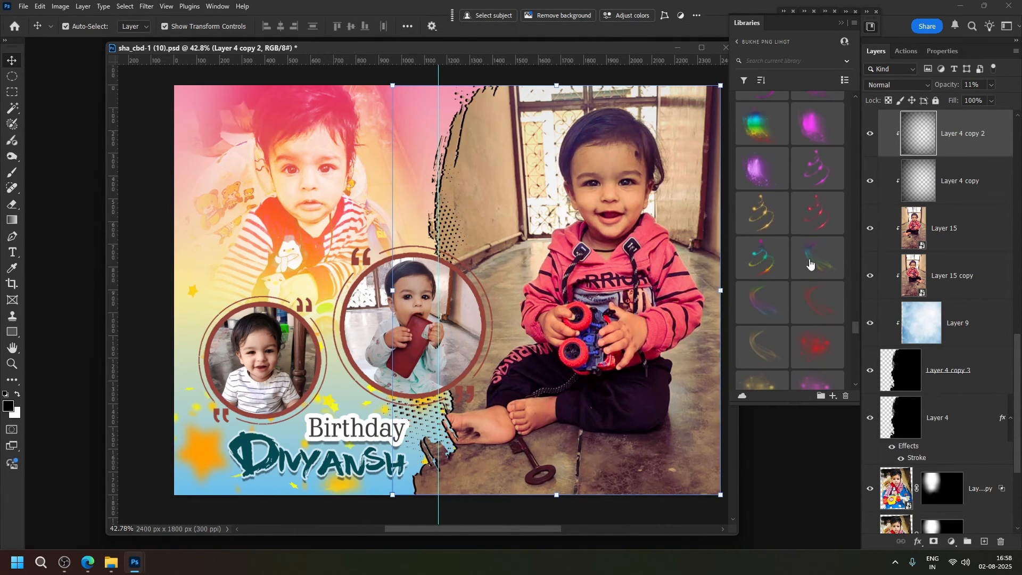
{"action": "double_click", "coordinate": [760, 268]}
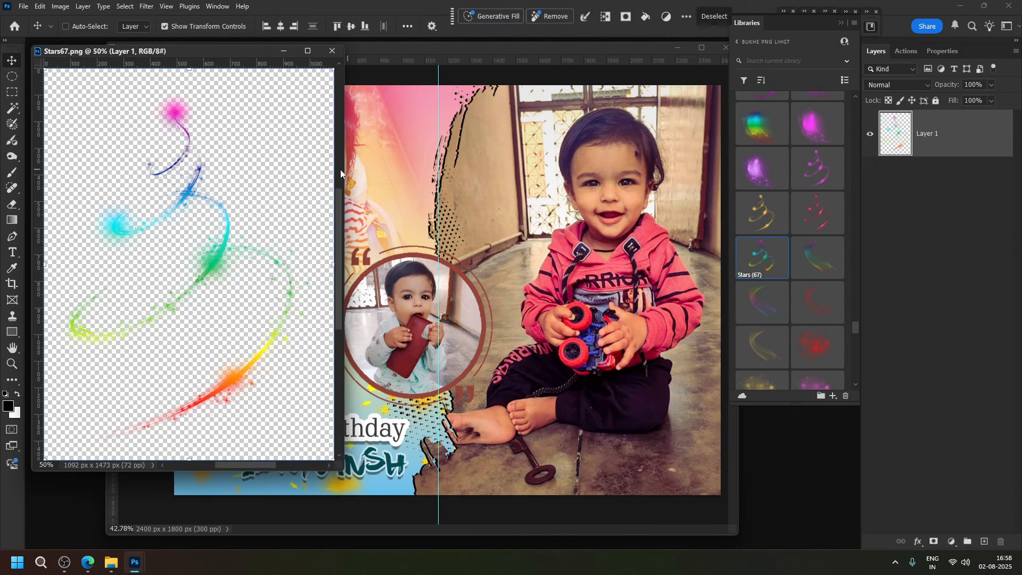
{"action": "key", "text": "ctrl+w"}
Paste the swirl overlay into Group 1 and place it beside the faded photo, scaled to about 56% wide and 65% high
{"action": "scroll", "coordinate": [974, 216], "scroll_direction": "up", "scroll_amount": 2}
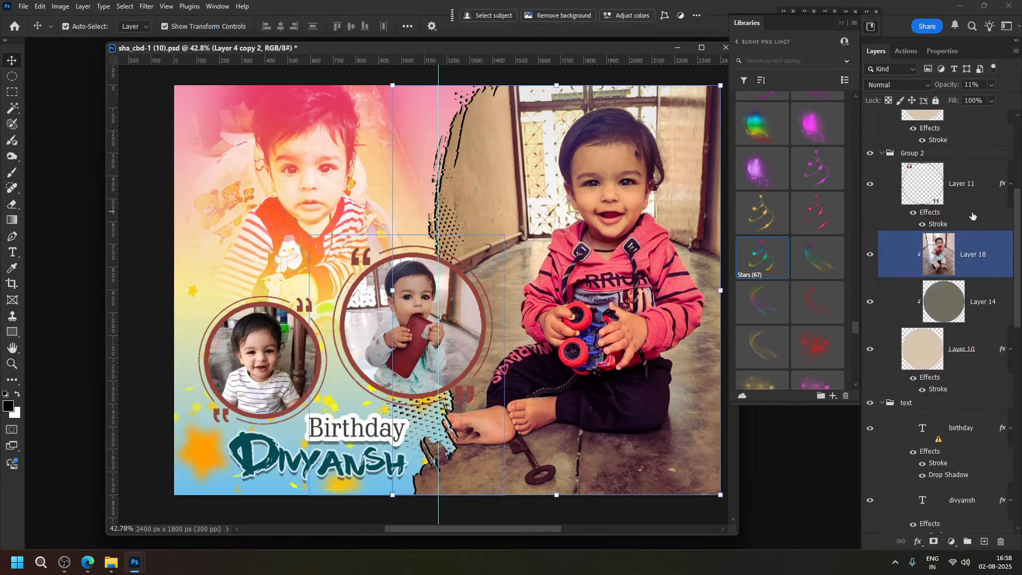
{"action": "scroll", "coordinate": [973, 217], "scroll_direction": "up", "scroll_amount": 5}
{"action": "left_click", "coordinate": [987, 116]}
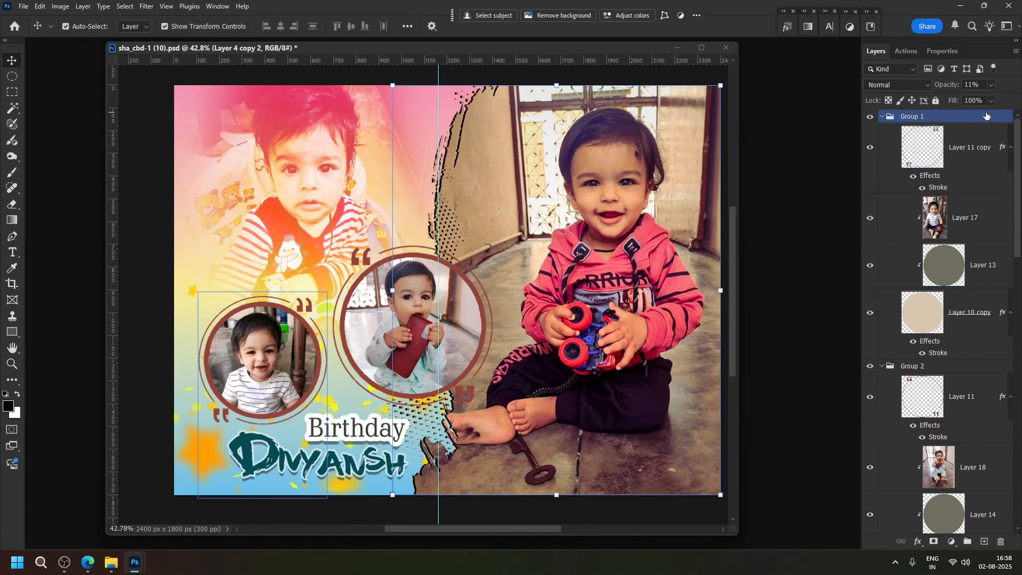
{"action": "key", "text": "ctrl+v"}
{"action": "key", "text": "ctrl+t"}
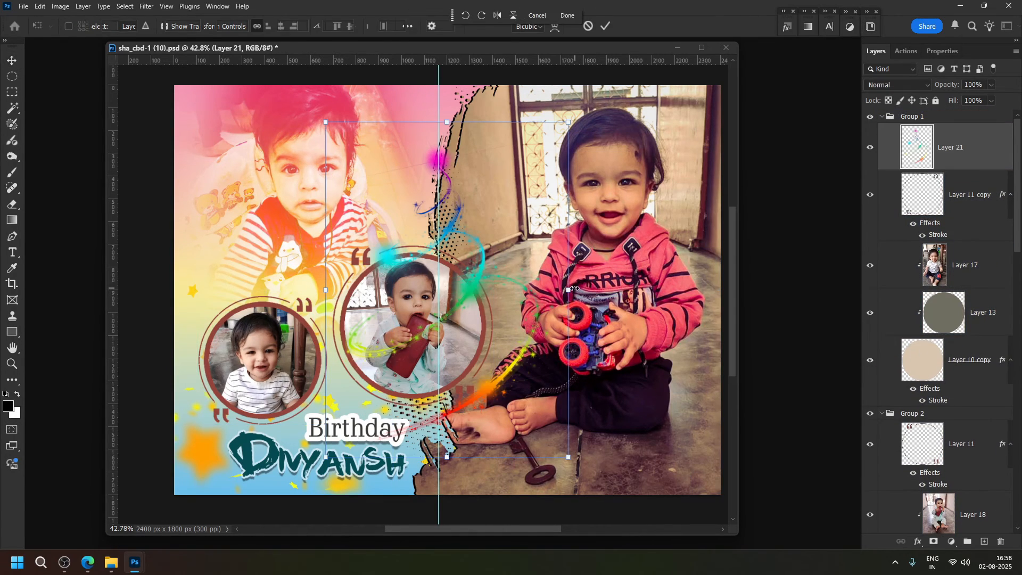
{"action": "left_click_drag", "start_coordinate": [575, 289], "coordinate": [467, 284]}
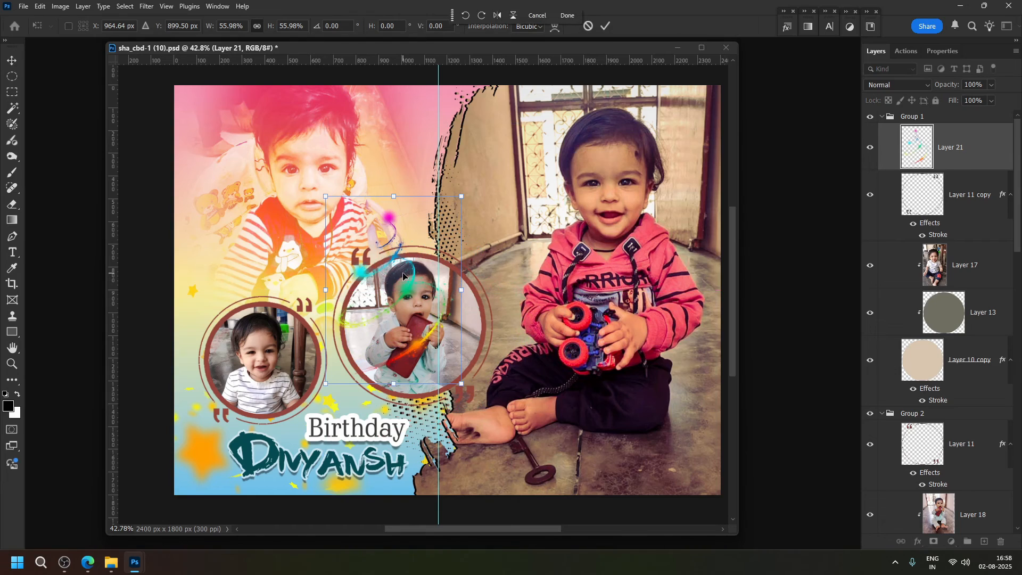
{"action": "left_click_drag", "start_coordinate": [403, 277], "coordinate": [230, 194]}
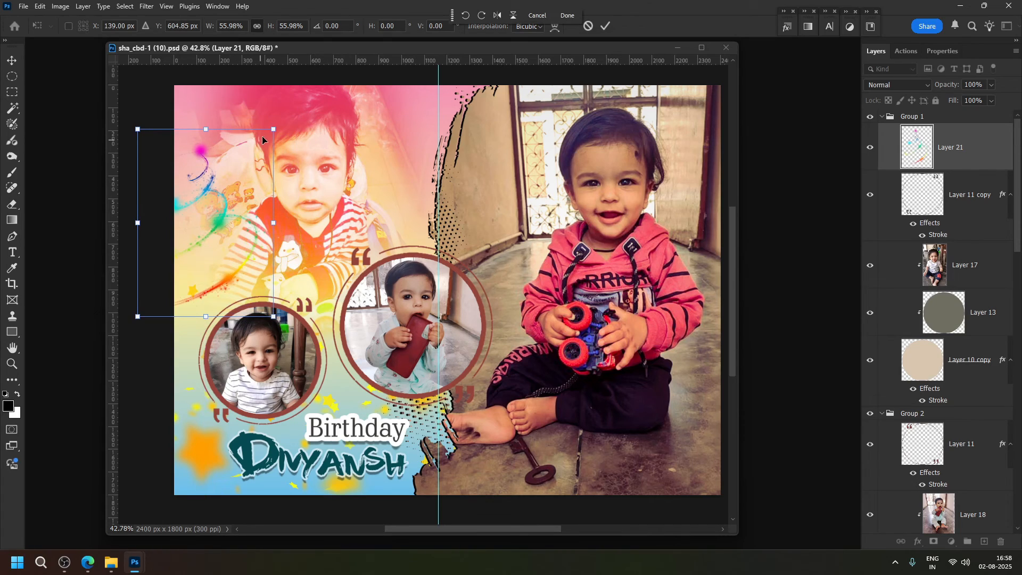
{"action": "left_click_drag", "start_coordinate": [205, 129], "coordinate": [206, 98]}
{"action": "key", "text": "Return"}
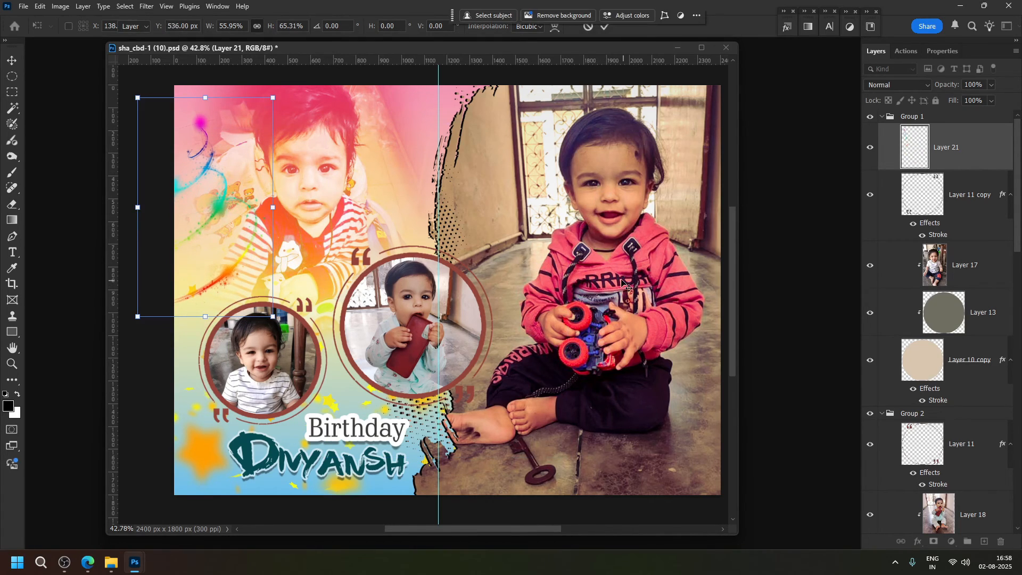
Copy the orange Bokhe Light (33) overlay from the Bukhe PNG Lihgt library and close its file
{"action": "left_click", "coordinate": [872, 27]}
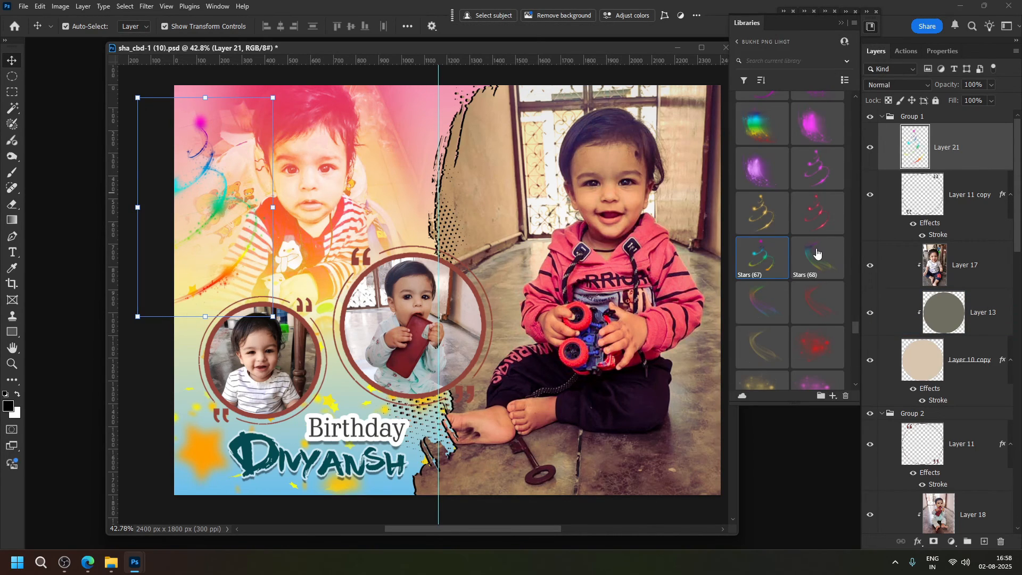
{"action": "scroll", "coordinate": [818, 254], "scroll_direction": "down", "scroll_amount": 8}
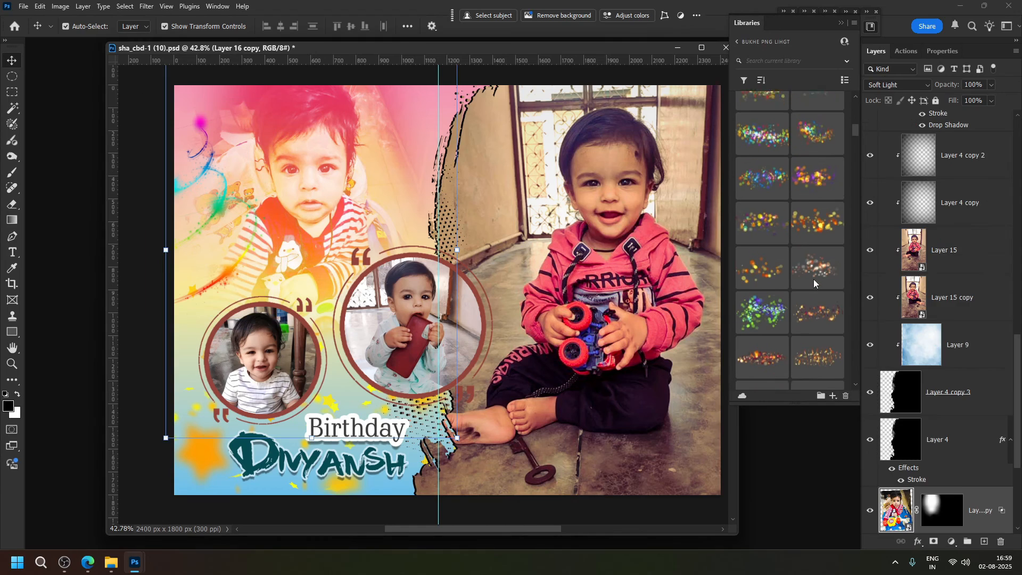
{"action": "scroll", "coordinate": [814, 282], "scroll_direction": "down", "scroll_amount": 1}
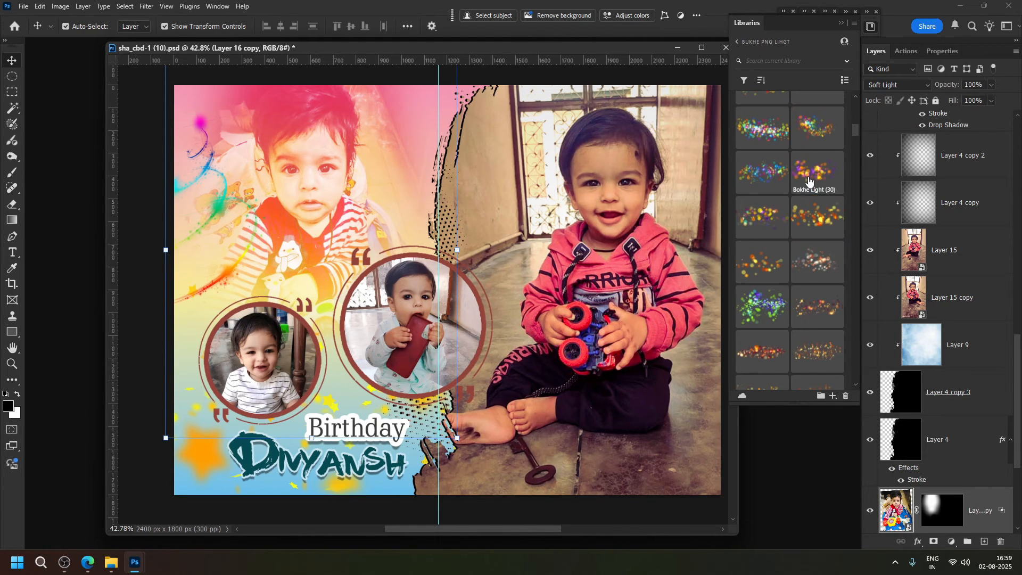
{"action": "double_click", "coordinate": [761, 256]}
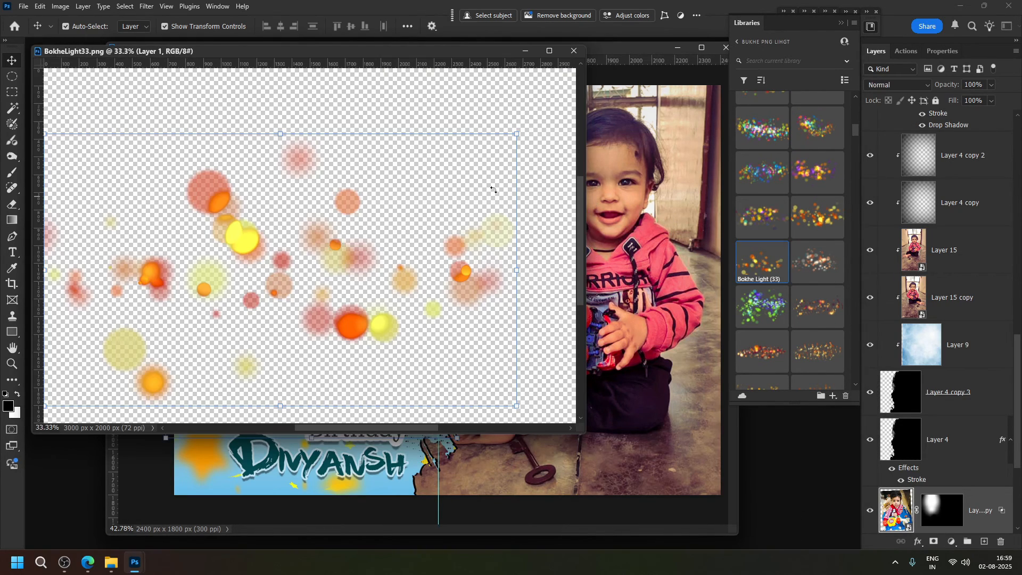
{"action": "key", "text": "ctrl+w"}
Paste the bokeh overlay above Layer 4 copy 2 as a clipped layer, scaled down over the floor of the large photo
{"action": "left_click", "coordinate": [568, 317], "text": "ctrl"}
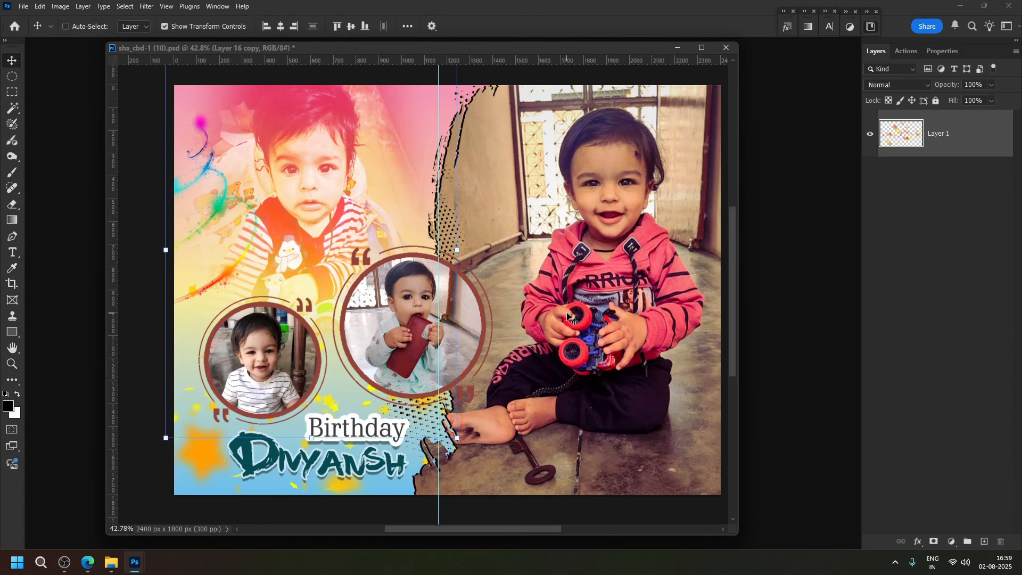
{"action": "right_click", "coordinate": [568, 316]}
{"action": "left_click", "coordinate": [577, 319]}
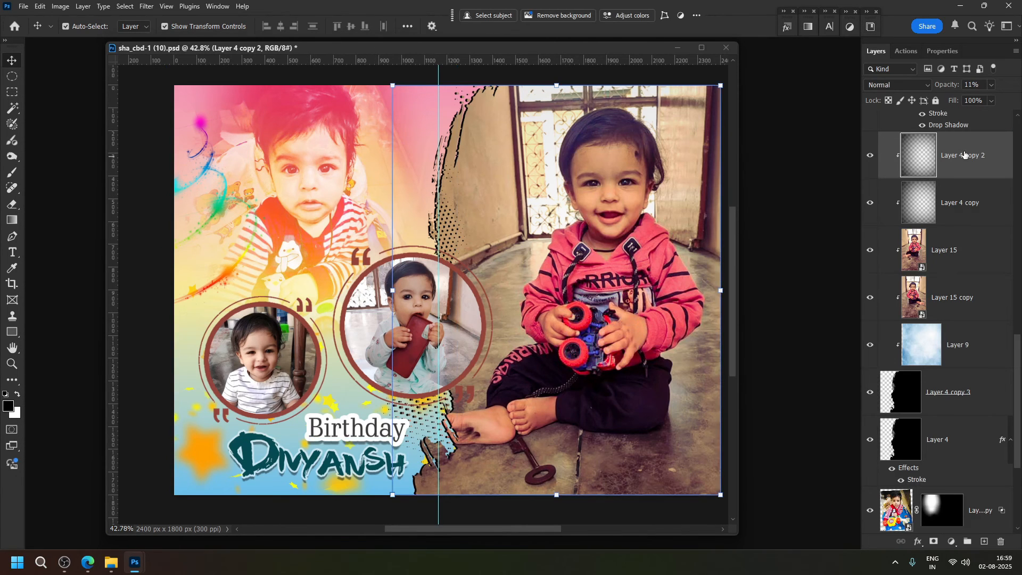
{"action": "scroll", "coordinate": [966, 199], "scroll_direction": "up", "scroll_amount": 2}
{"action": "key", "text": "ctrl+v"}
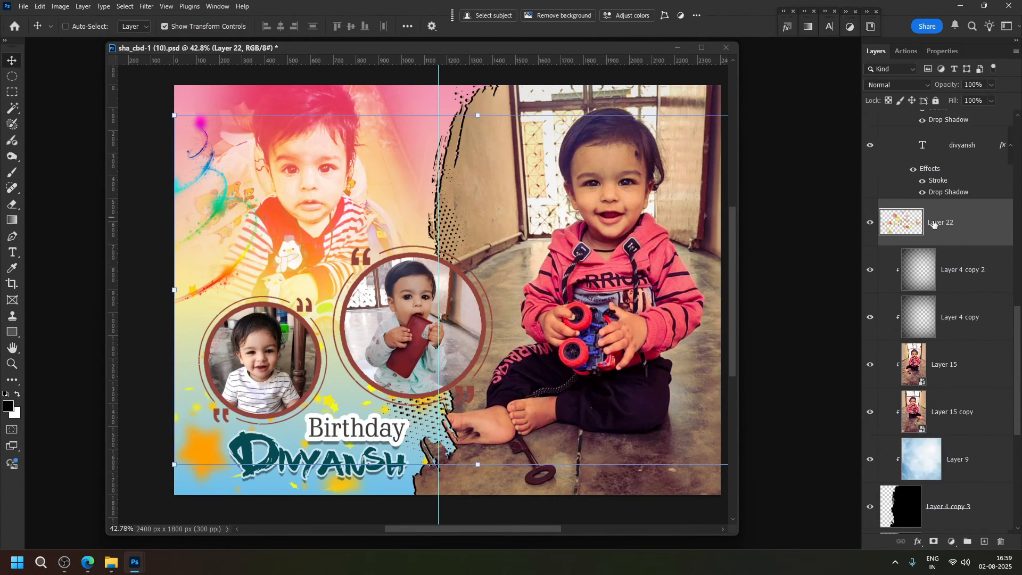
{"action": "key", "text": "ctrl+t"}
{"action": "left_click_drag", "start_coordinate": [486, 138], "coordinate": [486, 255]}
{"action": "left_click_drag", "start_coordinate": [559, 300], "coordinate": [680, 428]}
{"action": "left_click", "coordinate": [990, 243], "text": "alt"}
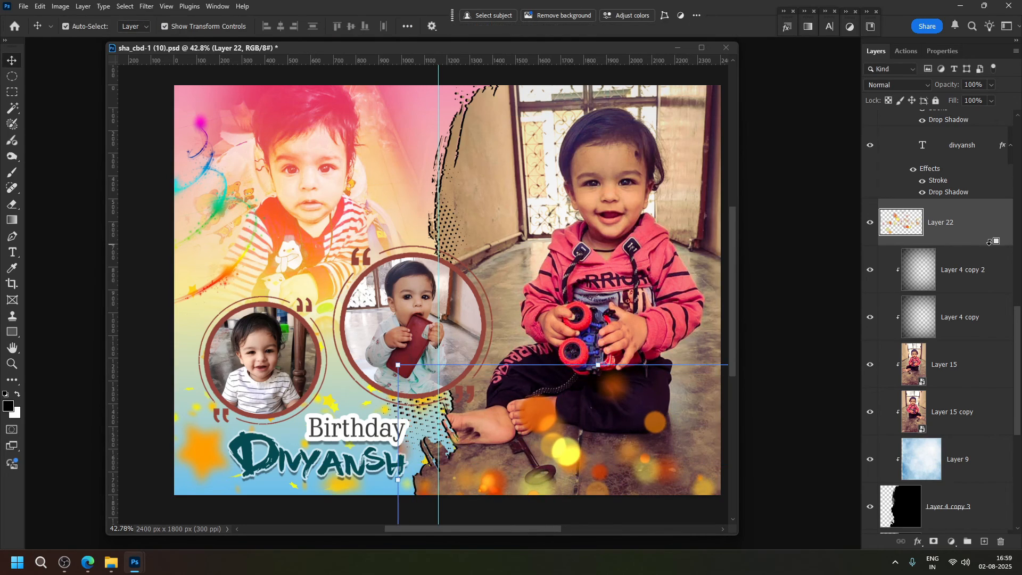
{"action": "left_click", "coordinate": [990, 243], "text": "alt"}
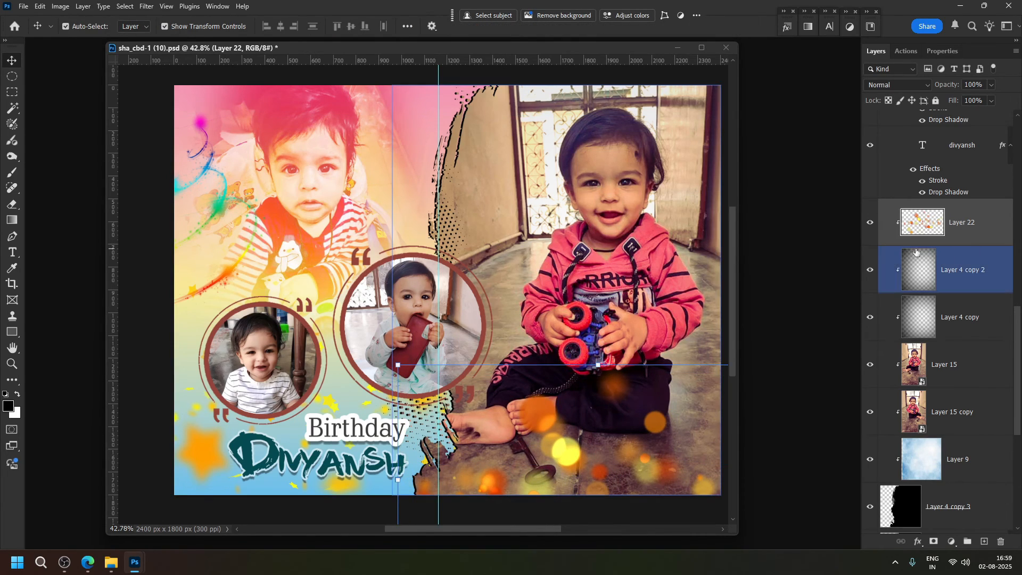
Scale the clipped bokeh overlay to 76.46%, flip it horizontally and place it along the lower edge of the large photo
{"action": "left_click", "coordinate": [681, 428]}
{"action": "left_click_drag", "start_coordinate": [597, 366], "coordinate": [590, 414]}
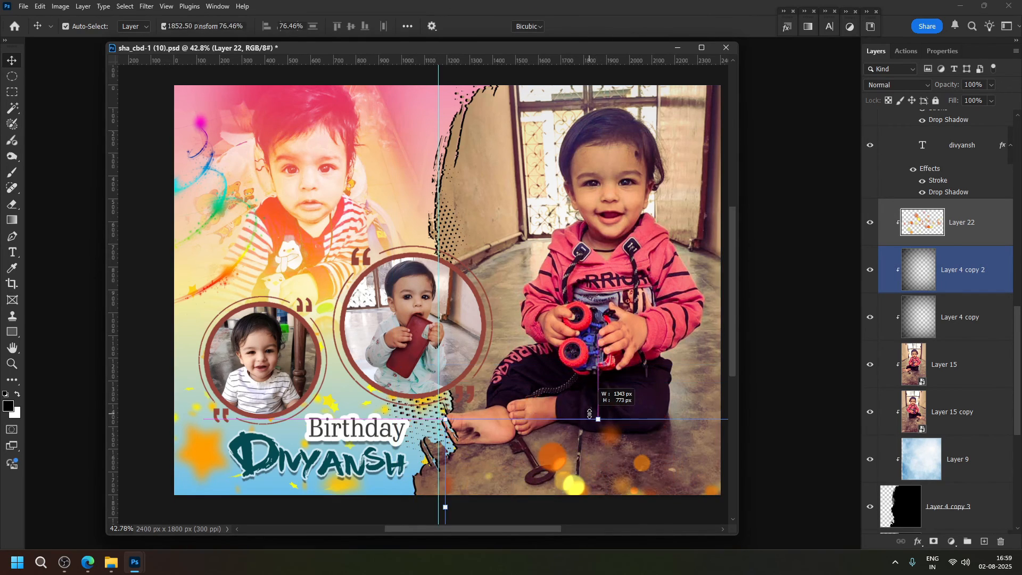
{"action": "left_click_drag", "start_coordinate": [646, 471], "coordinate": [610, 448]}
{"action": "right_click", "coordinate": [611, 446]}
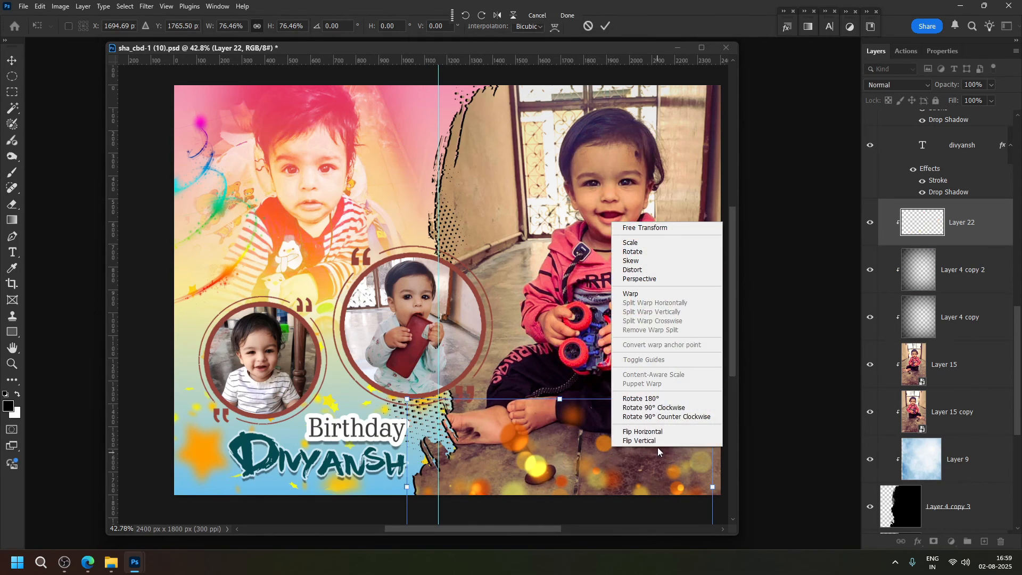
{"action": "left_click", "coordinate": [666, 436]}
{"action": "left_click_drag", "start_coordinate": [570, 443], "coordinate": [626, 453]}
{"action": "key", "text": "Return"}
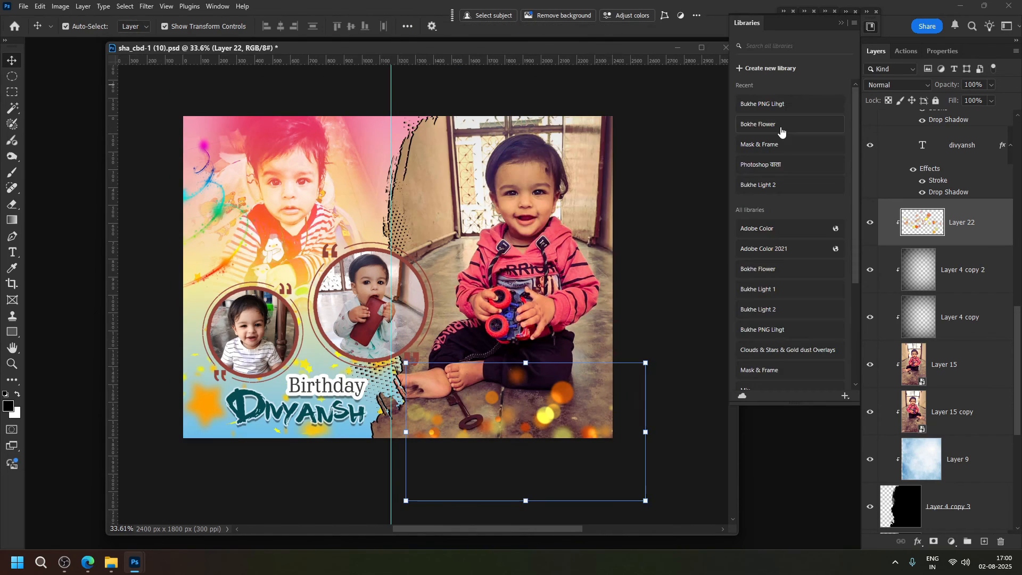
Copy the warm 001 (5) light overlay from the Bukhe Light 1 library and close its file
{"action": "left_click", "coordinate": [771, 290]}
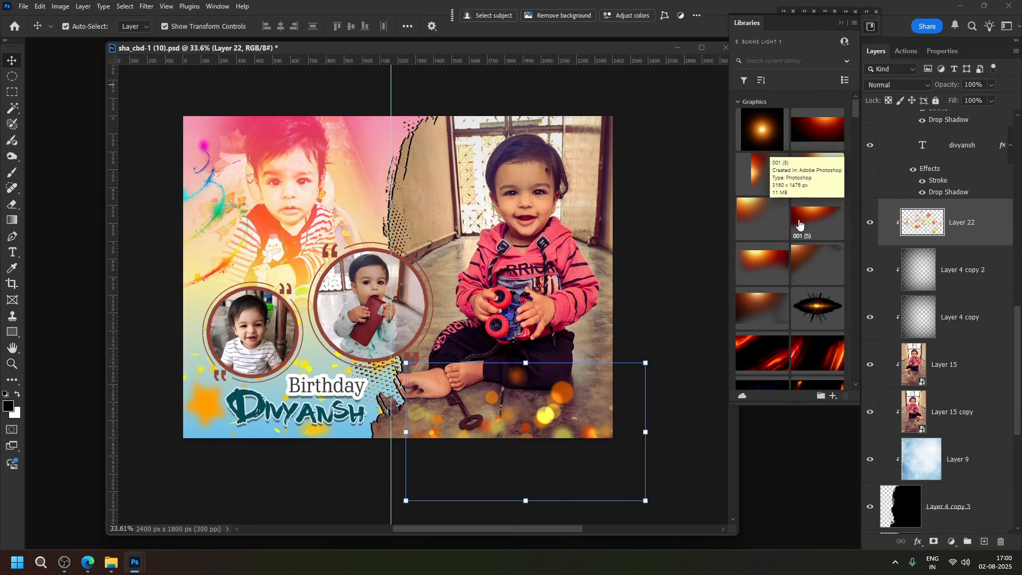
{"action": "double_click", "coordinate": [799, 225]}
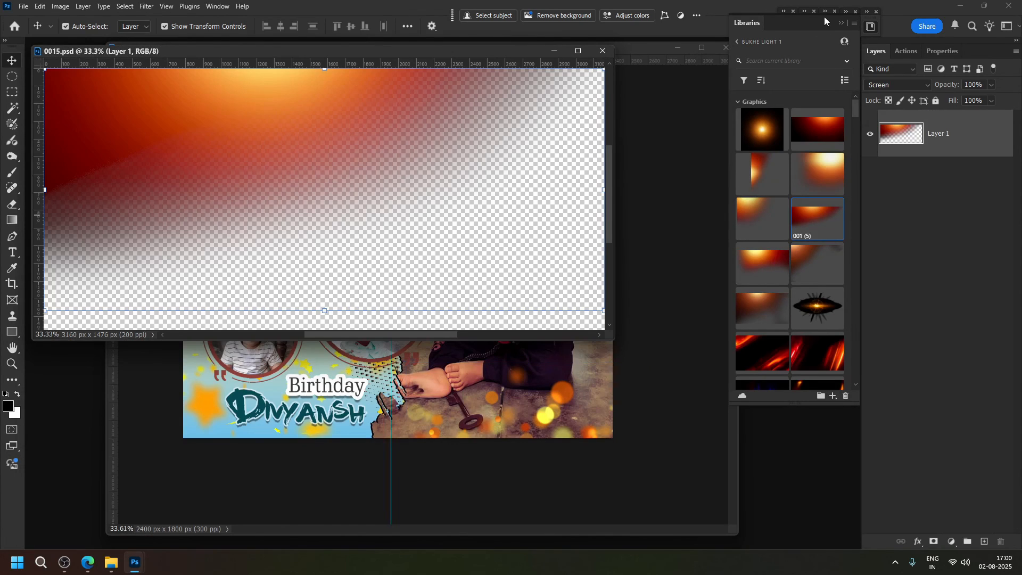
{"action": "left_click", "coordinate": [842, 22]}
{"action": "key", "text": "ctrl+a"}
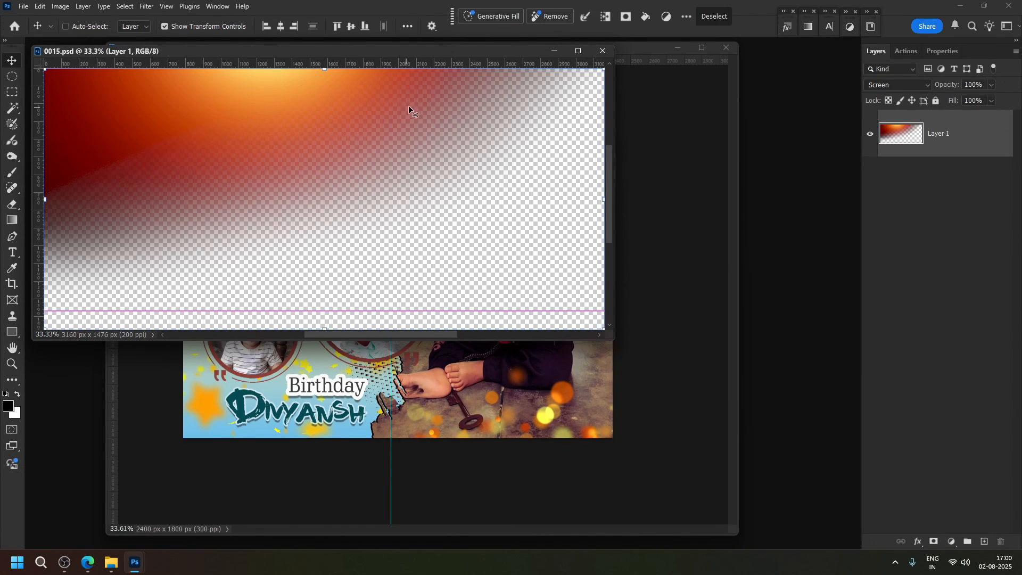
{"action": "key", "text": "ctrl+w"}
Paste the warm light overlay above Layer 21 in Group 1
{"action": "scroll", "coordinate": [958, 315], "scroll_direction": "up", "scroll_amount": 5}
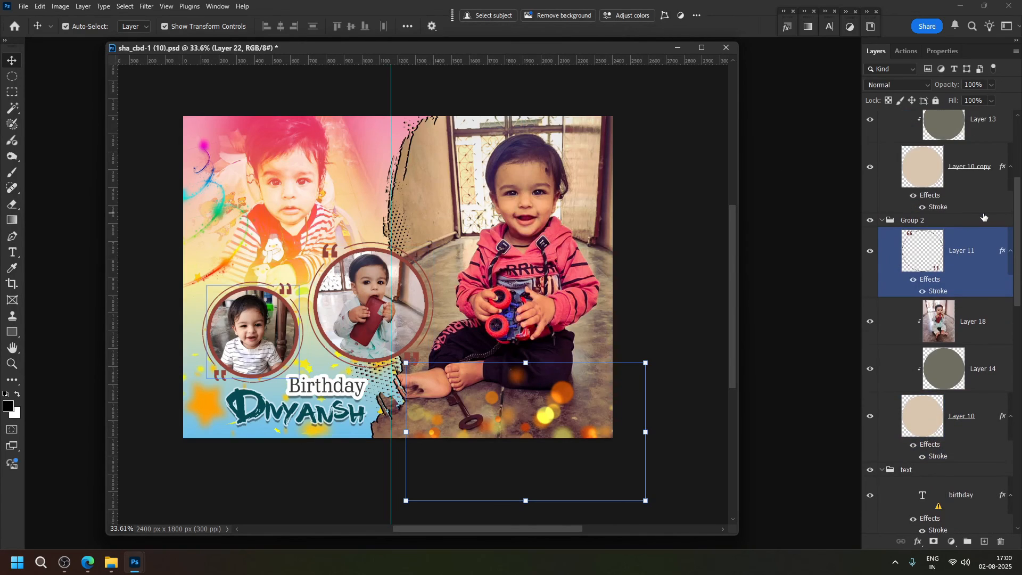
{"action": "scroll", "coordinate": [985, 217], "scroll_direction": "up", "scroll_amount": 4}
{"action": "key", "text": "ctrl+v"}
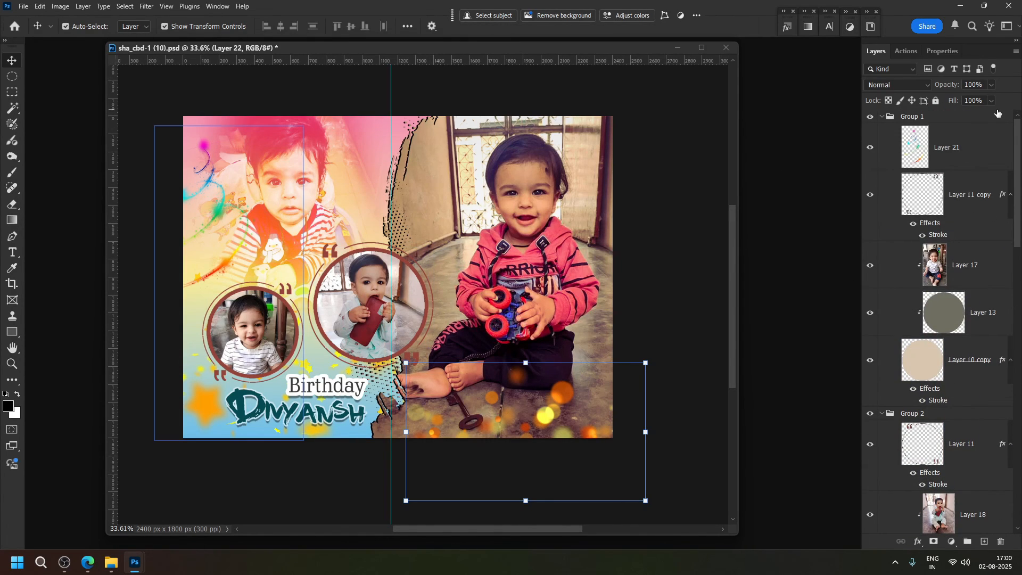
Flip the warm light overlay horizontally, rotate it 90° clockwise and resize it along the outer edge of the large photo
{"action": "right_click", "coordinate": [538, 246]}
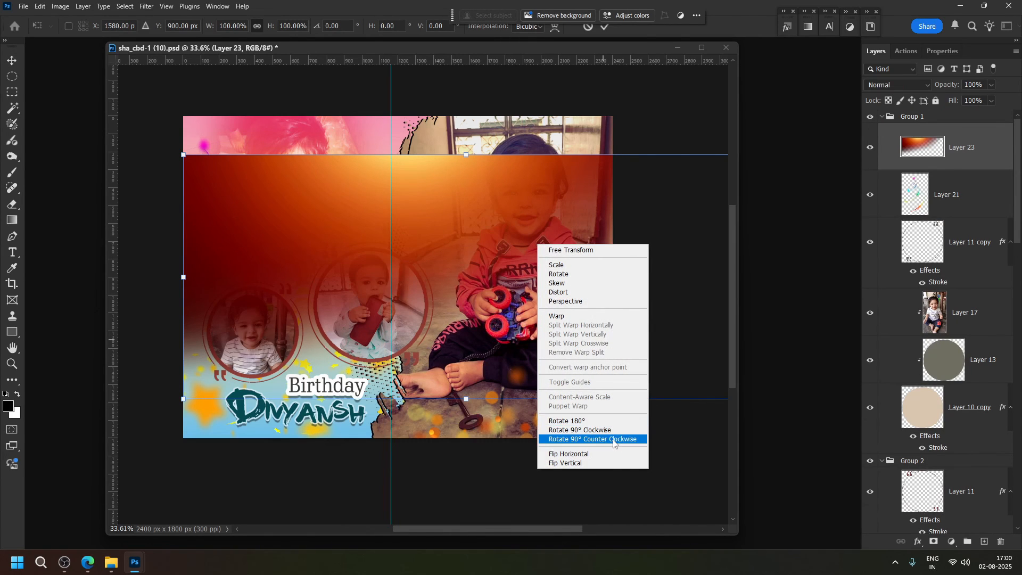
{"action": "left_click", "coordinate": [568, 454]}
{"action": "right_click", "coordinate": [552, 284]}
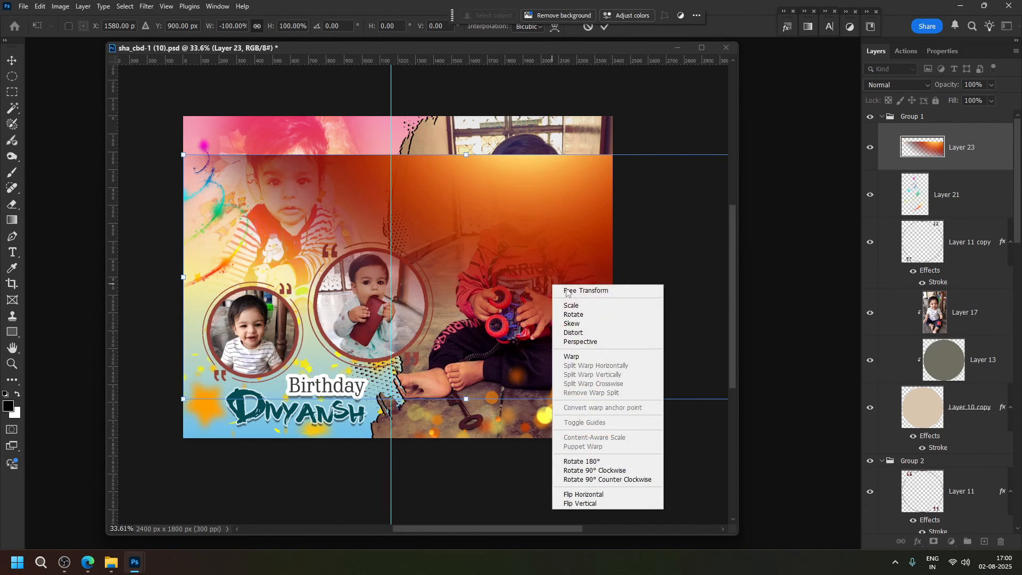
{"action": "left_click", "coordinate": [567, 459]}
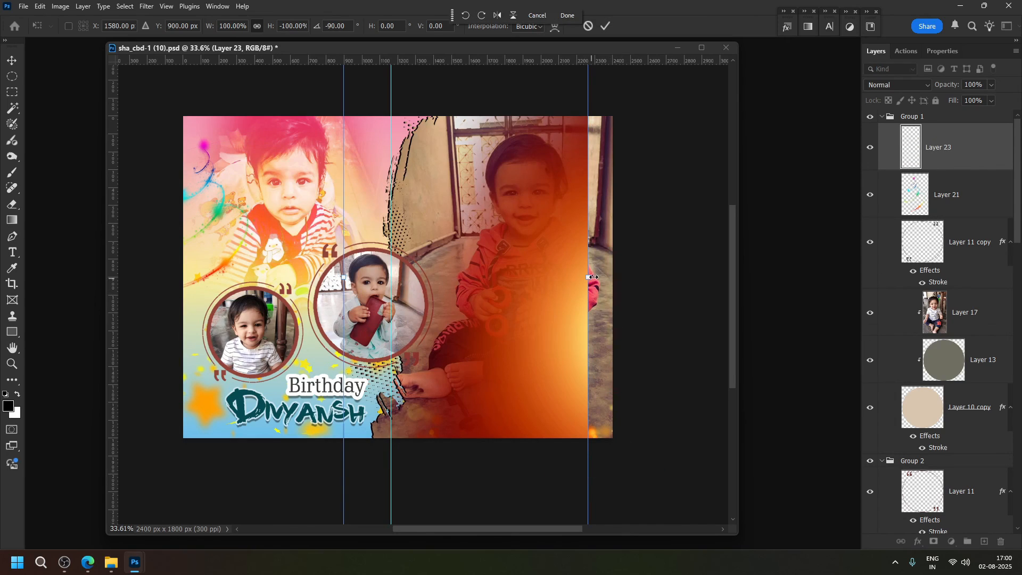
{"action": "left_click_drag", "start_coordinate": [588, 277], "coordinate": [584, 254]}
{"action": "key", "text": "Return"}
Set the warm light overlay's blend mode to Screen and deselect the layer
{"action": "left_click", "coordinate": [905, 86]}
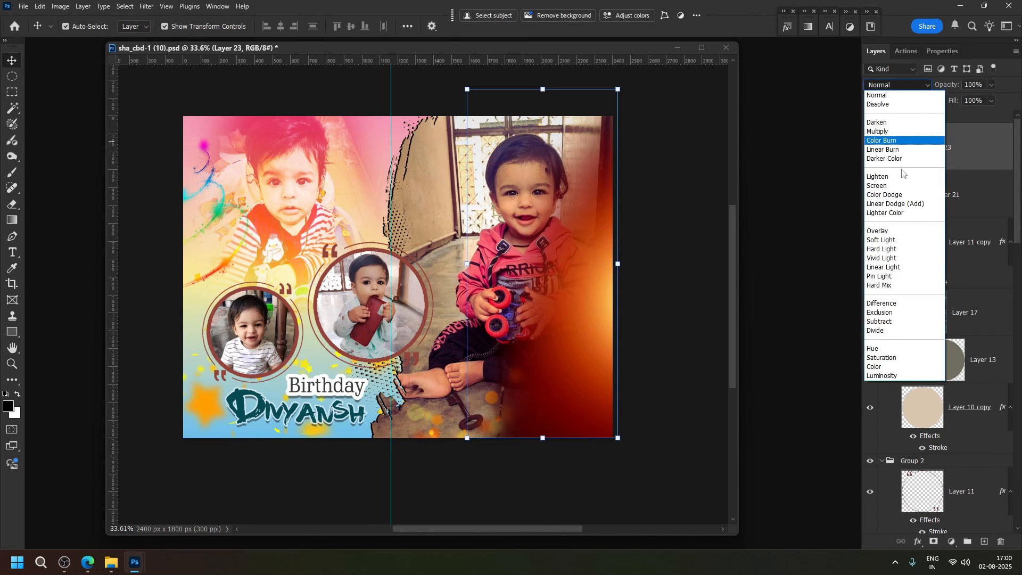
{"action": "left_click", "coordinate": [891, 190]}
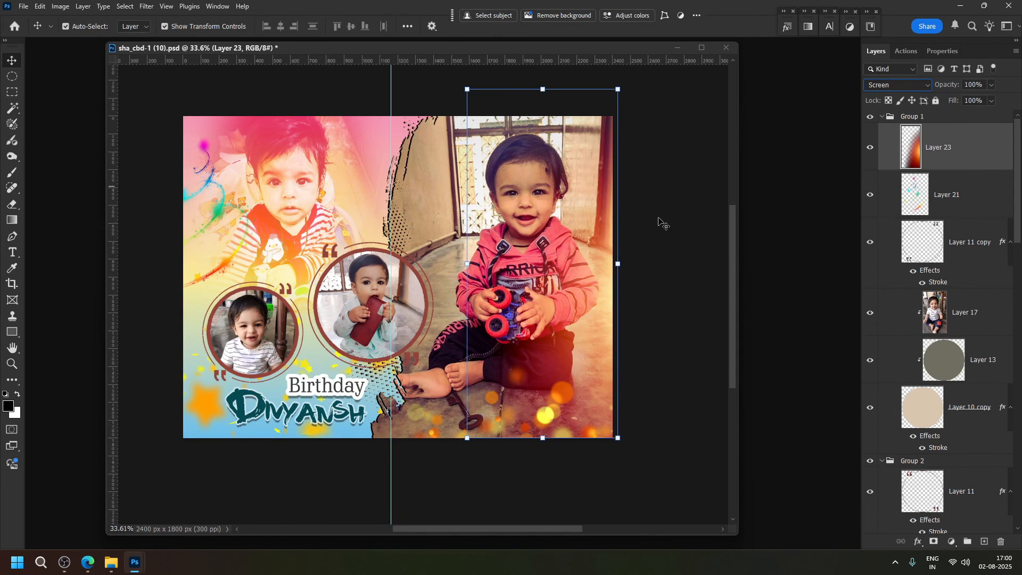
{"action": "left_click", "coordinate": [694, 212]}
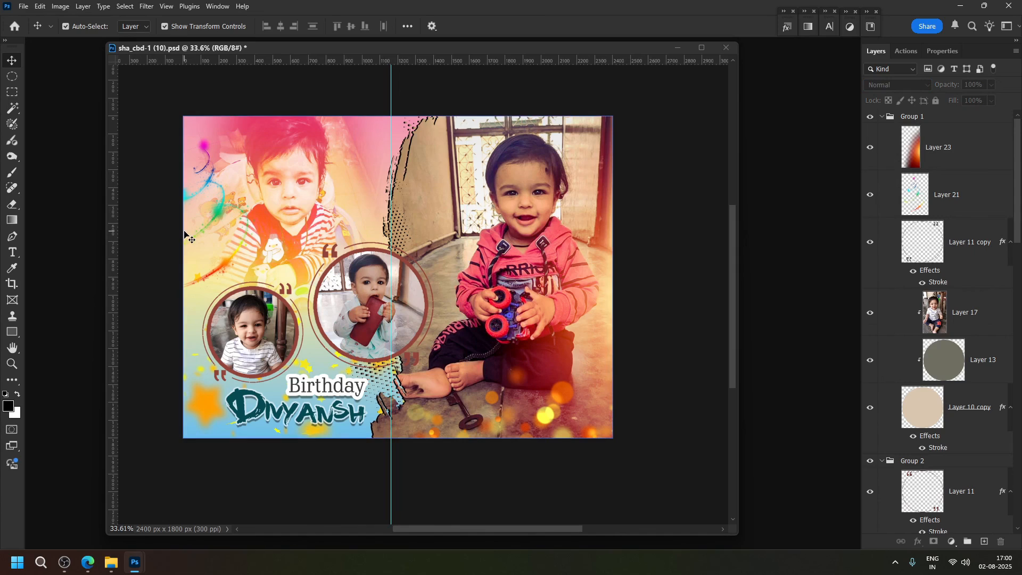
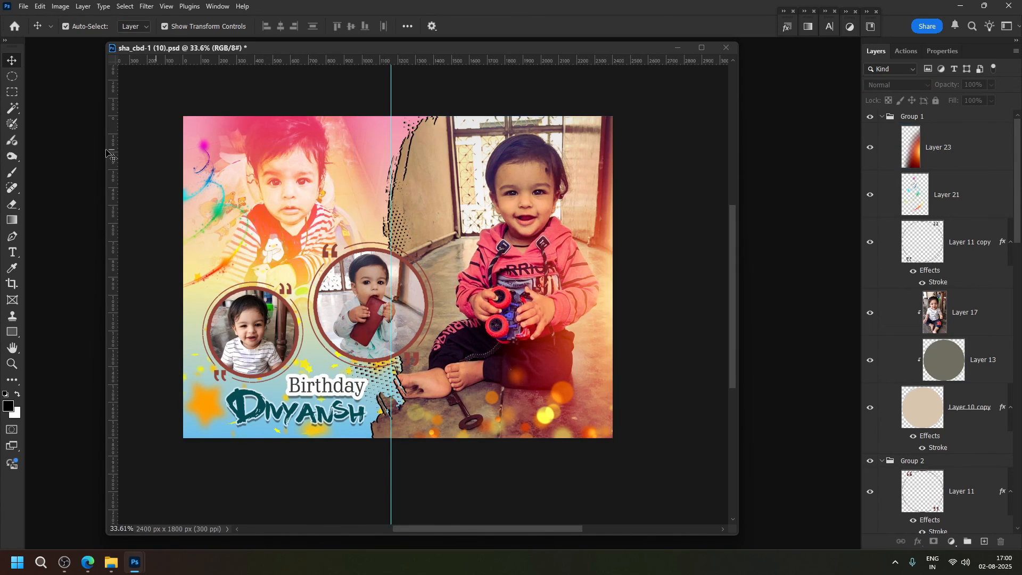
Shift the faded photo layers, Layer 16 and its copy, together about 30 px to the right
{"action": "left_click", "coordinate": [265, 165]}
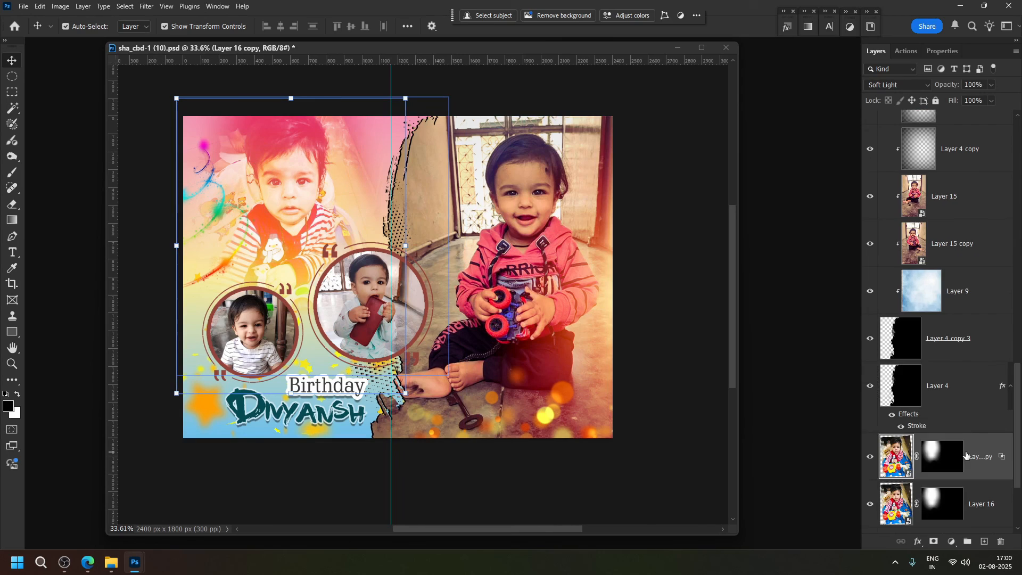
{"action": "left_click", "coordinate": [978, 506], "text": "ctrl"}
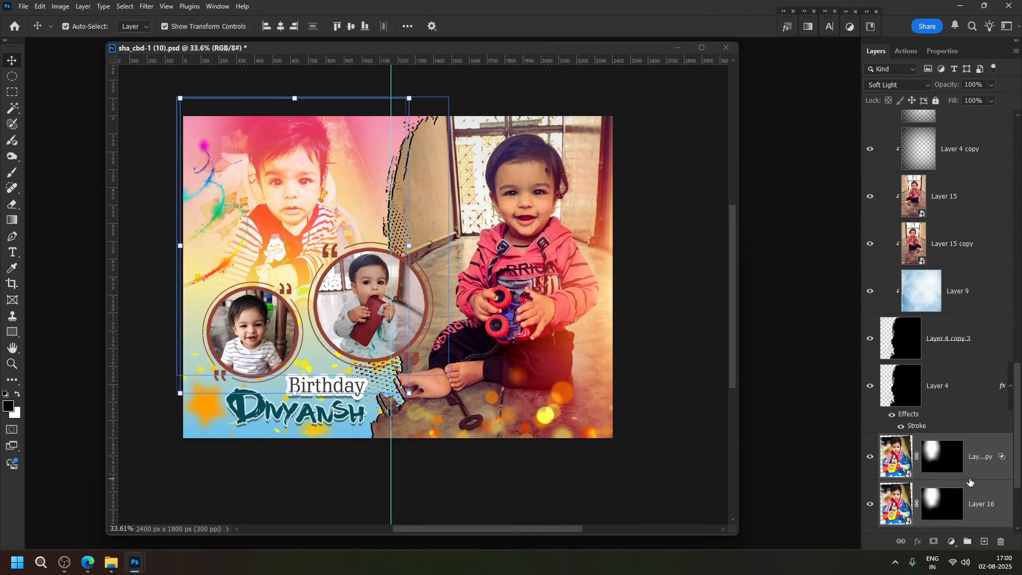
{"action": "key", "text": "shift+Right"}
{"action": "key", "text": "shift+Right"}
{"action": "key", "text": "shift+Right"}
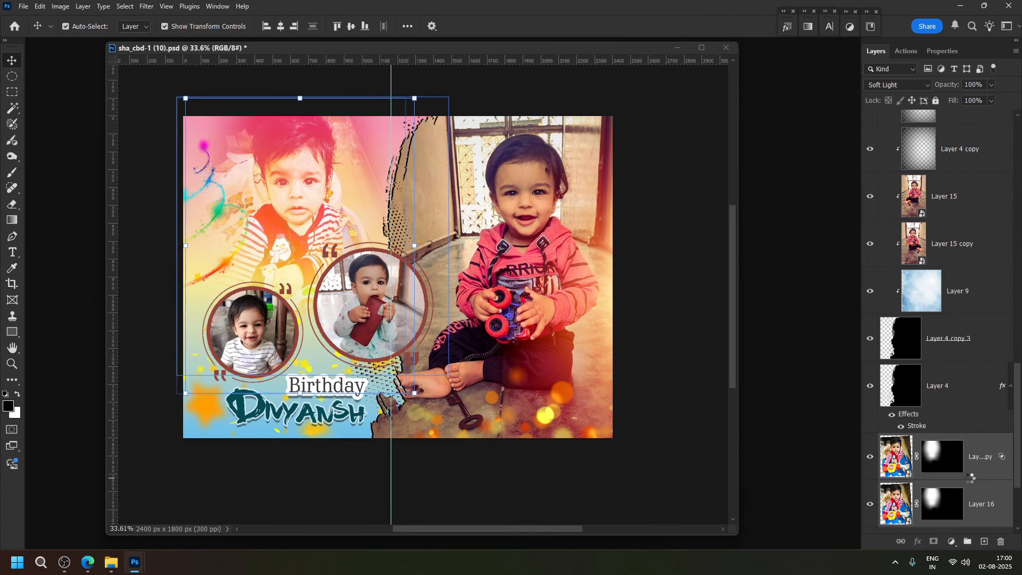
{"action": "key", "text": "shift+Right"}
{"action": "key", "text": "shift+Right"}
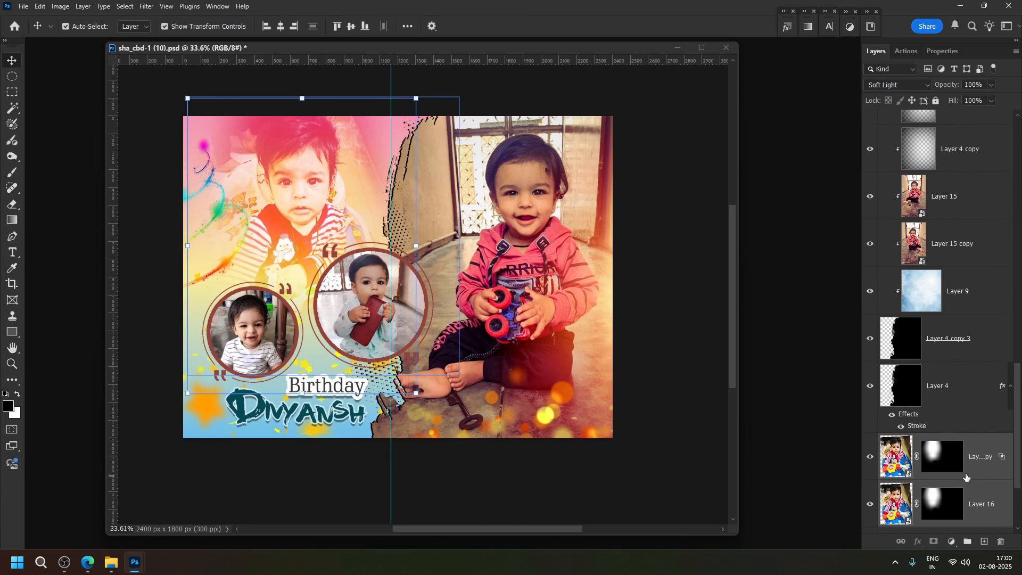
{"action": "key", "text": "shift+Left"}
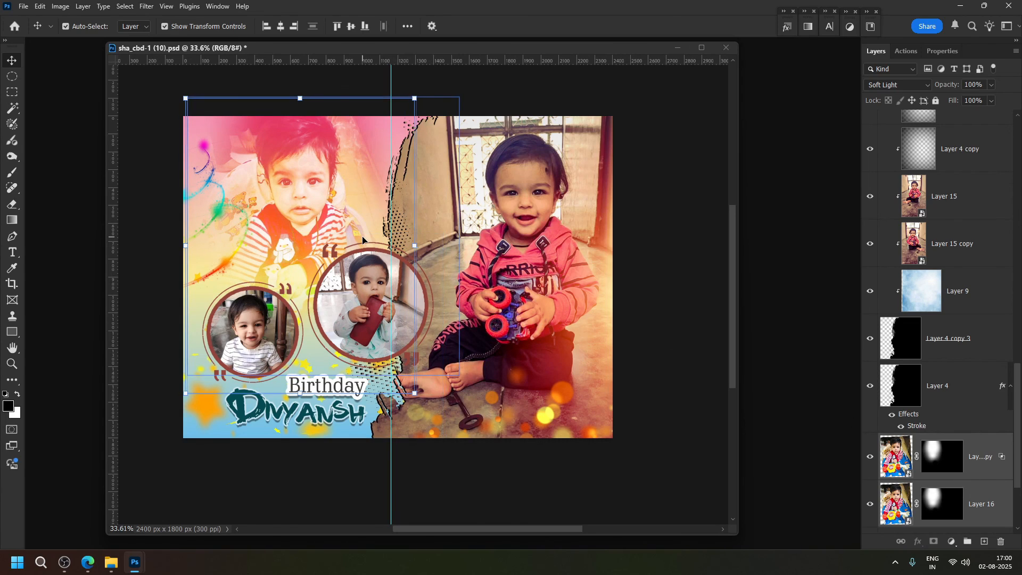
{"action": "key", "text": "shift+Left"}
{"action": "key", "text": "shift+Left"}
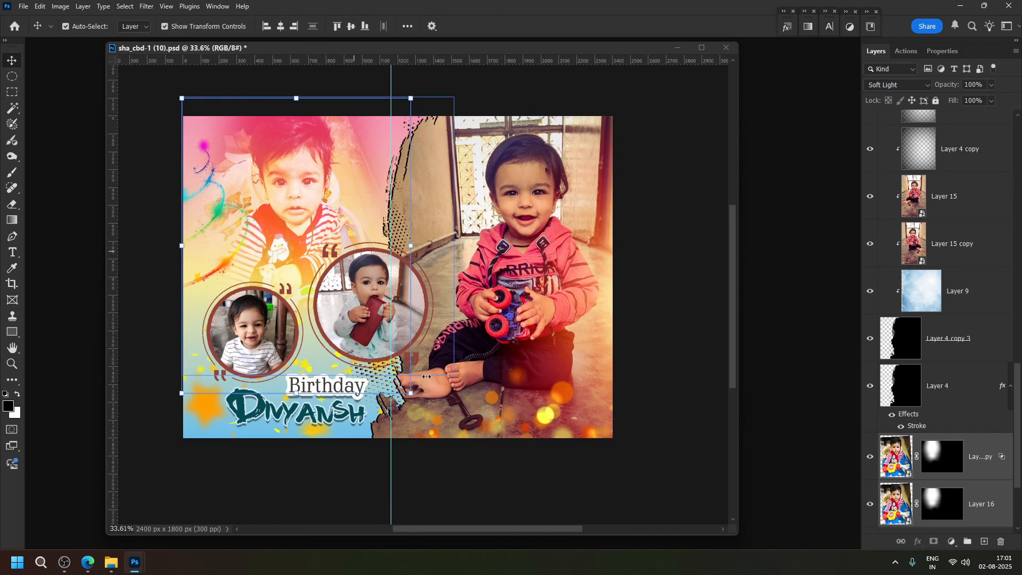
Change the stroke of the larger circle's quote-mark ring on Layer 11 to black (000000) with a size of 8 px
{"action": "left_click", "coordinate": [347, 282], "text": "ctrl"}
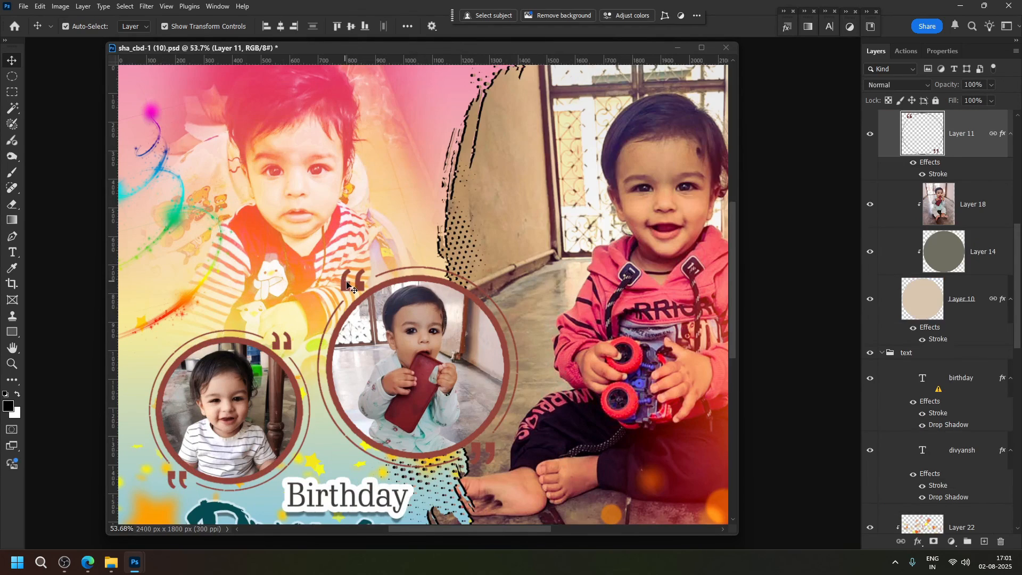
{"action": "double_click", "coordinate": [933, 176]}
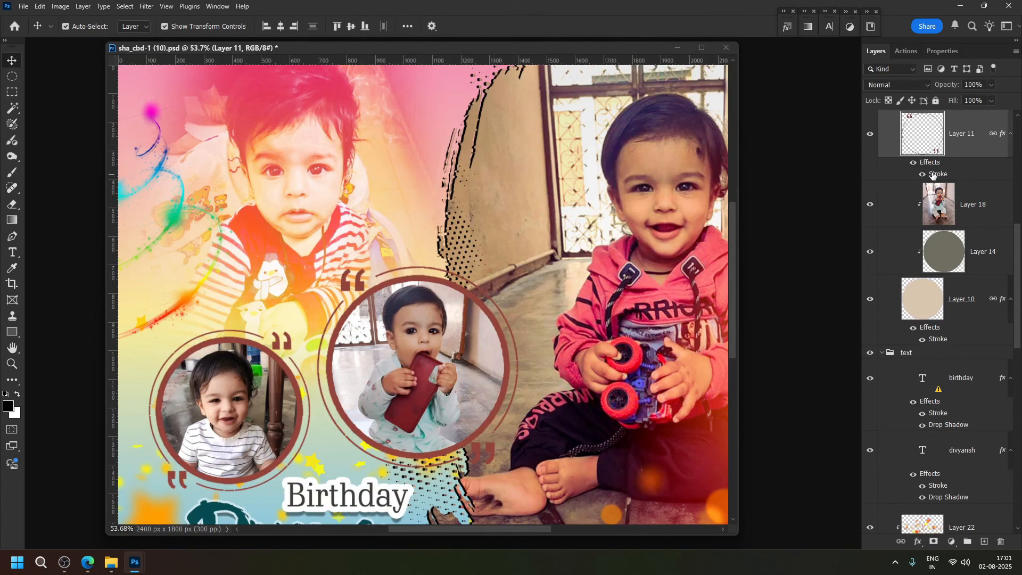
{"action": "left_click", "coordinate": [659, 289]}
{"action": "left_click_drag", "start_coordinate": [744, 329], "coordinate": [619, 238]}
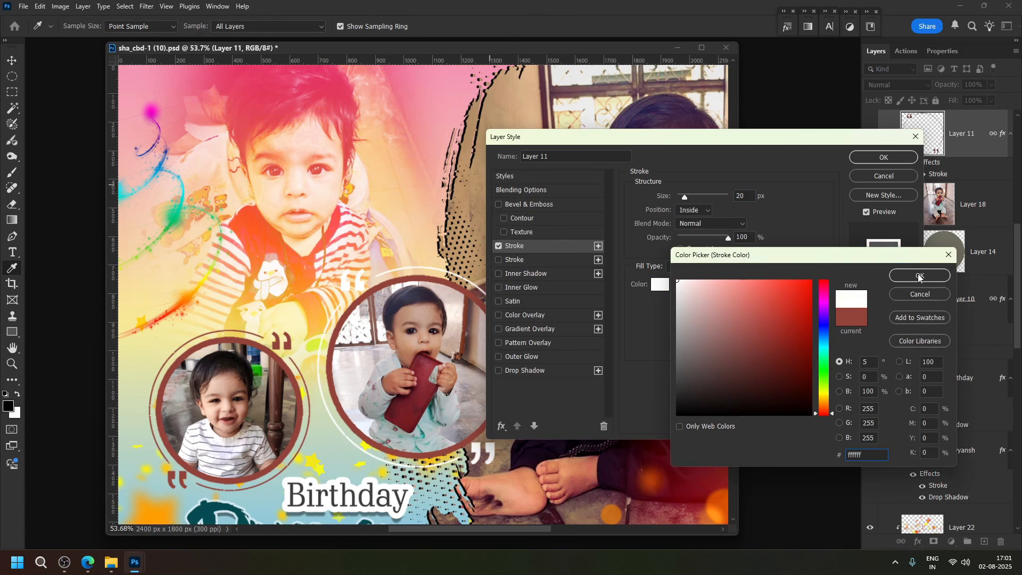
{"action": "left_click_drag", "start_coordinate": [719, 296], "coordinate": [695, 547]}
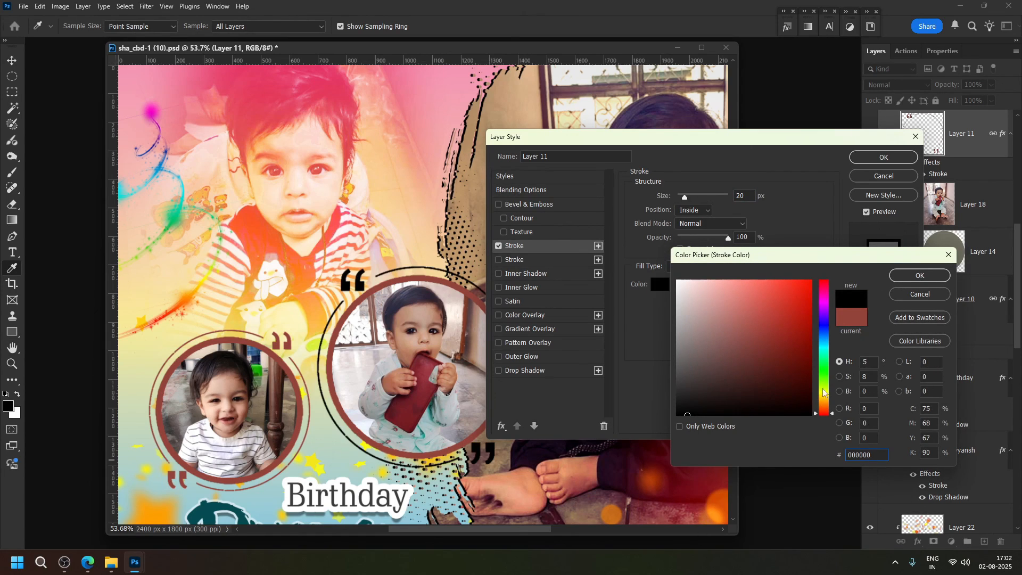
{"action": "left_click", "coordinate": [900, 275]}
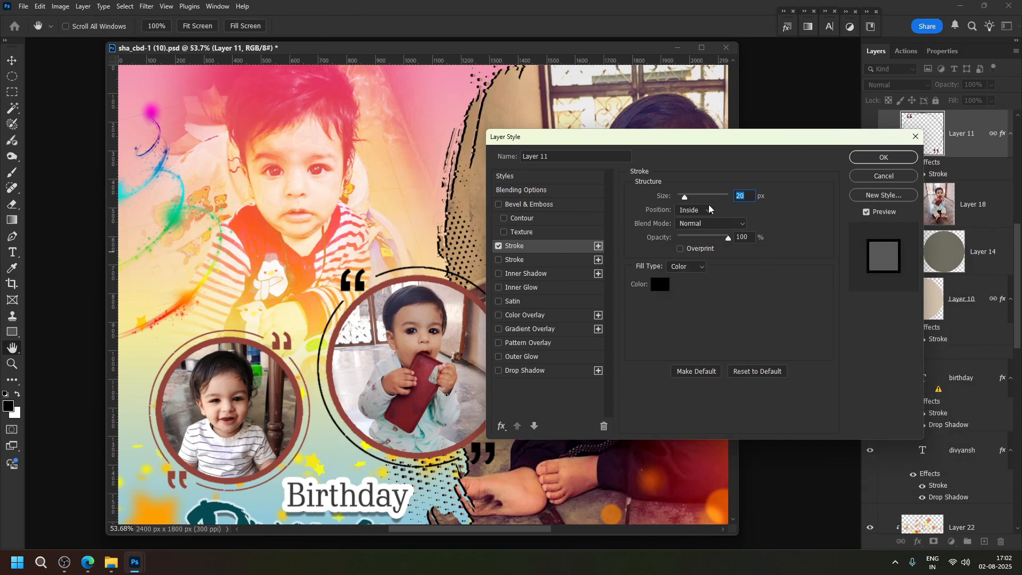
{"action": "scroll", "coordinate": [731, 200], "scroll_direction": "down", "scroll_amount": 5}
{"action": "scroll", "coordinate": [745, 196], "scroll_direction": "down", "scroll_amount": 5}
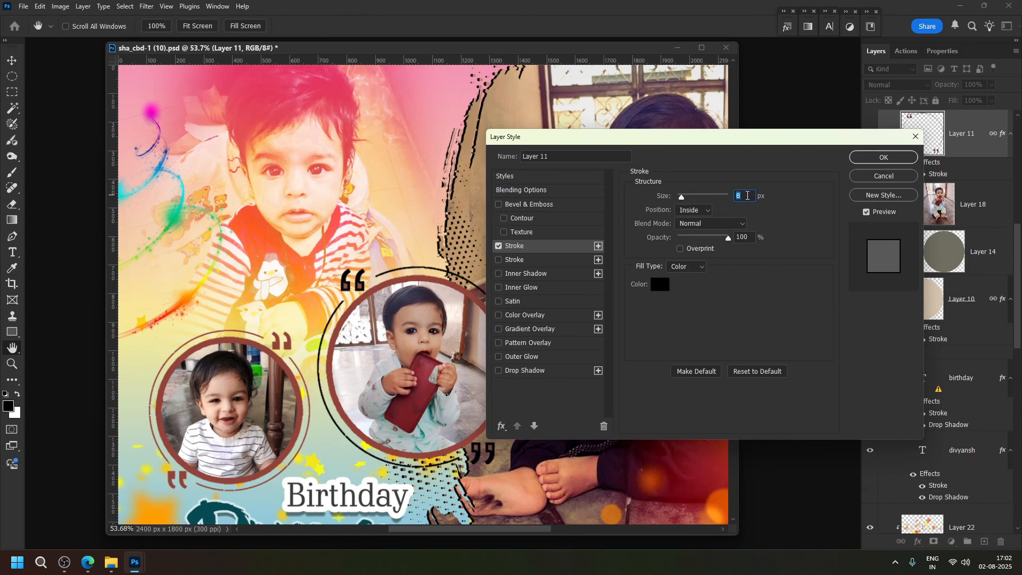
{"action": "left_click", "coordinate": [884, 157]}
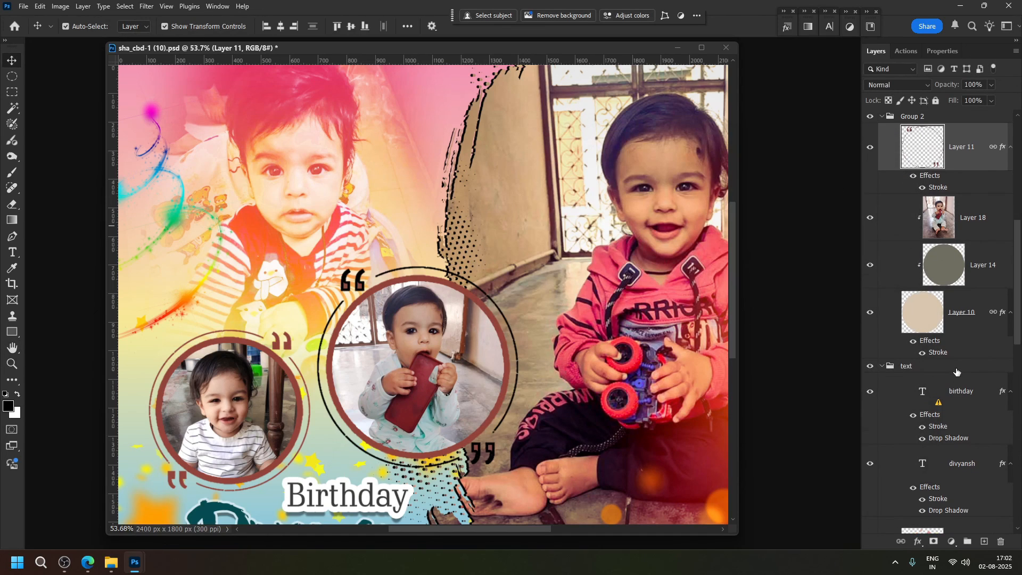
Copy Layer 11's black stroke effect onto Layer 11 copy, the quote-mark ring around the smaller circular photo
{"action": "key", "text": "ctrl+g"}
{"action": "scroll", "coordinate": [957, 371], "scroll_direction": "up", "scroll_amount": 5}
{"action": "scroll", "coordinate": [957, 371], "scroll_direction": "up", "scroll_amount": 3}
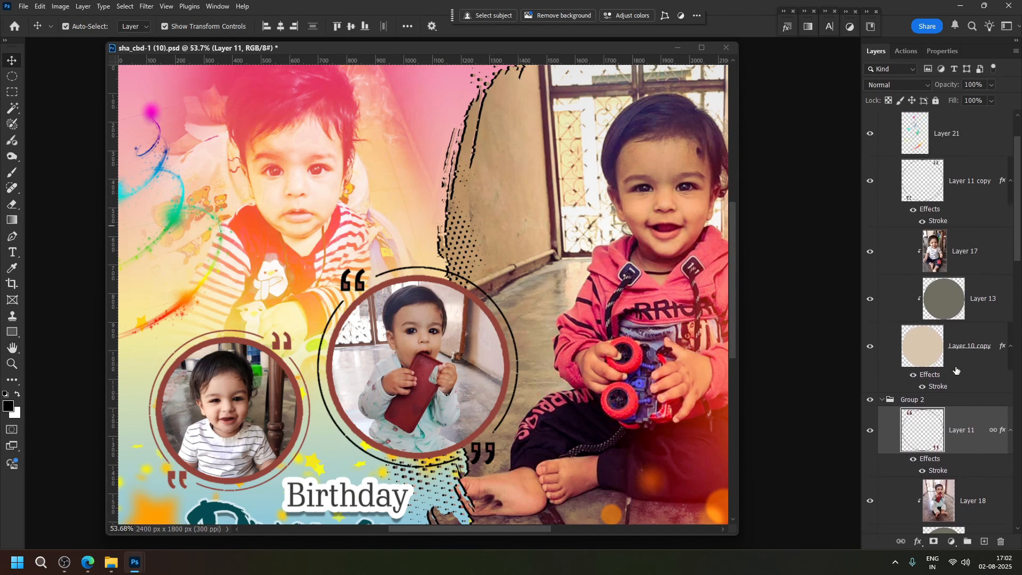
{"action": "left_click_drag", "start_coordinate": [935, 512], "coordinate": [929, 261]}
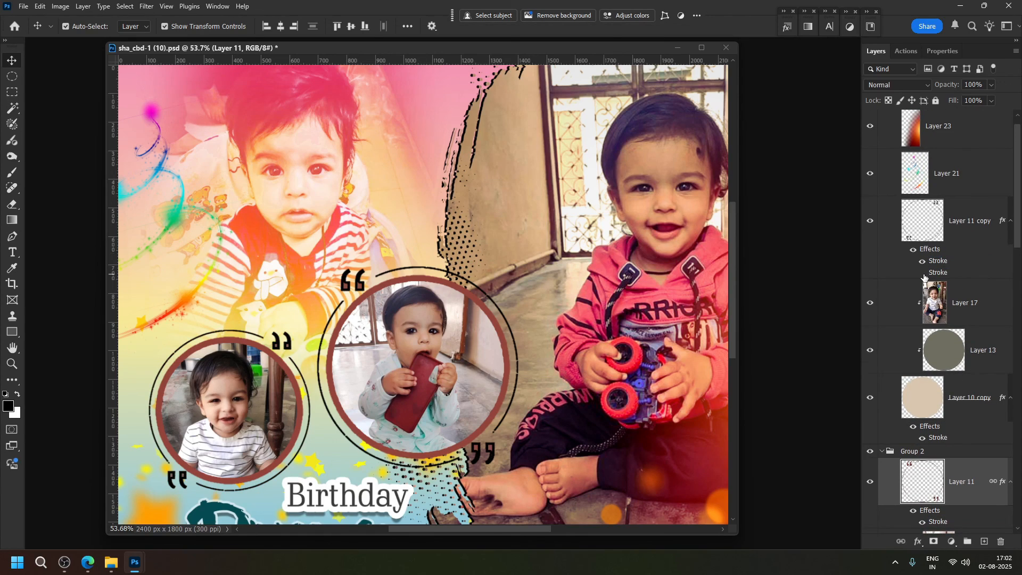
{"action": "left_click", "coordinate": [375, 213]}
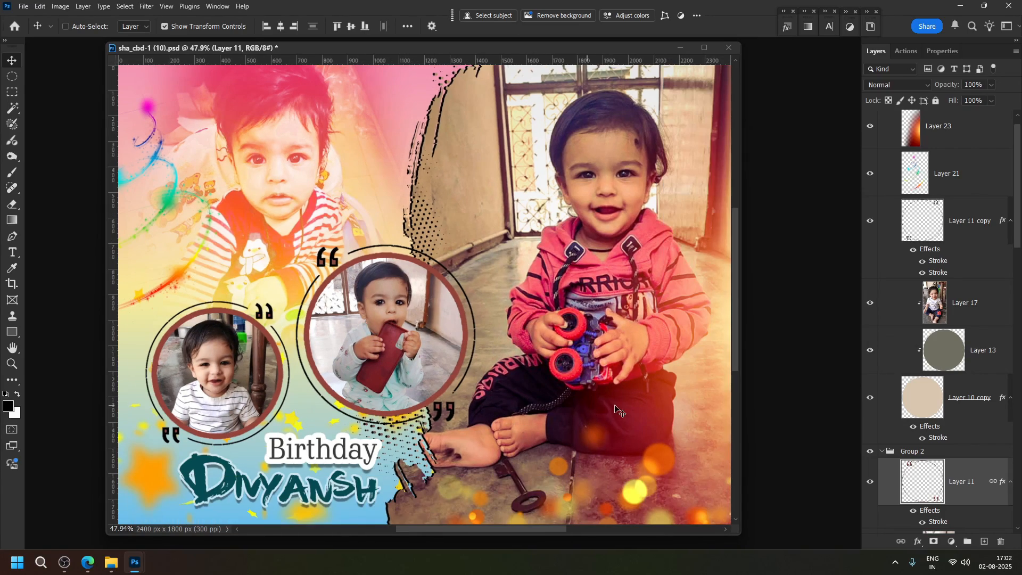